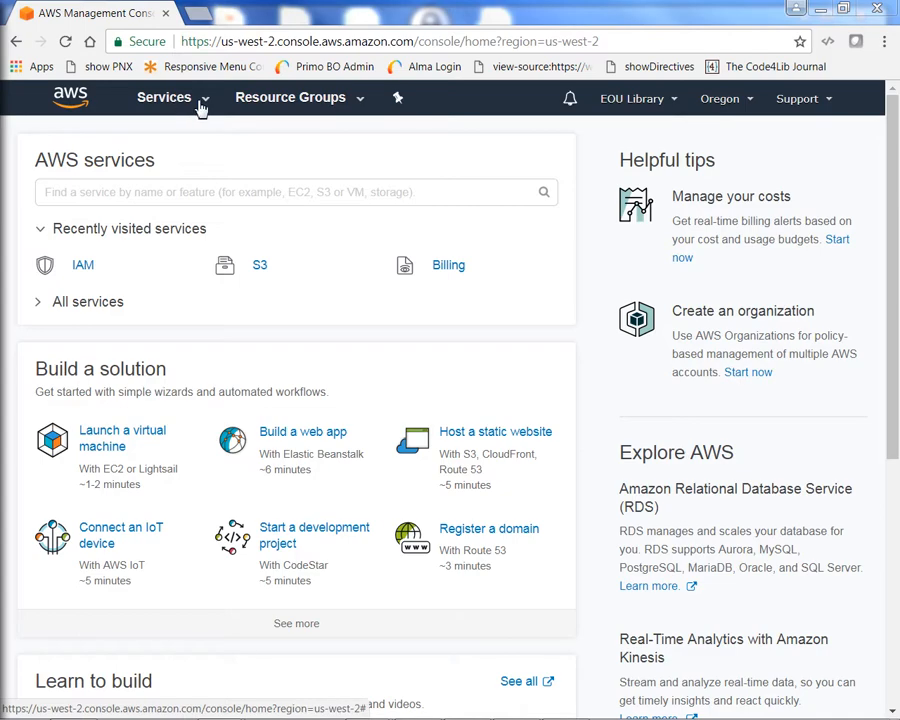
Go to S3 from the Services menu and begin creating a new bucket.
left_click(200, 108)
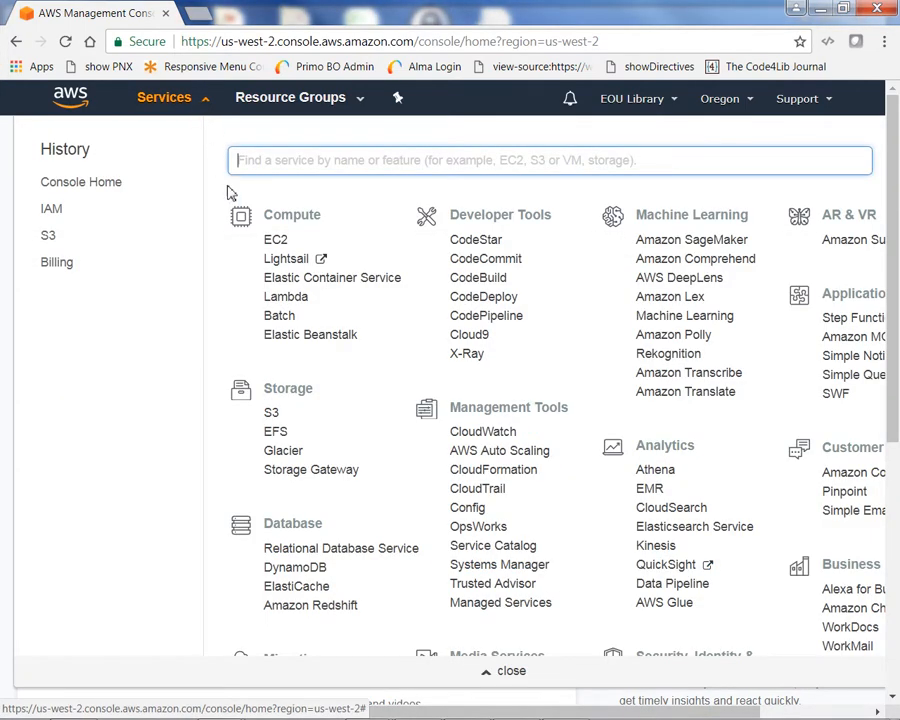
left_click(274, 415)
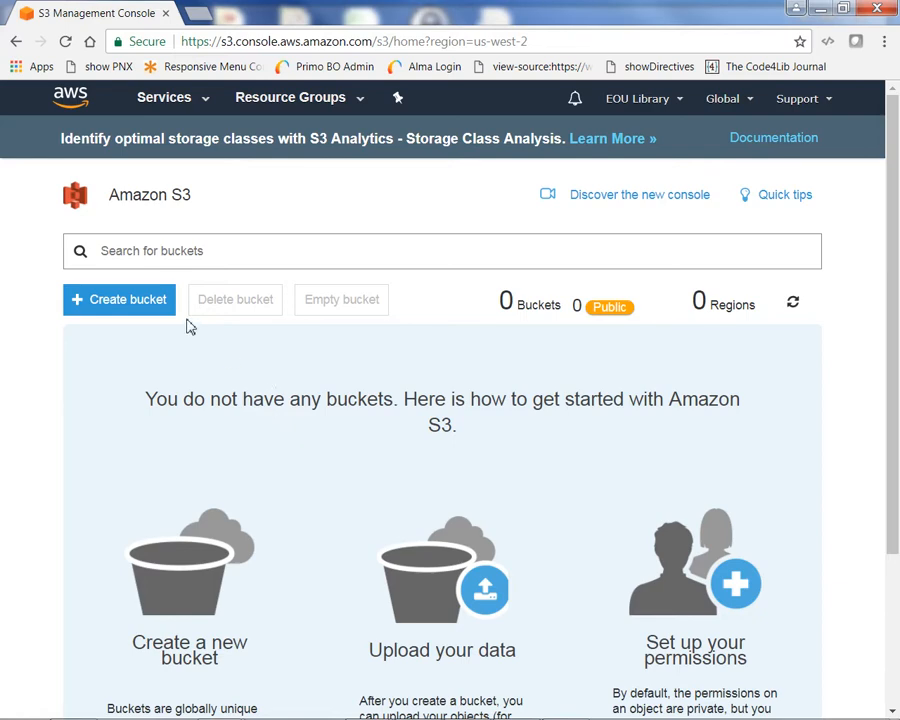
left_click(113, 305)
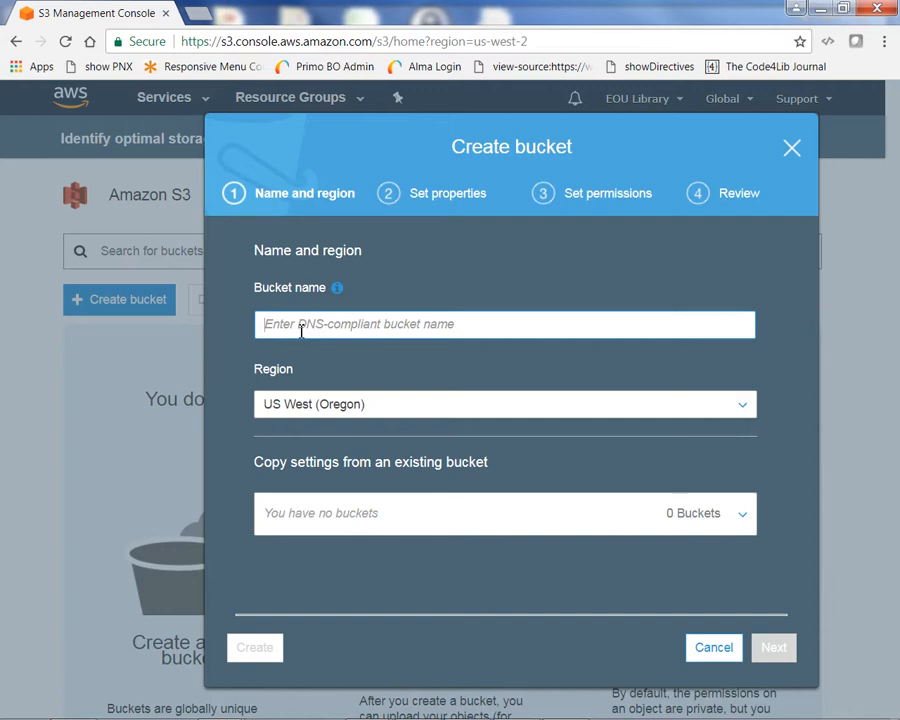
Name the bucket omekarepotest and keep US West (Oregon) as its region.
type("ome")
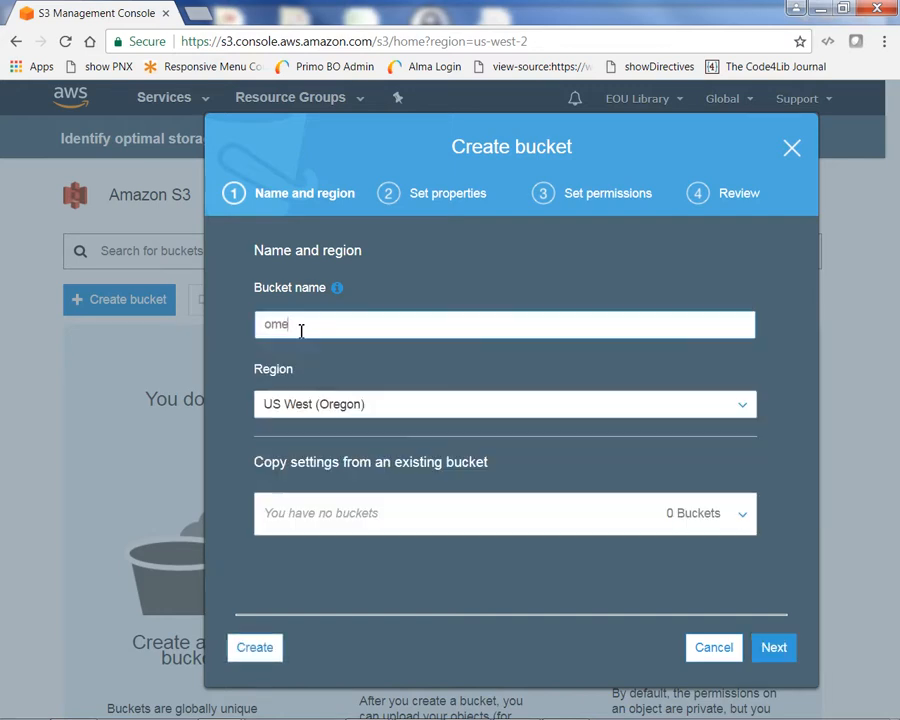
type("kare")
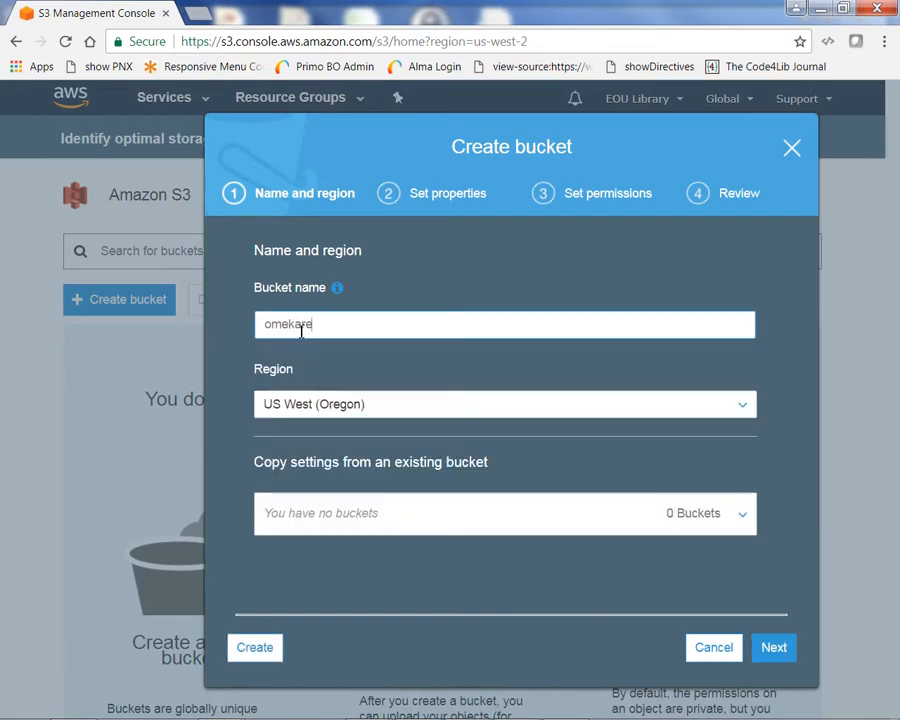
type("potest")
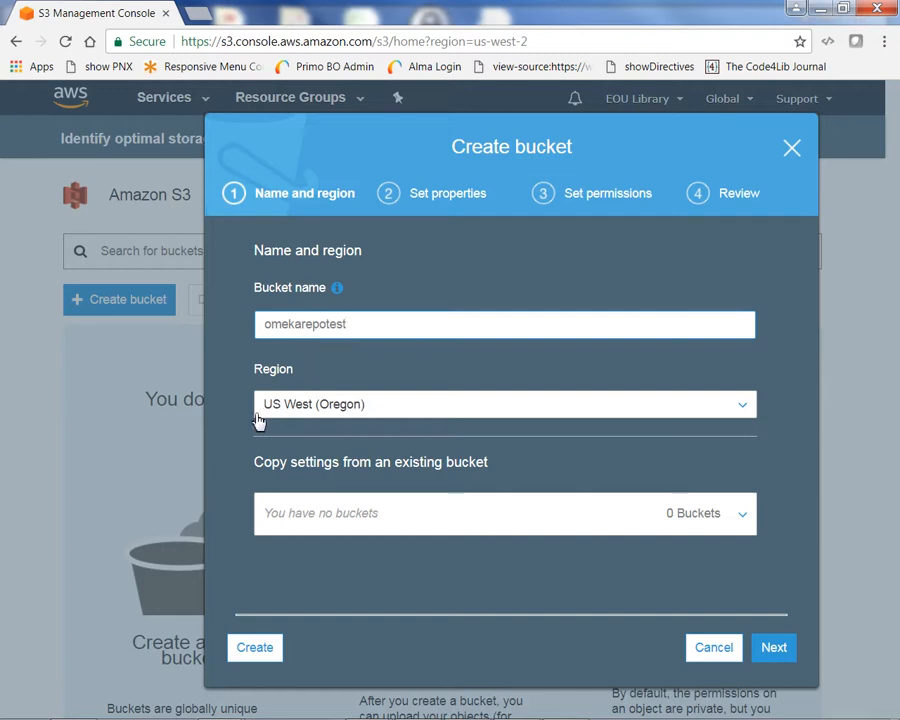
left_click(745, 410)
scroll(420, 410, "up", 3)
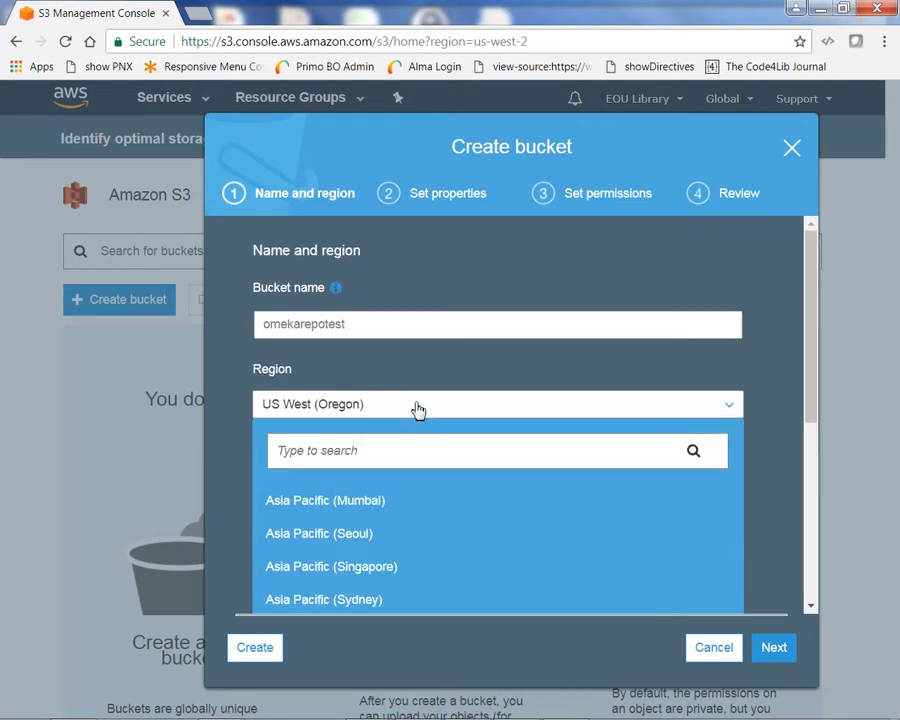
scroll(418, 410, "down", 5)
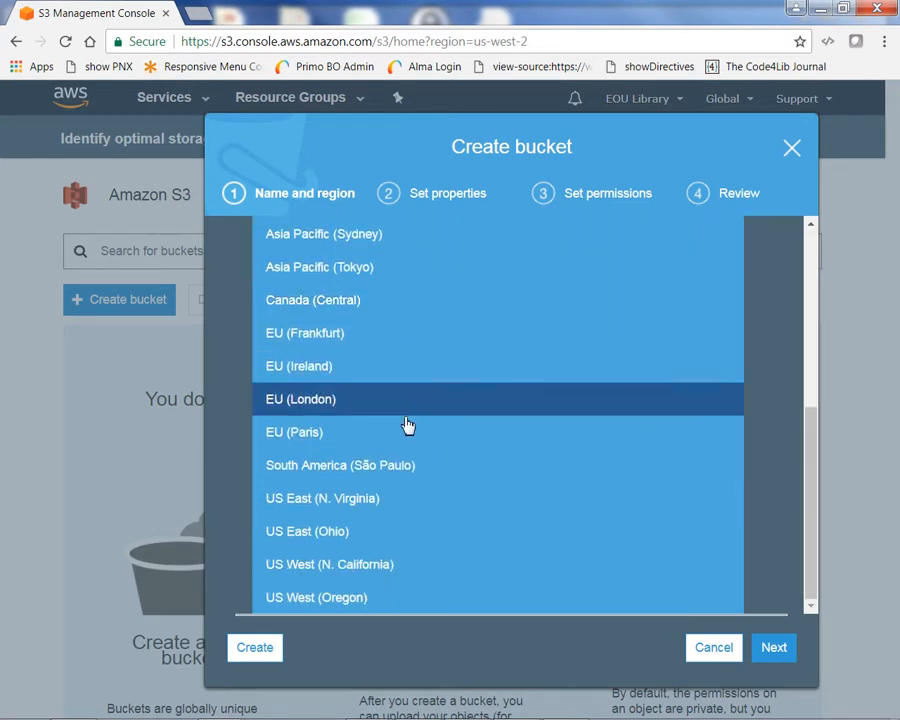
left_click(376, 598)
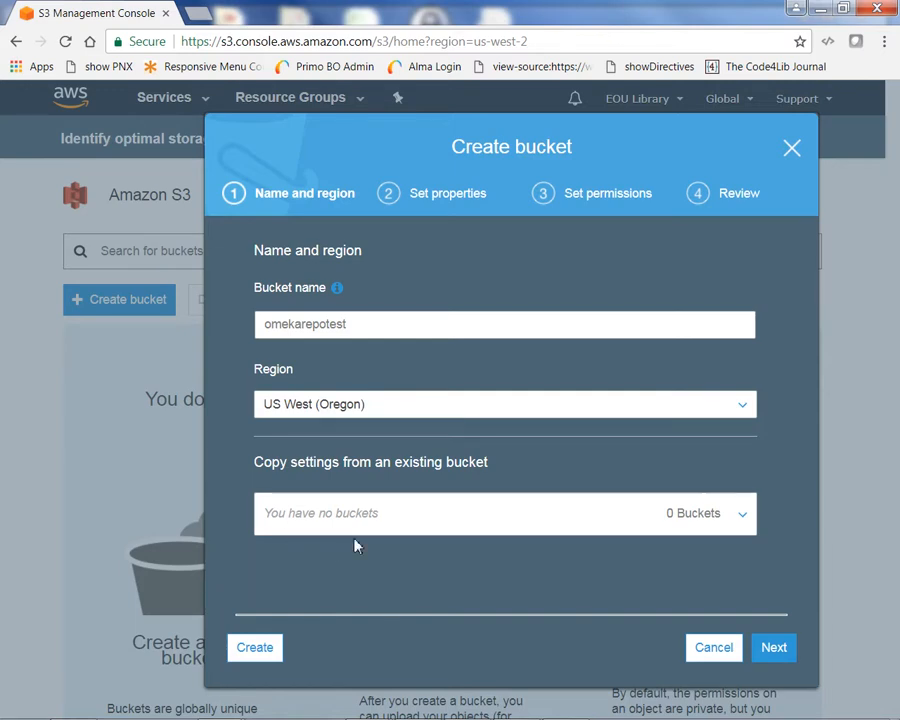
Accept default properties and permissions for omekarepotest and advance to the Review step.
left_click(777, 652)
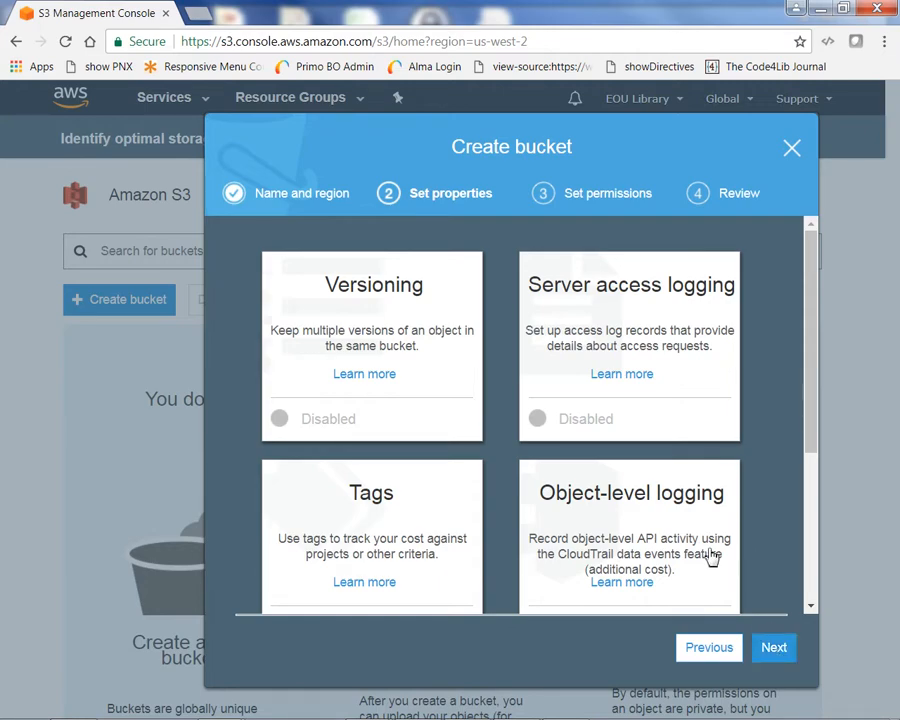
scroll(707, 555, "down", 1)
scroll(707, 555, "down", 3)
scroll(705, 550, "up", 3)
left_click(773, 651)
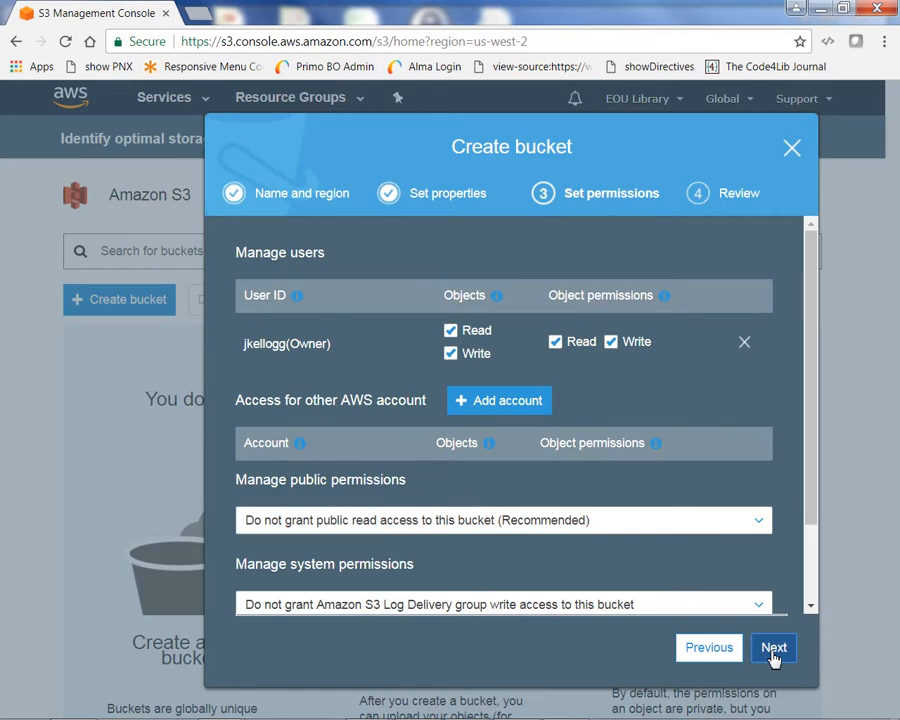
scroll(576, 565, "down", 2)
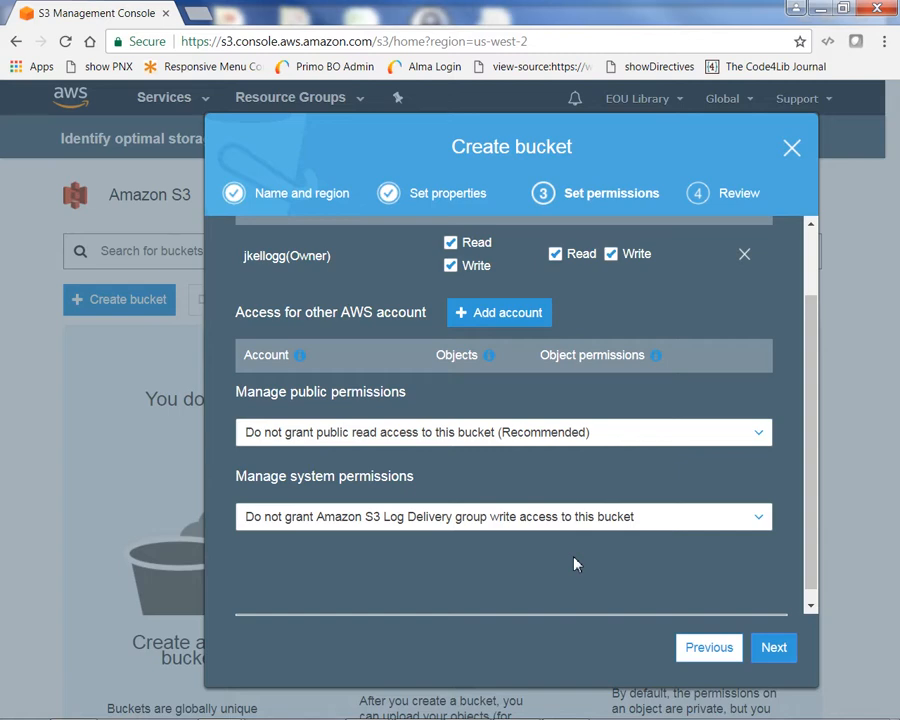
scroll(576, 565, "up", 1)
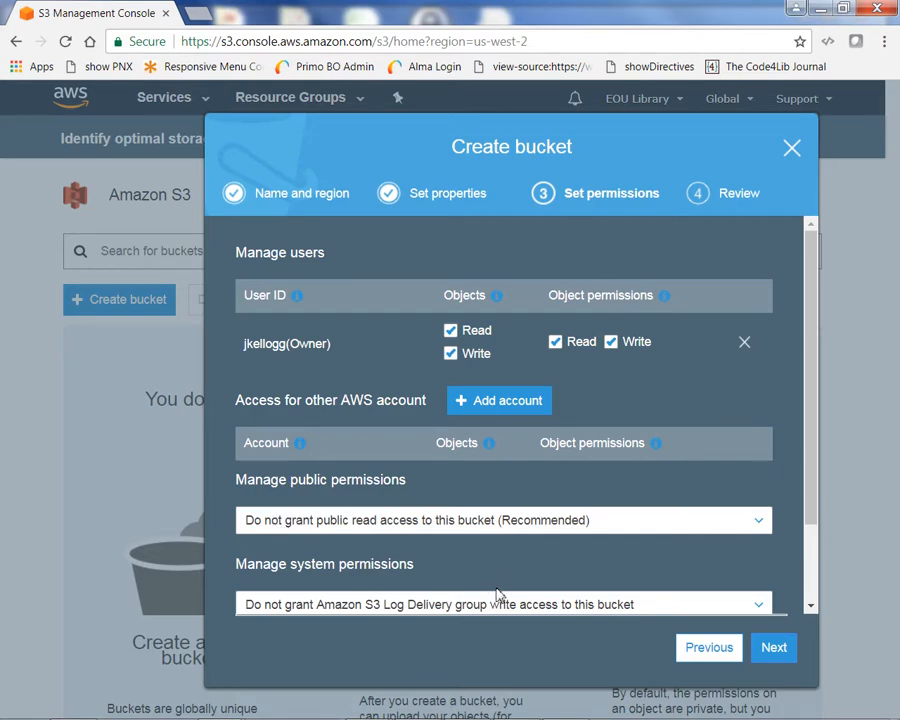
scroll(490, 584, "down", 2)
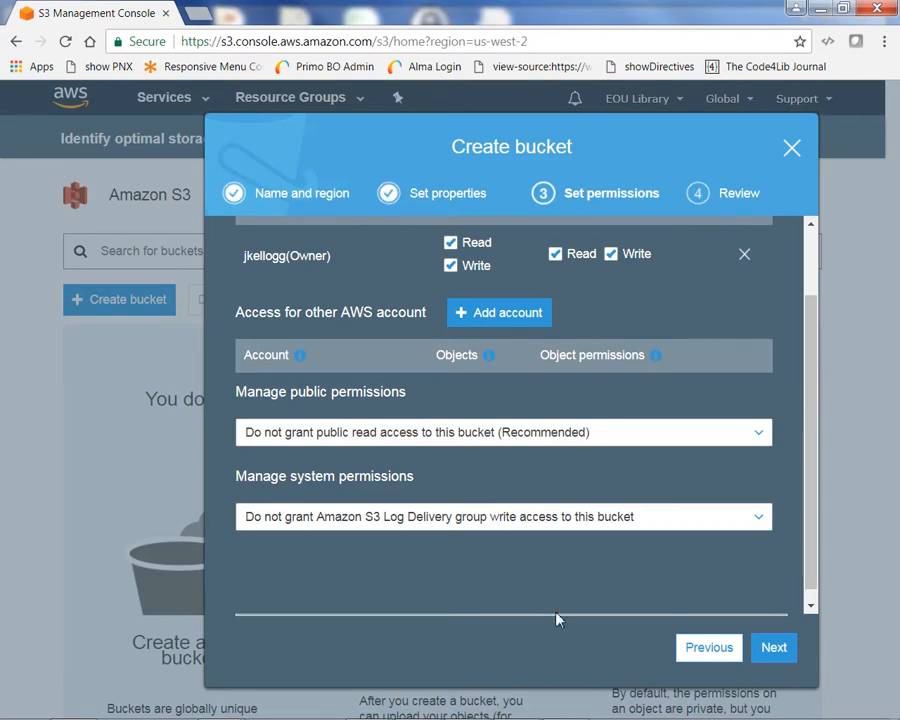
left_click(774, 649)
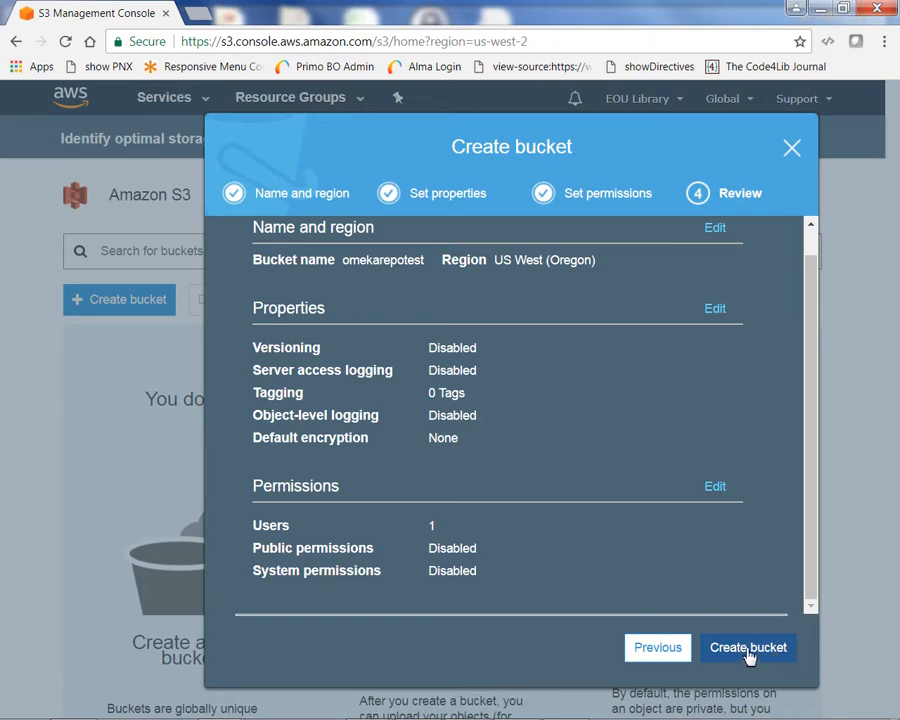
Confirm creation of the omekarepotest bucket from the Review summary.
left_click(748, 650)
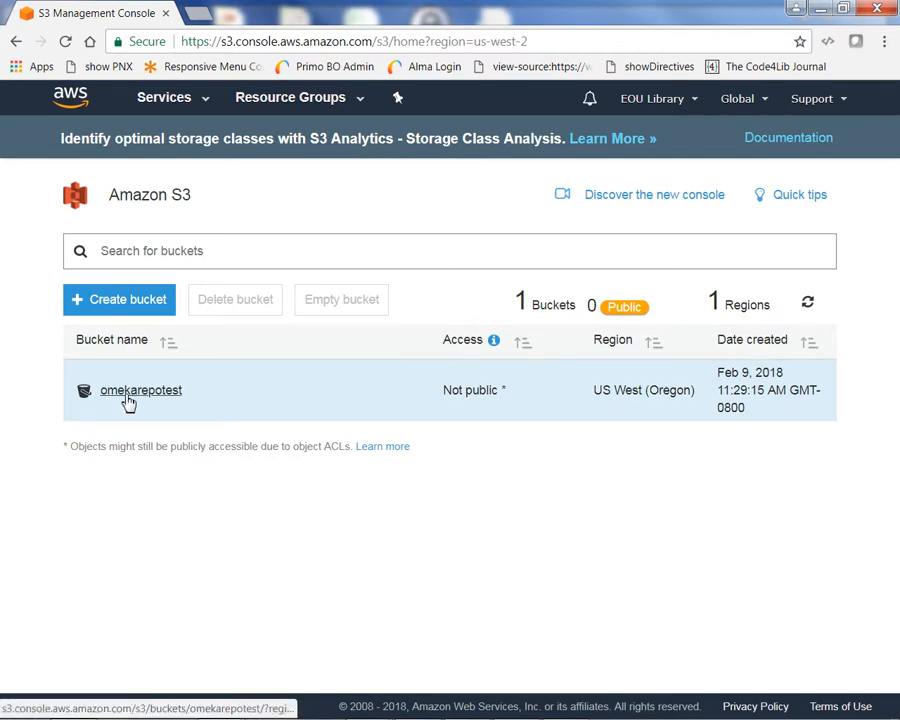
Open omekarepotest and view its access control list under Permissions.
left_click(127, 397)
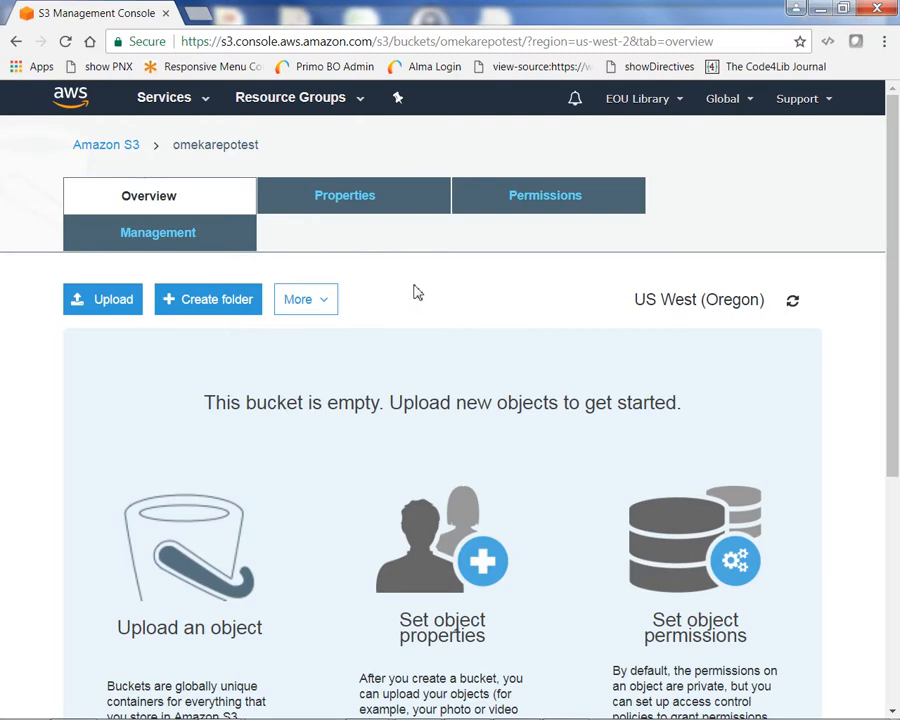
left_click(535, 206)
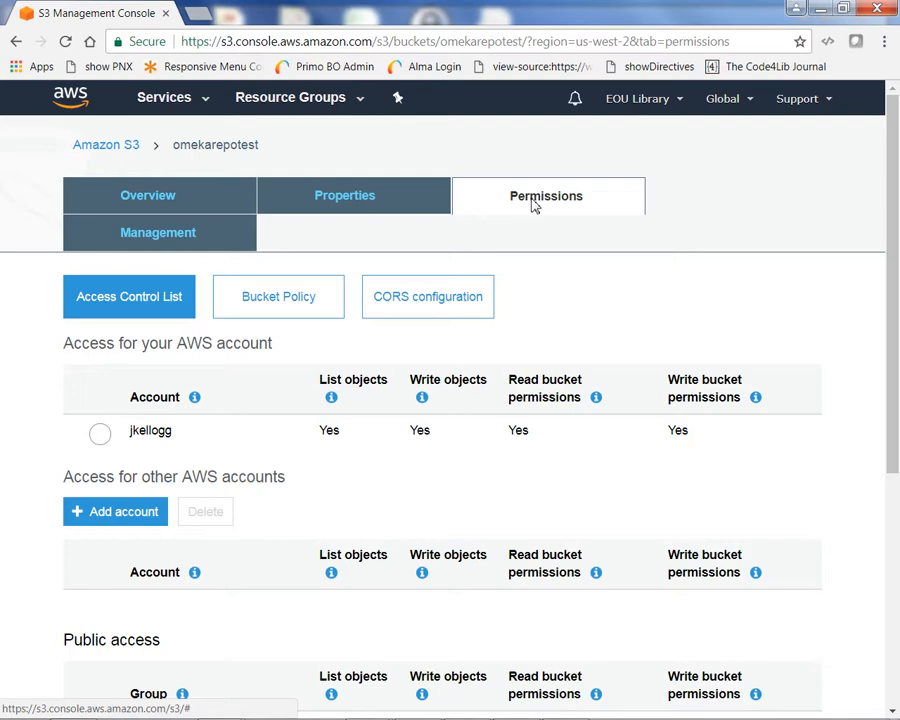
scroll(534, 204, "down", 2)
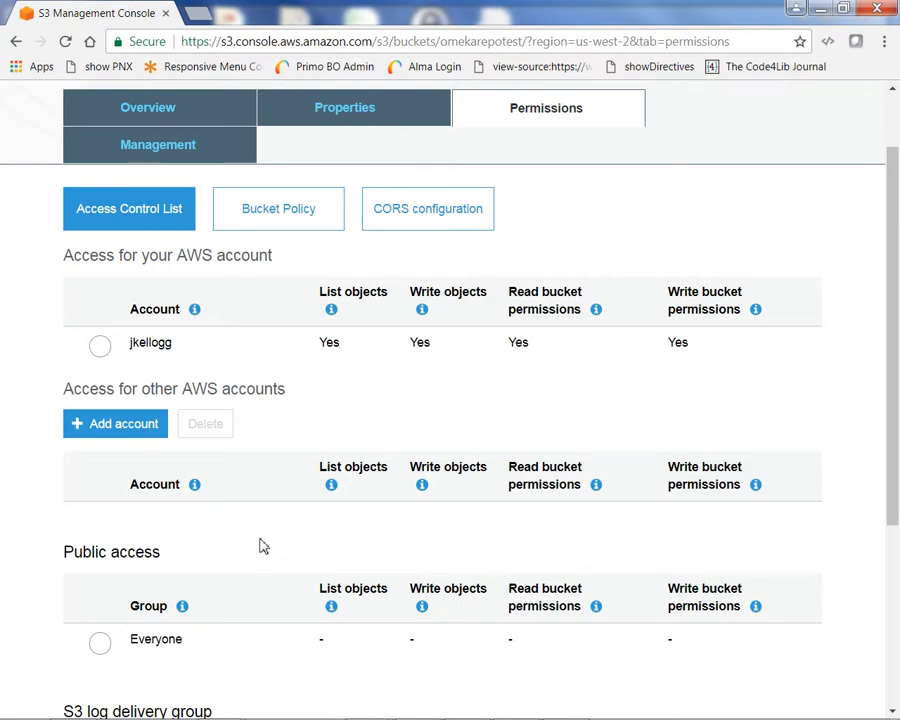
scroll(262, 545, "up", 2)
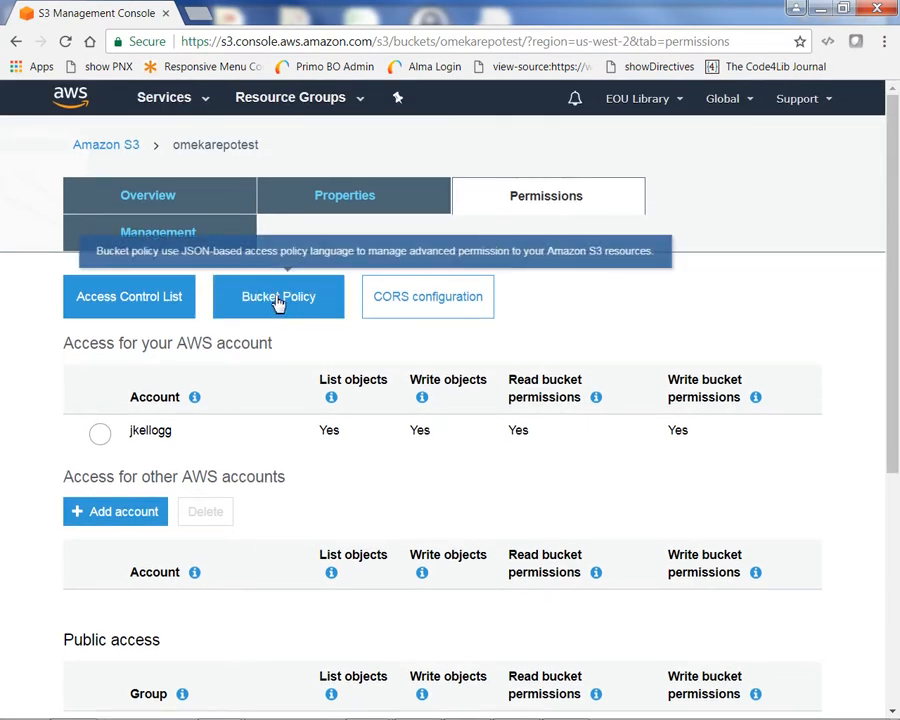
Show the empty Bucket Policy editor and open its Documentation link in a new tab.
left_click(278, 299)
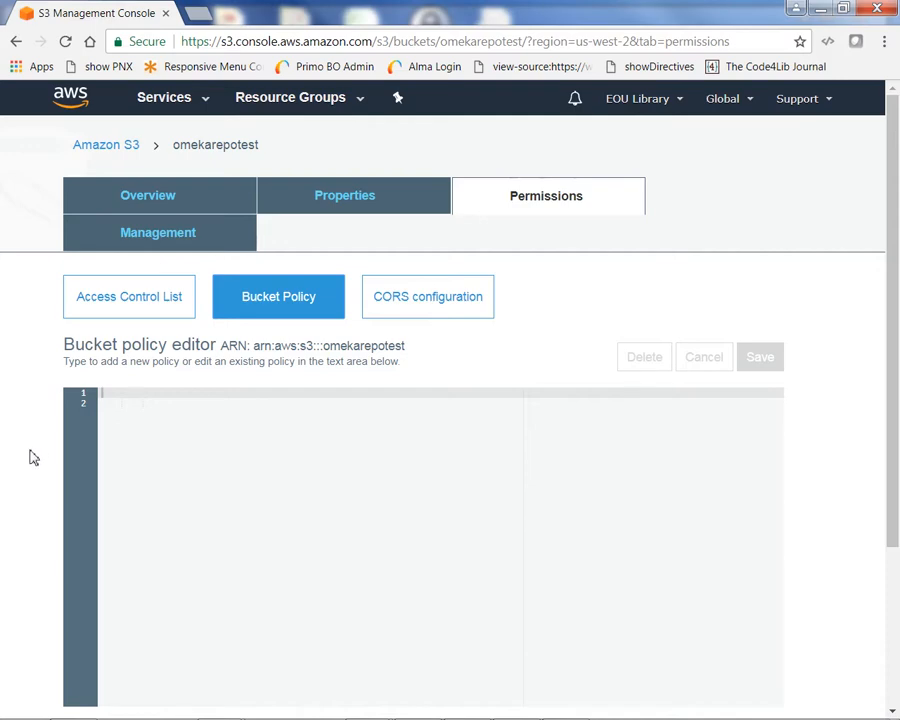
scroll(33, 457, "down", 2)
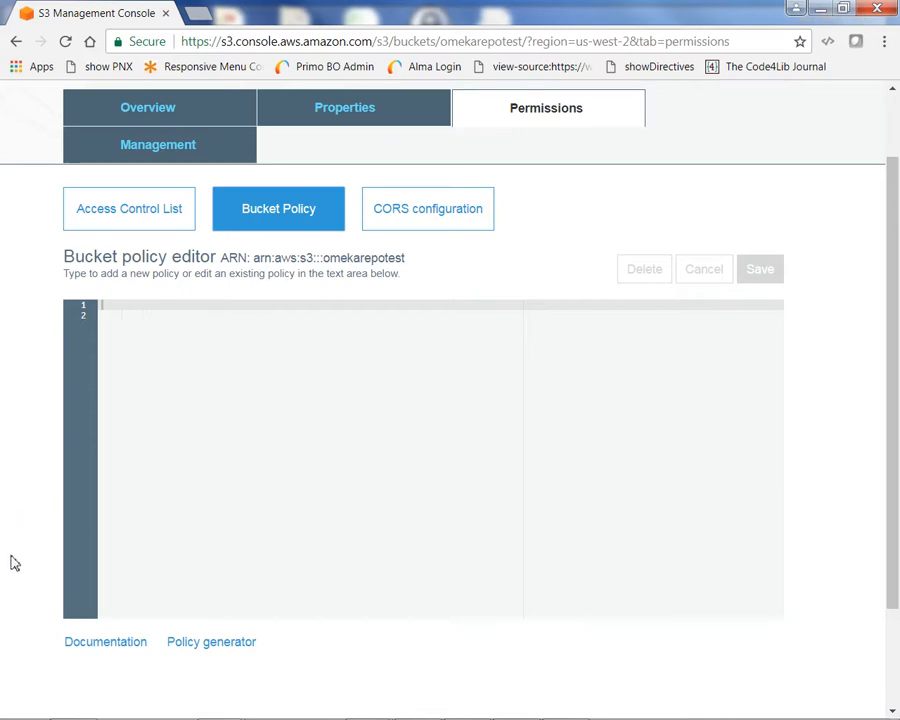
scroll(13, 566, "down", 2)
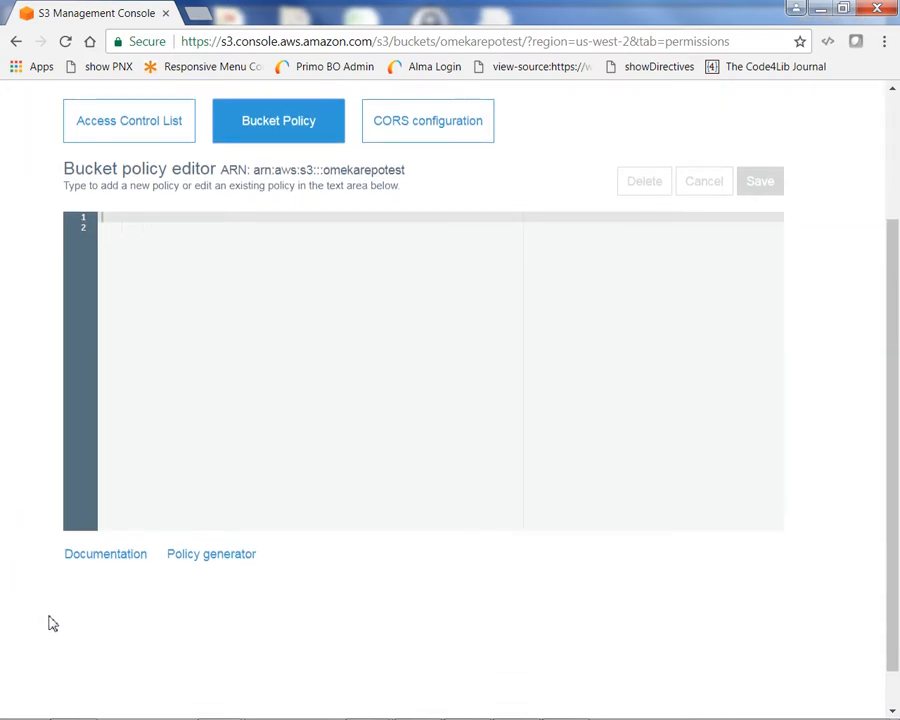
left_click(101, 556)
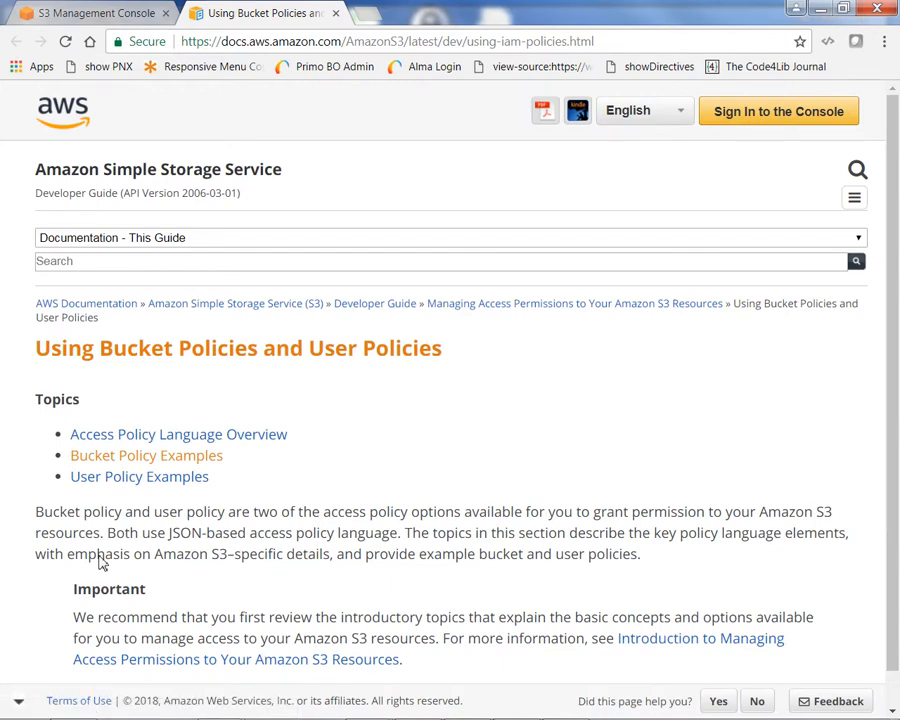
Copy the 'Granting Read-Only Permission to an Anonymous User' example JSON and return to the S3 console.
left_click(145, 466)
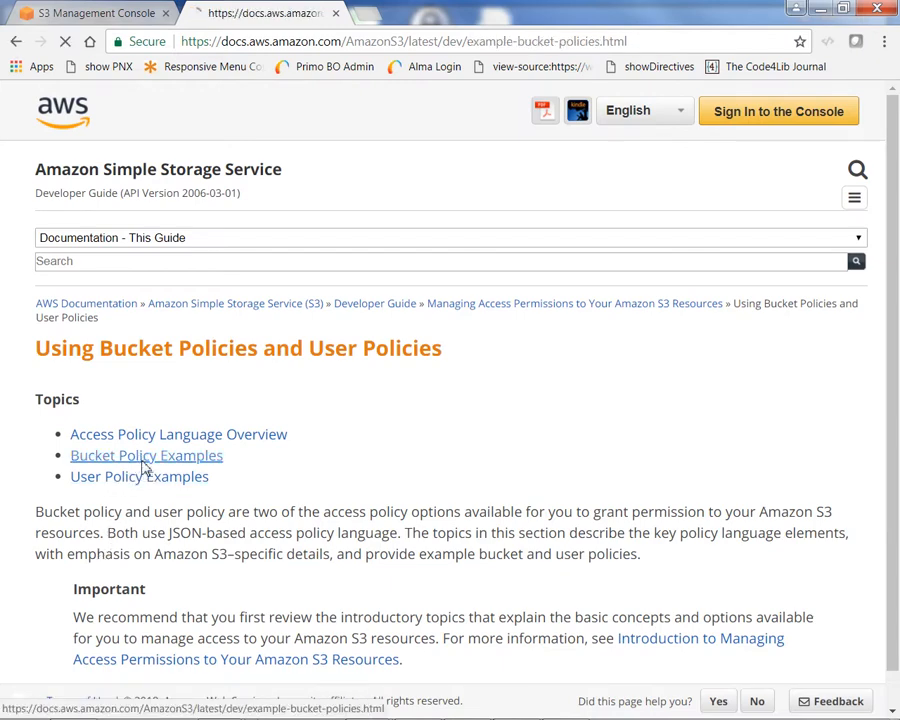
scroll(184, 460, "down", 4)
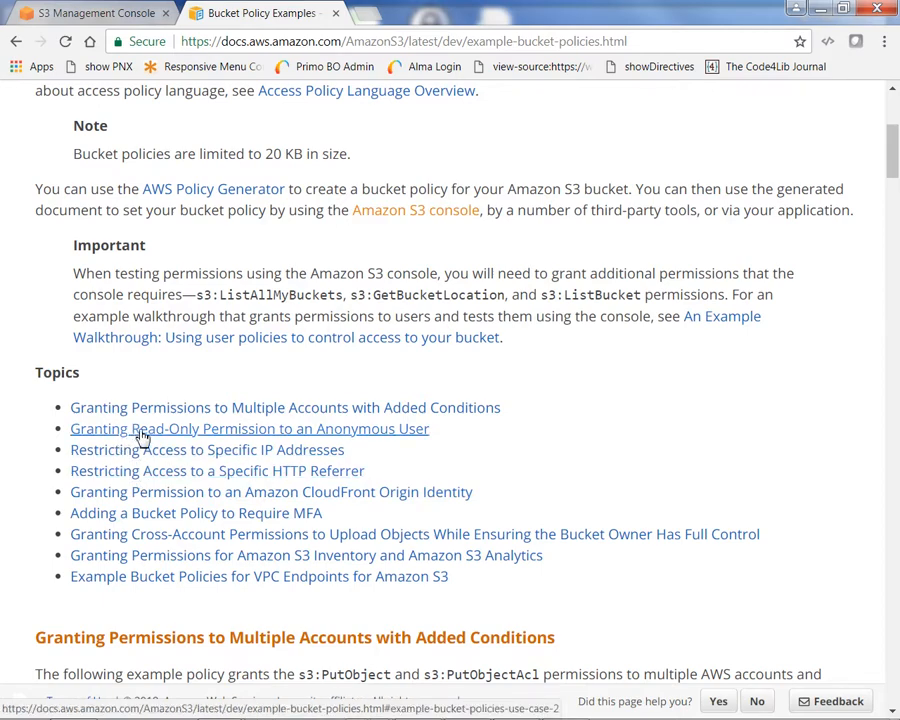
left_click(143, 438)
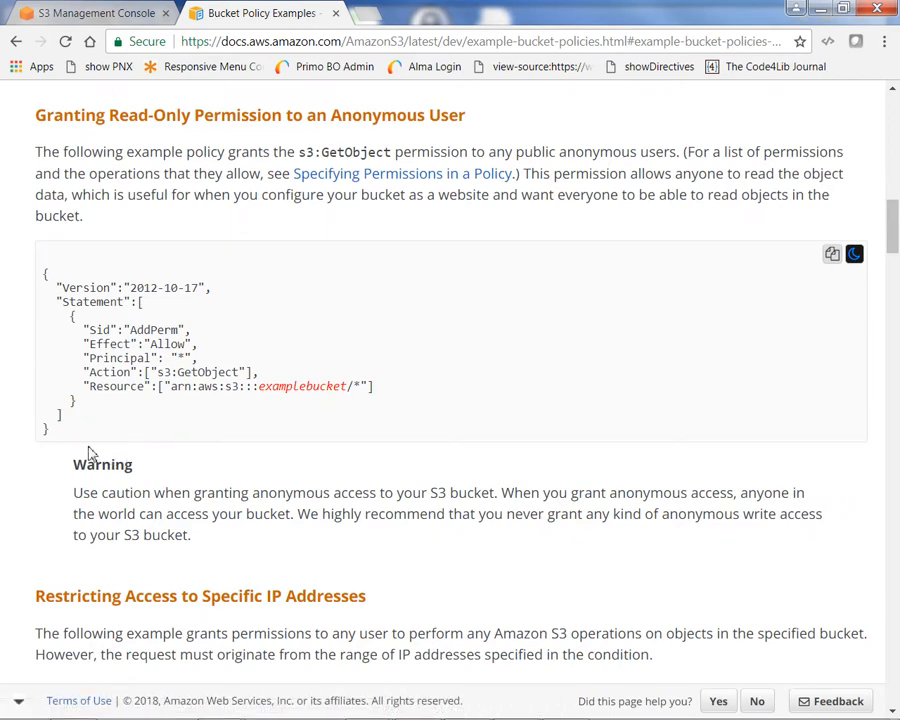
left_click_drag(66, 434, 42, 285)
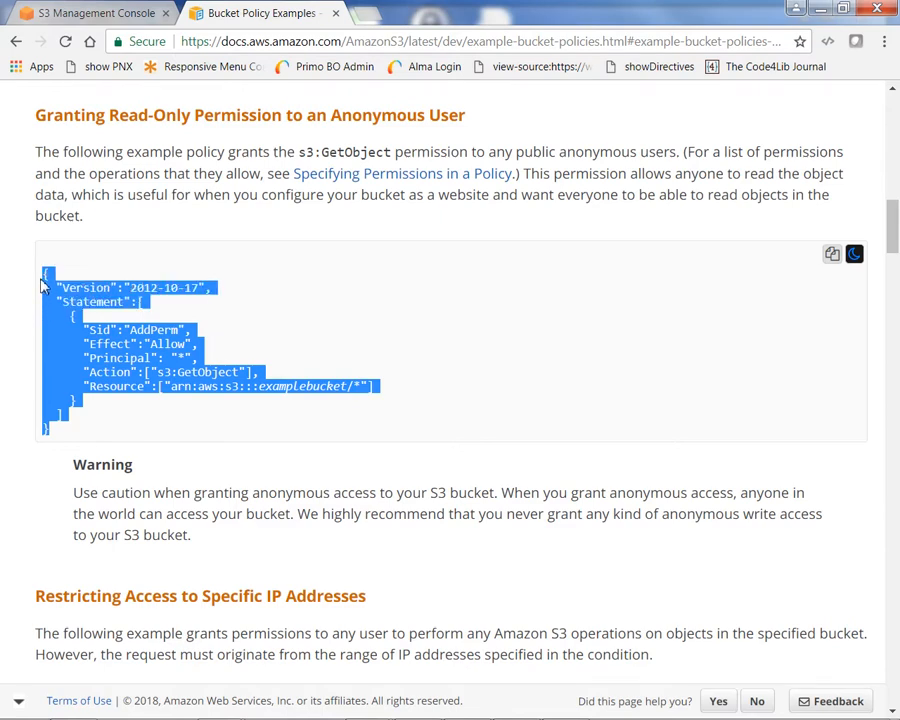
right_click(99, 369)
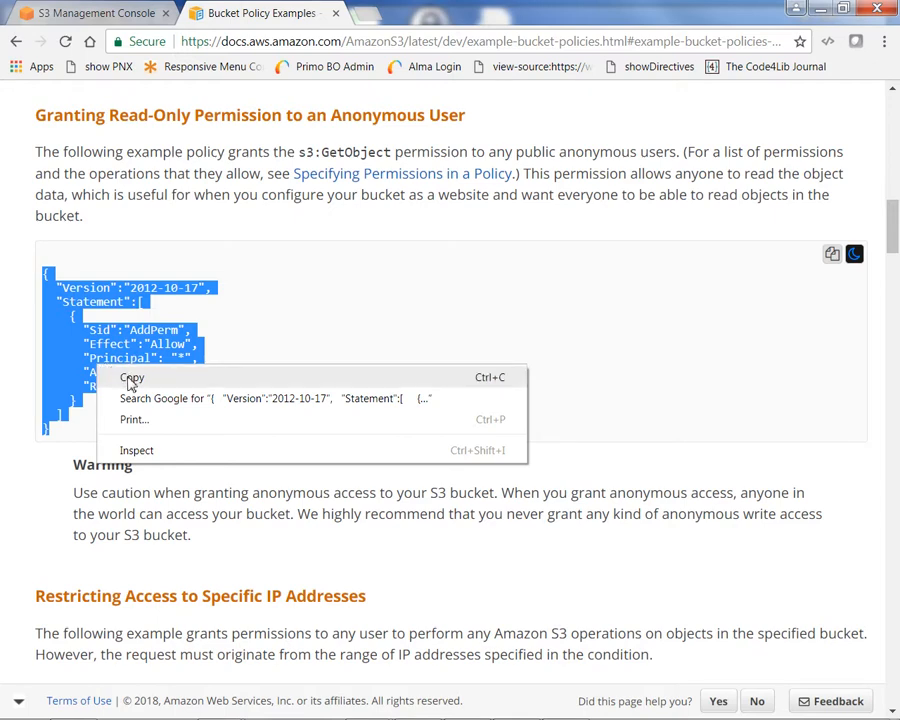
left_click(131, 379)
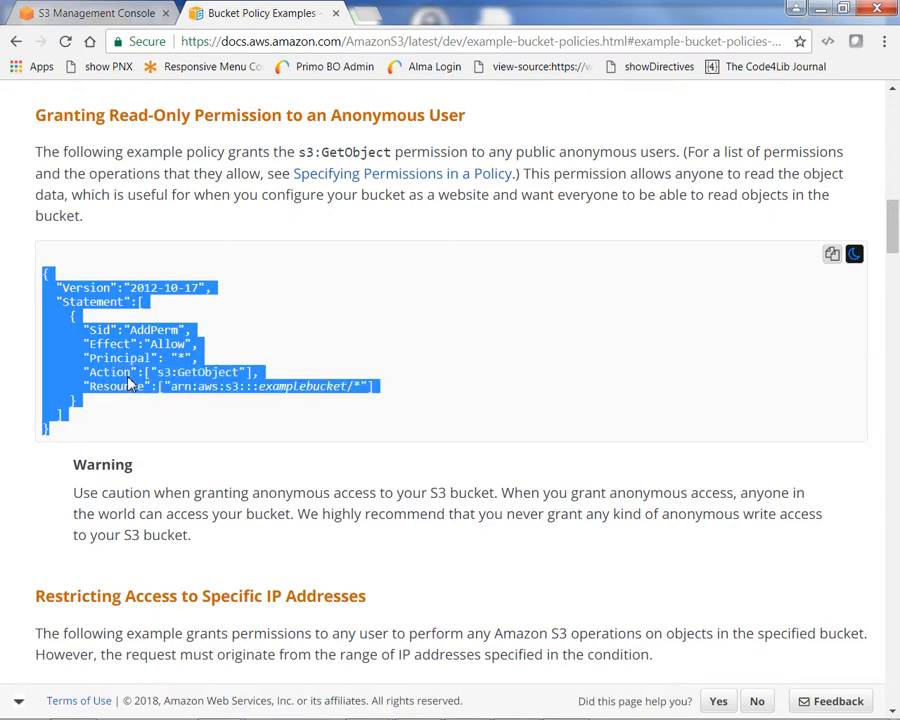
left_click(86, 15)
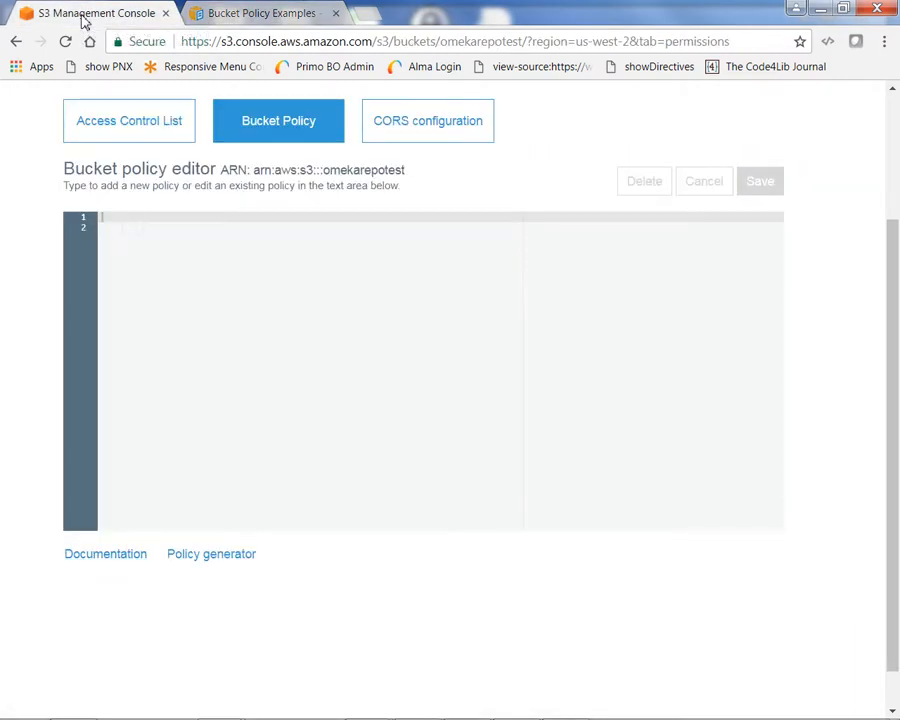
Paste the example policy and change its Resource to arn:aws:s3:::omekarepotest/*.
scroll(168, 343, "up", 1)
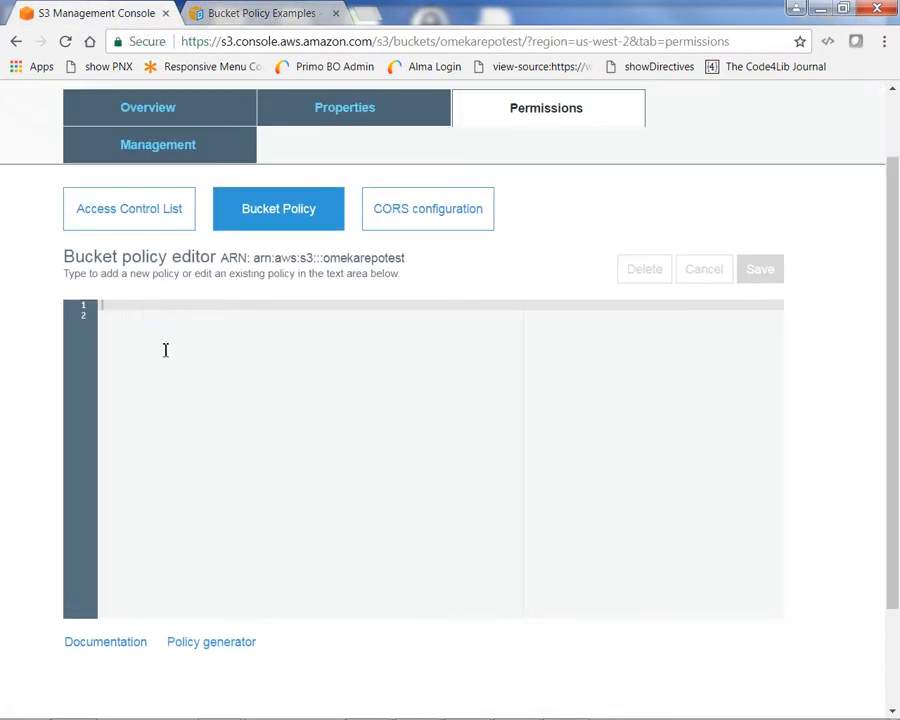
scroll(166, 349, "up", 1)
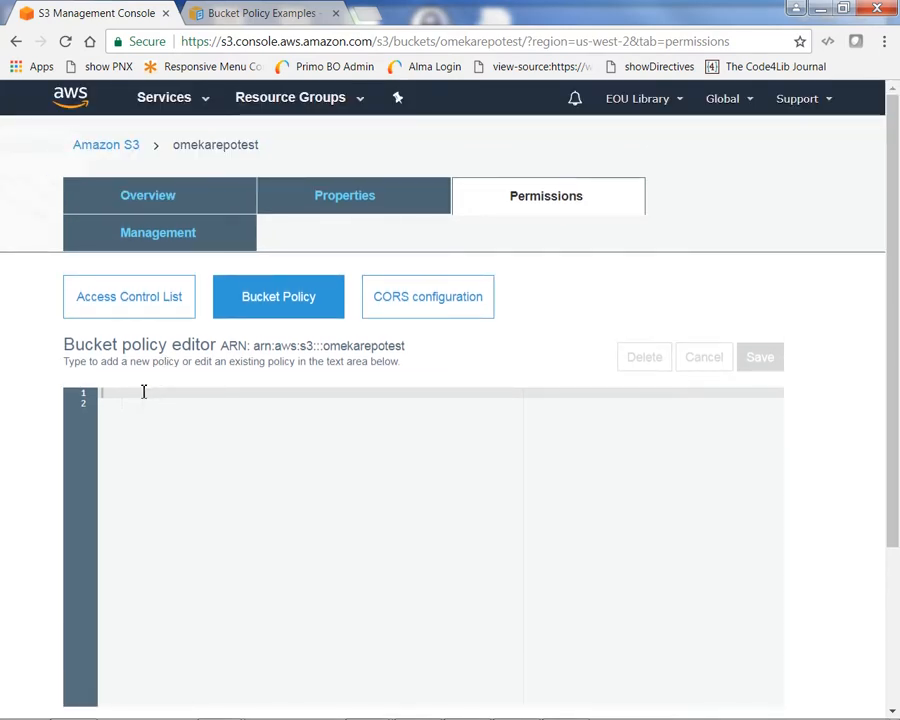
right_click(102, 393)
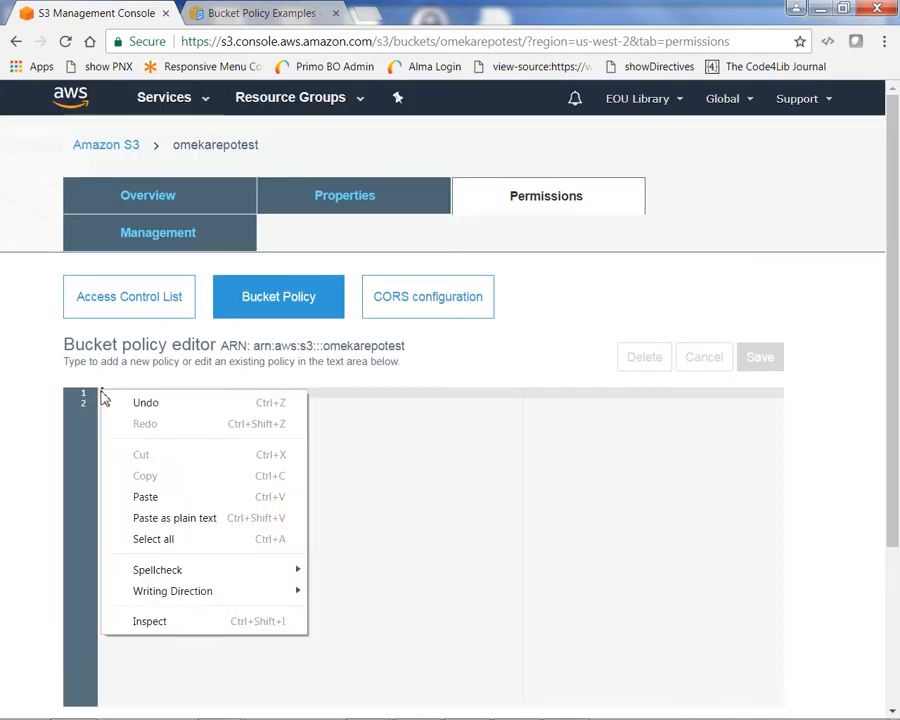
left_click(146, 497)
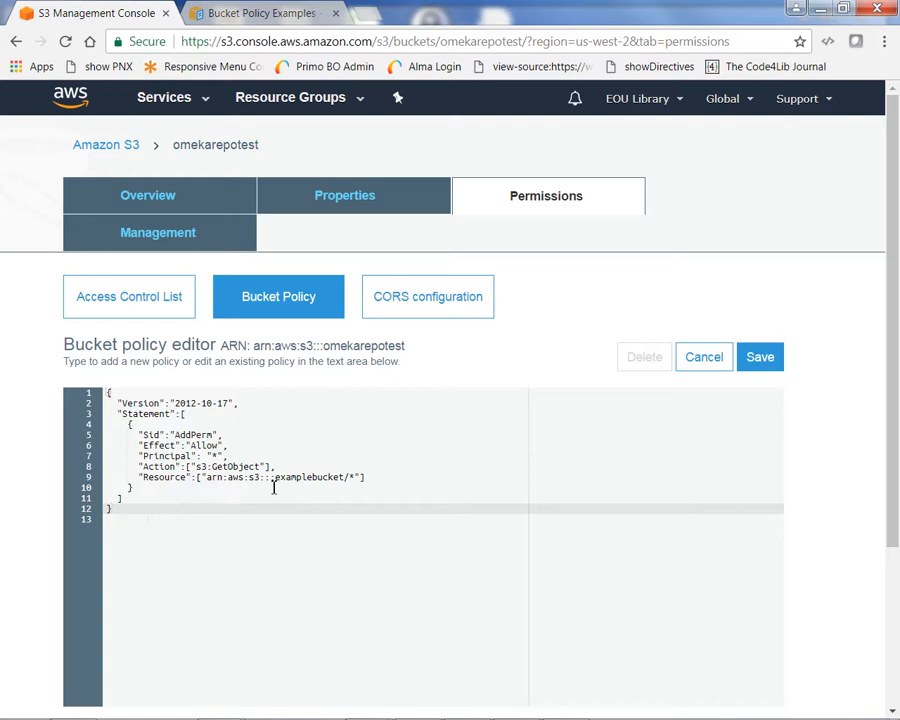
left_click_drag(345, 478, 276, 476)
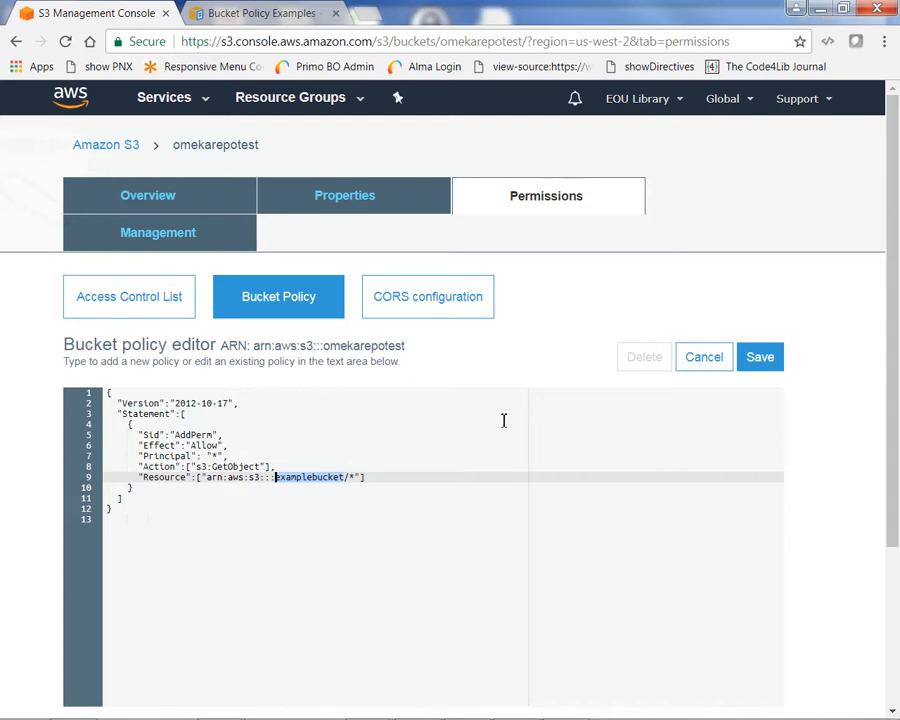
type("omeka")
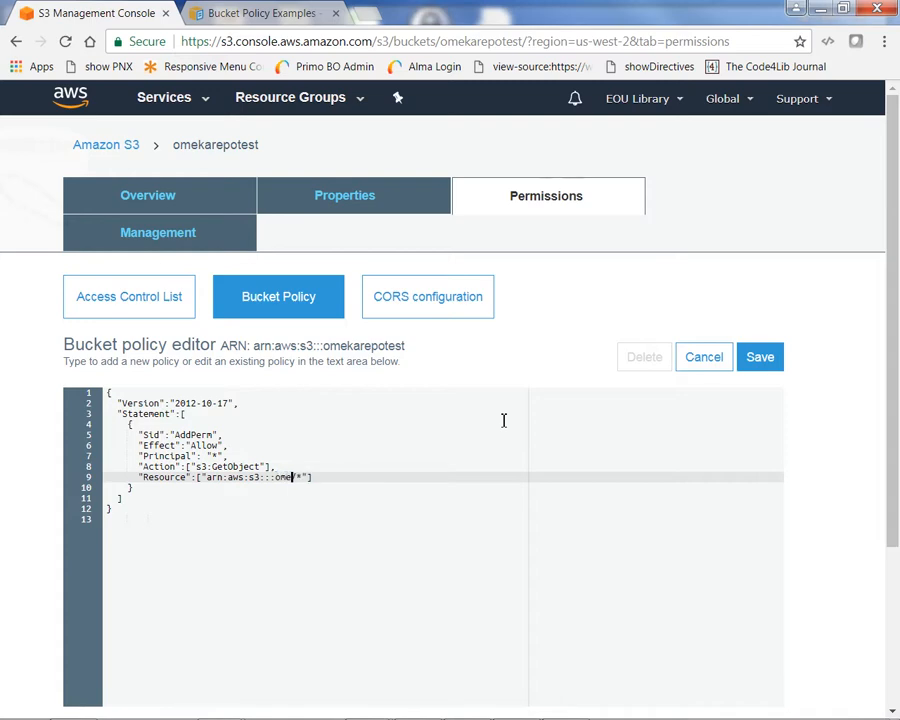
type("repotest")
left_click_drag(349, 477, 273, 487)
left_click(508, 507)
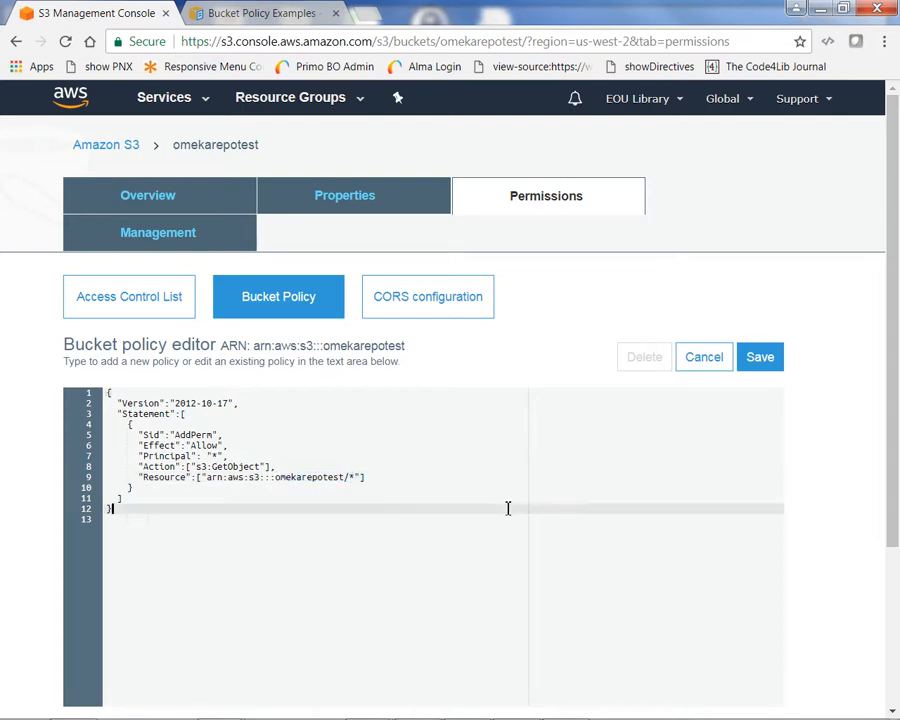
Save the public-read bucket policy, then go to the IAM Users list.
left_click(765, 367)
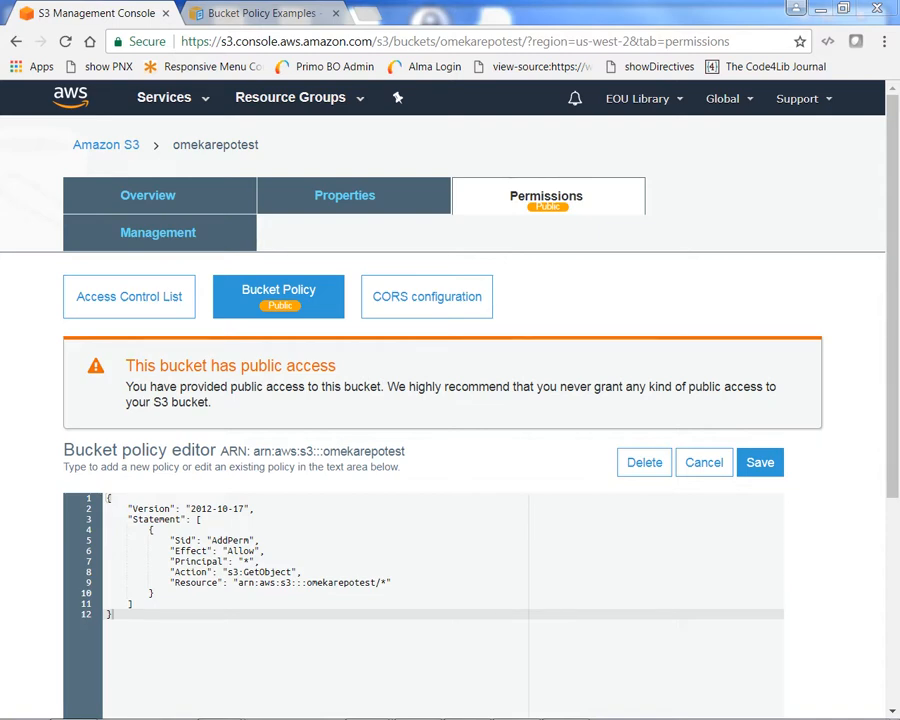
left_click(206, 101)
scroll(364, 378, "down", 2)
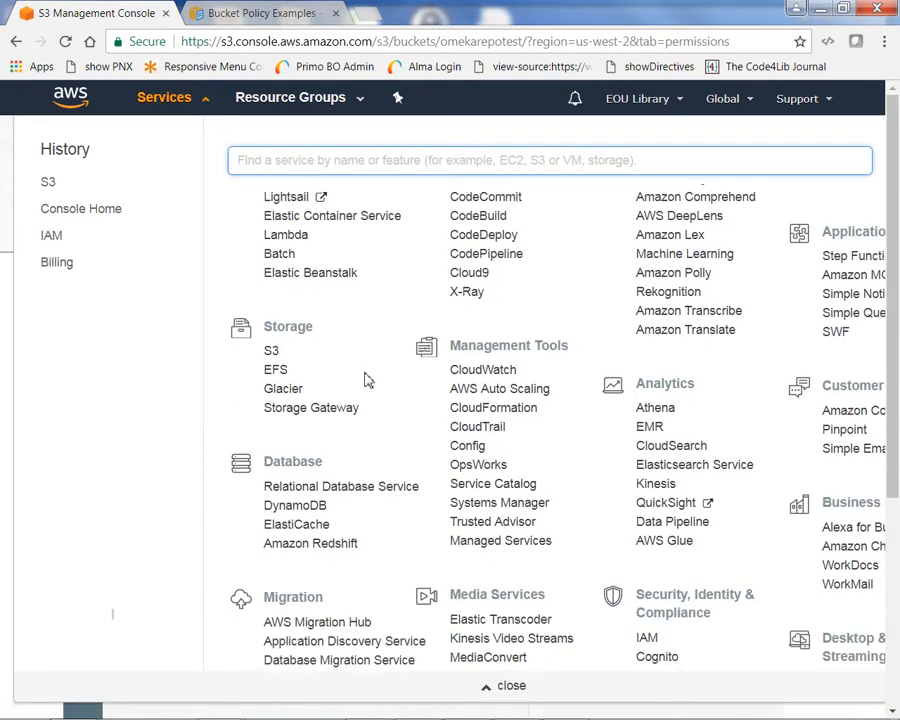
scroll(366, 380, "down", 2)
scroll(362, 372, "down", 2)
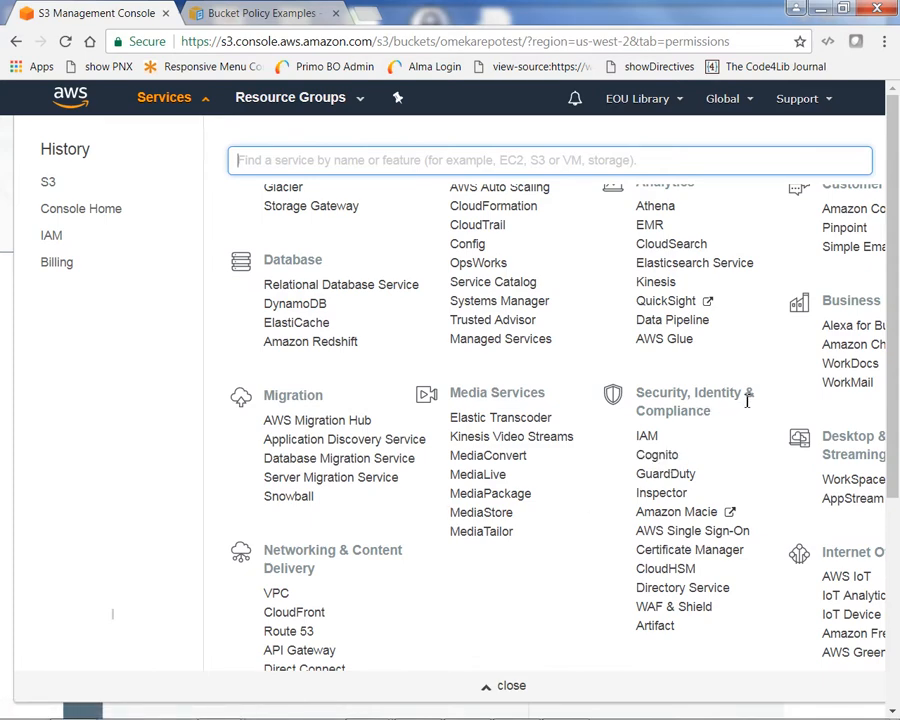
left_click(647, 440)
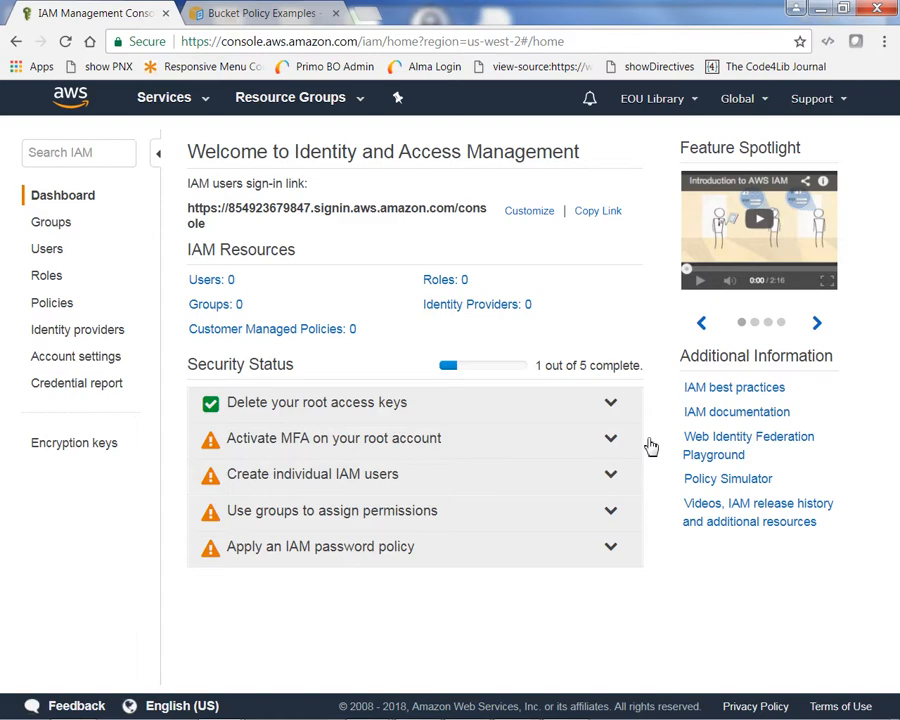
left_click(56, 261)
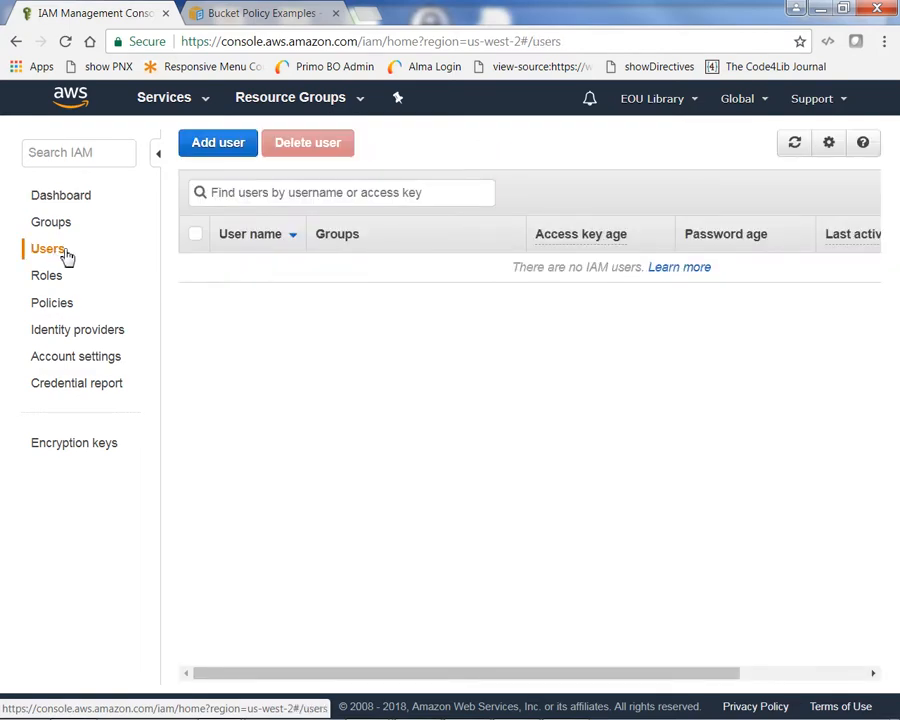
left_click(220, 143)
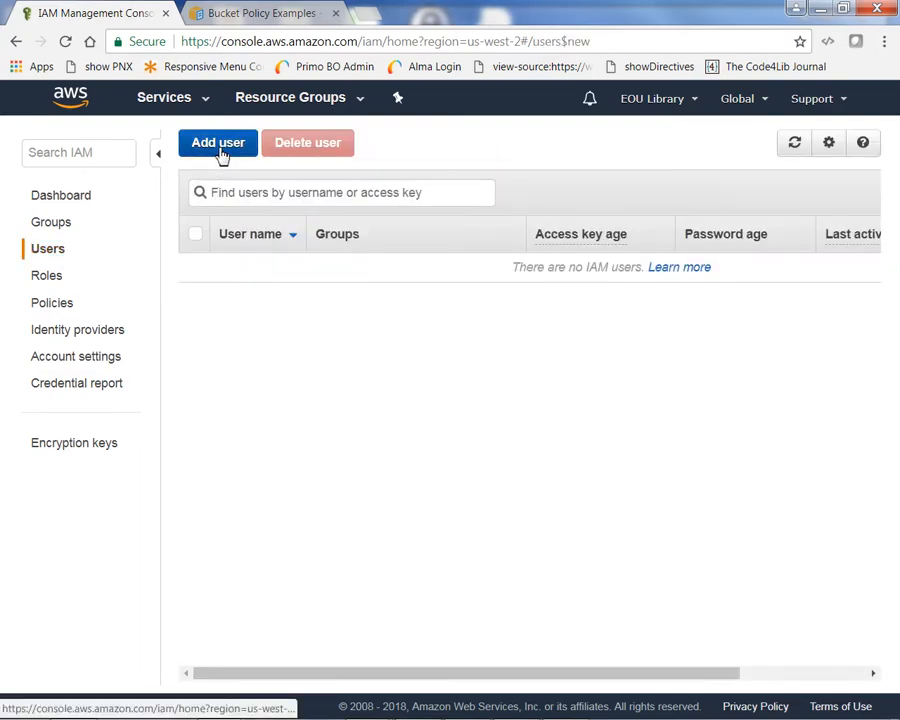
Create IAM user testuser with programmatic access and proceed to its permissions.
left_click(248, 330)
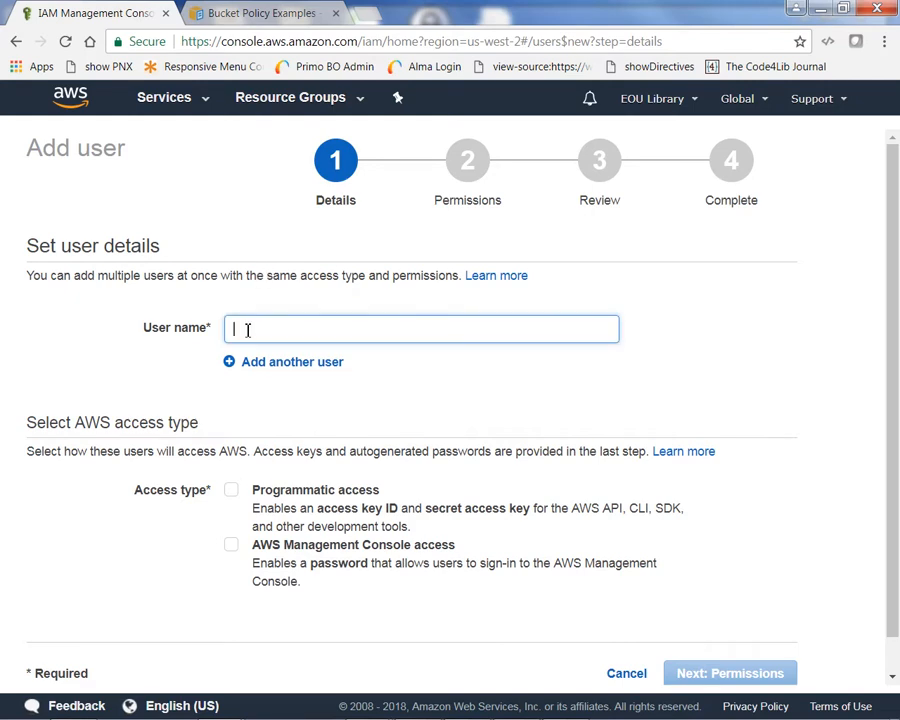
type("testuser")
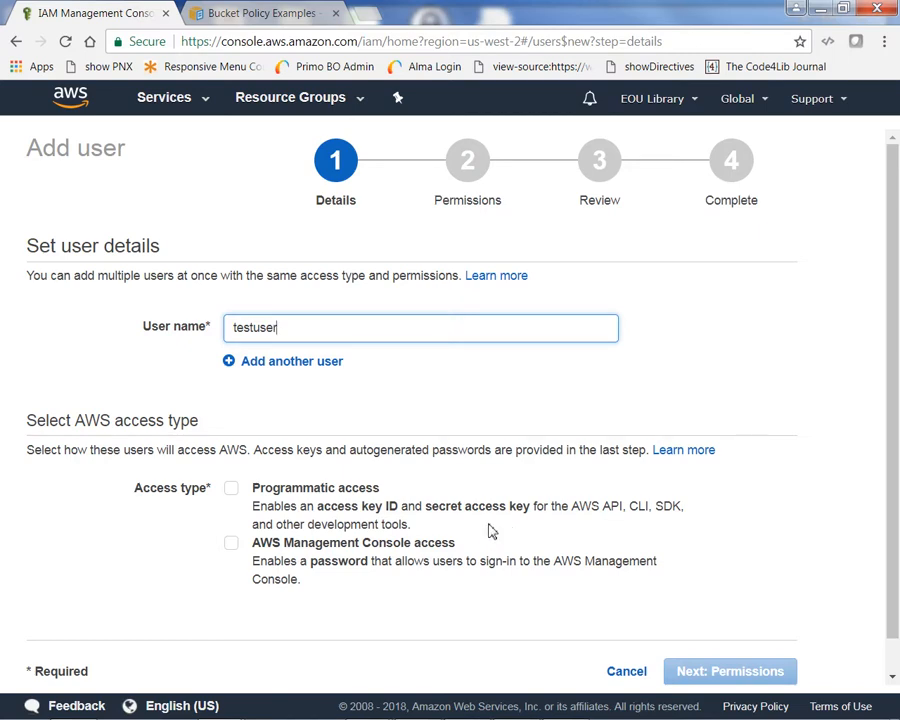
left_click(233, 491)
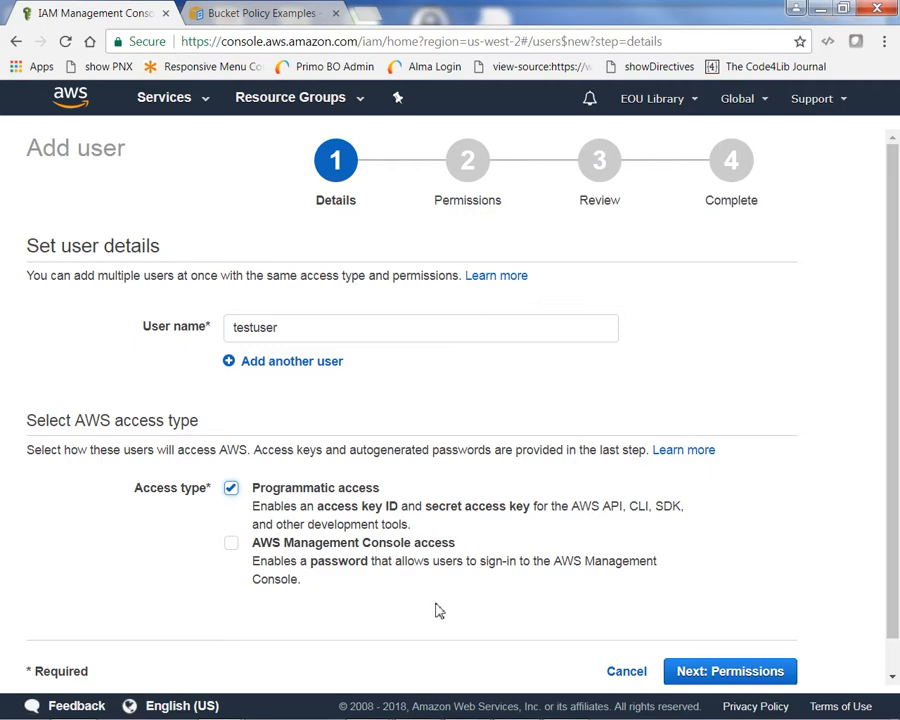
left_click(740, 674)
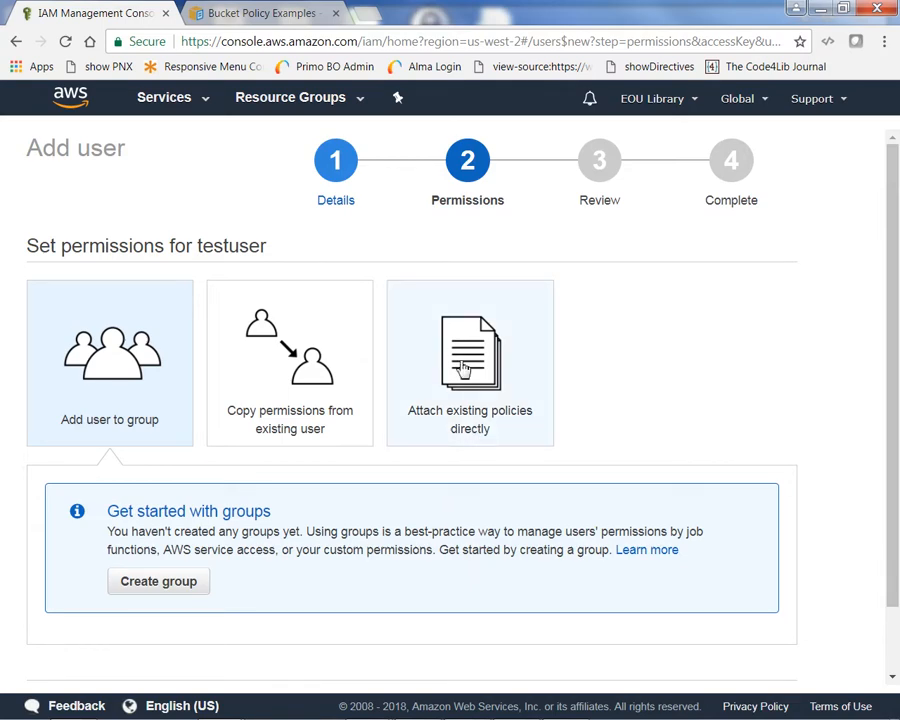
Attach the AmazonS3FullAccess managed policy directly to testuser and advance to the Review page.
left_click(463, 369)
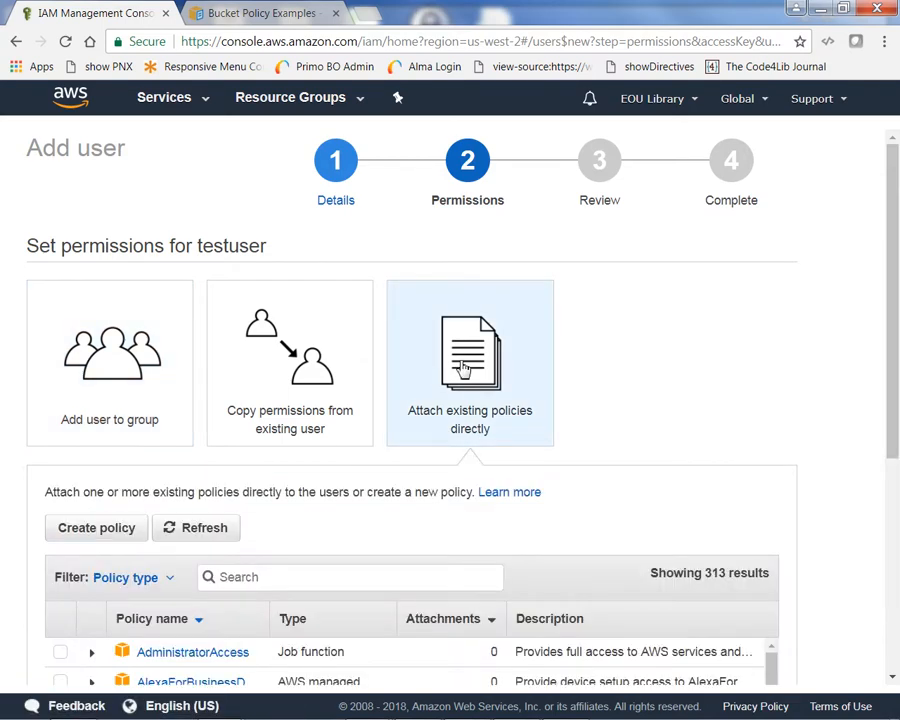
scroll(560, 460, "down", 1)
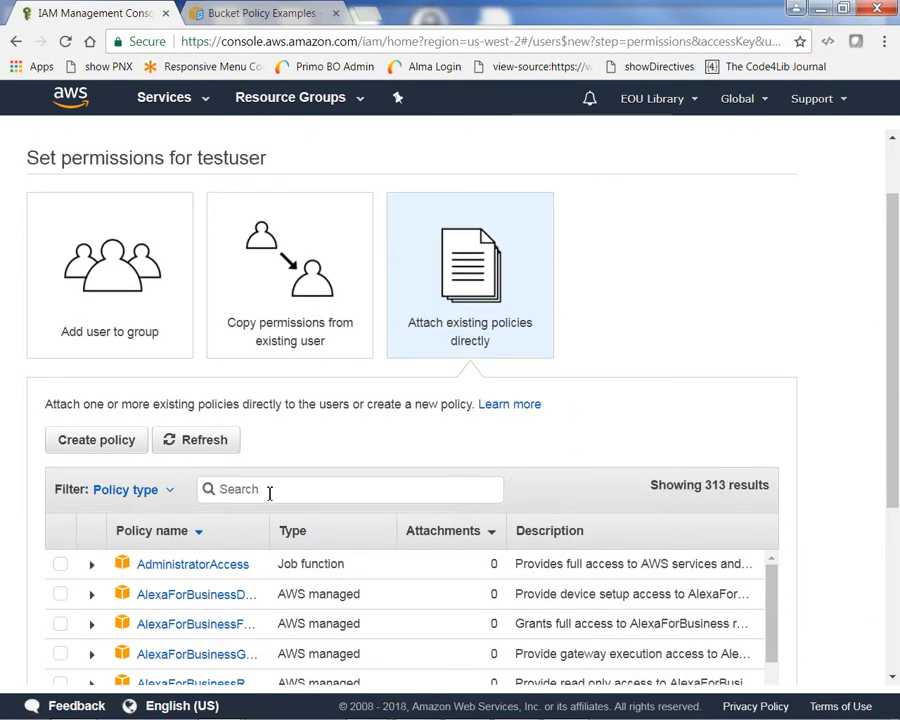
type("s3")
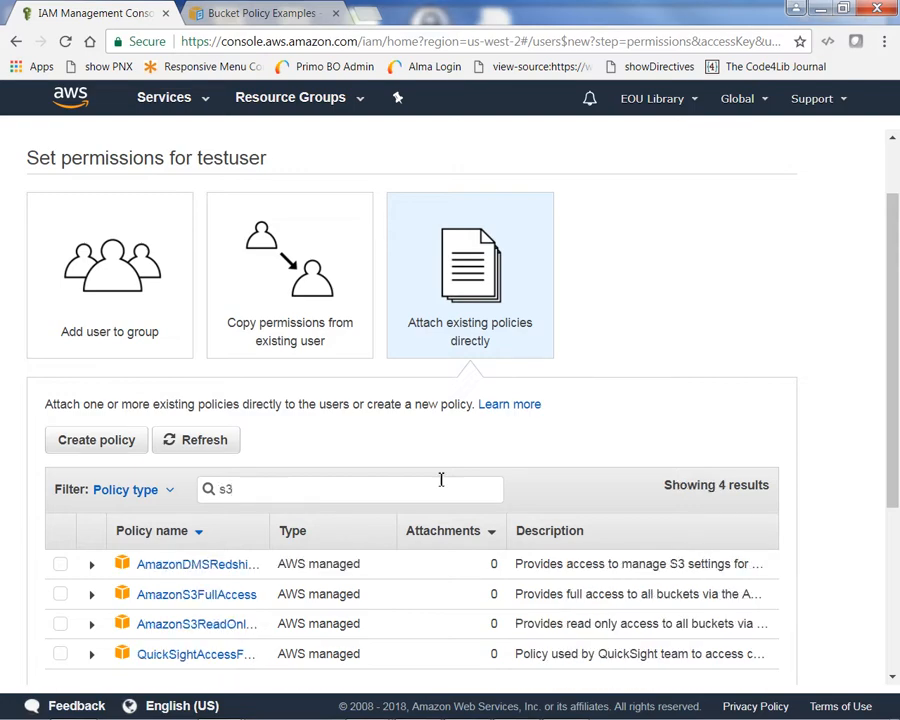
scroll(660, 460, "down", 3)
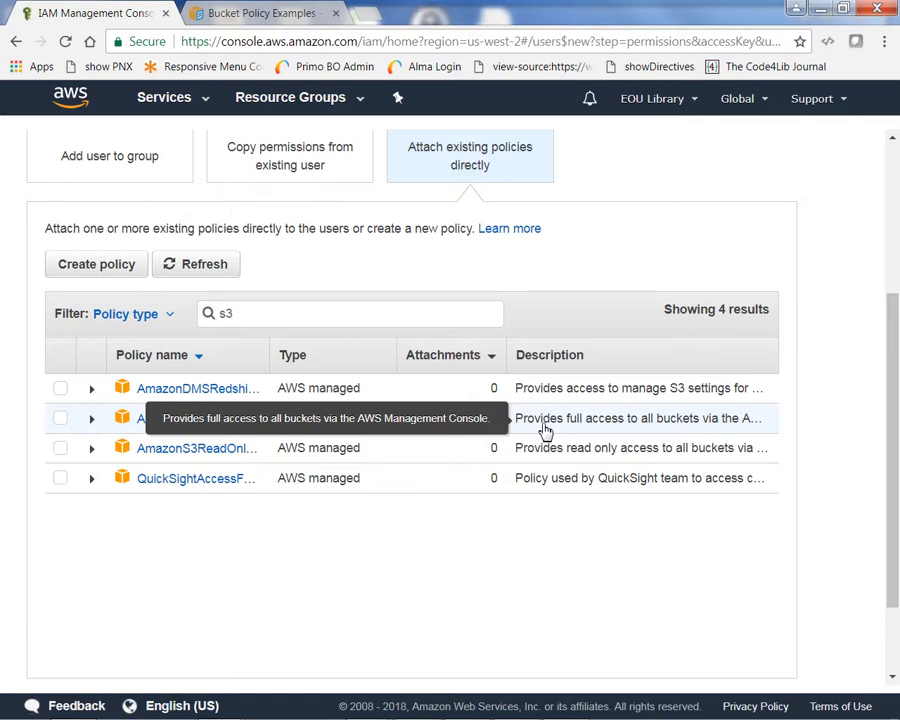
left_click(60, 418)
scroll(400, 490, "down", 2)
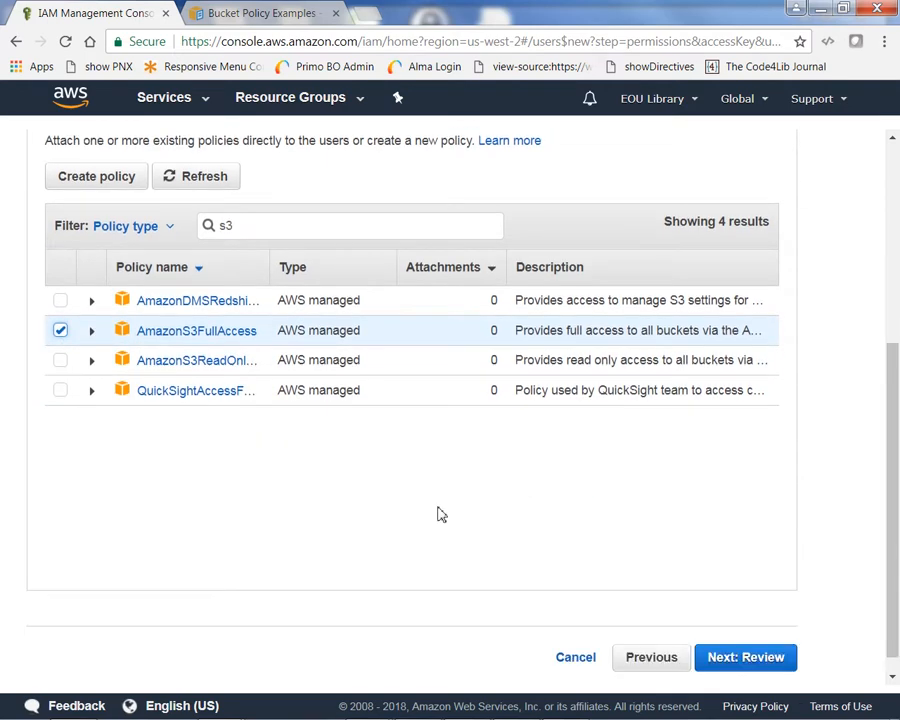
left_click(712, 664)
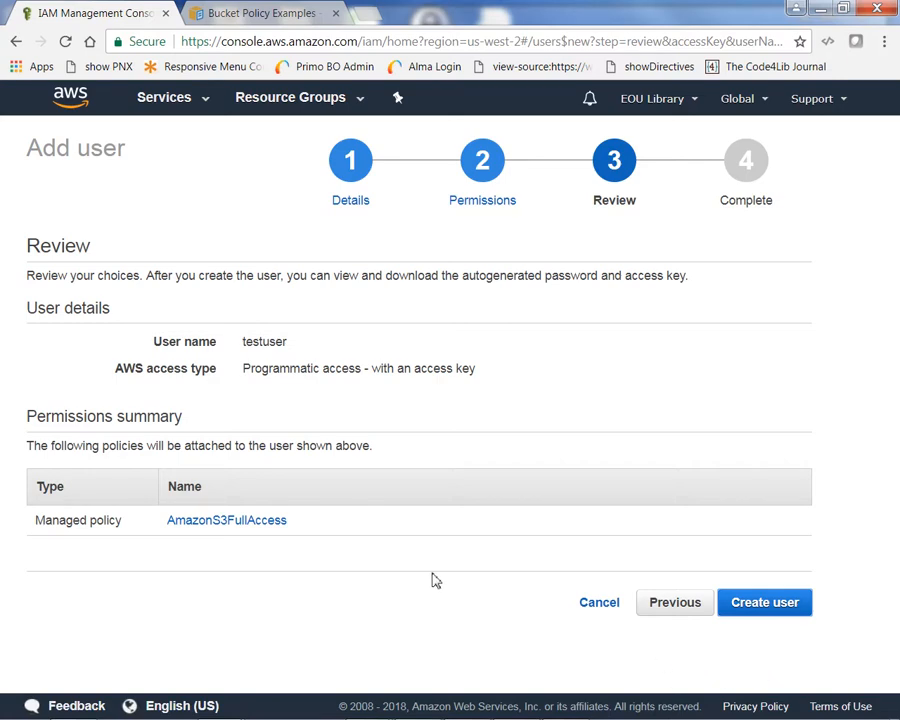
Create the IAM user testuser and return from the Success page to the Users list.
left_click(776, 607)
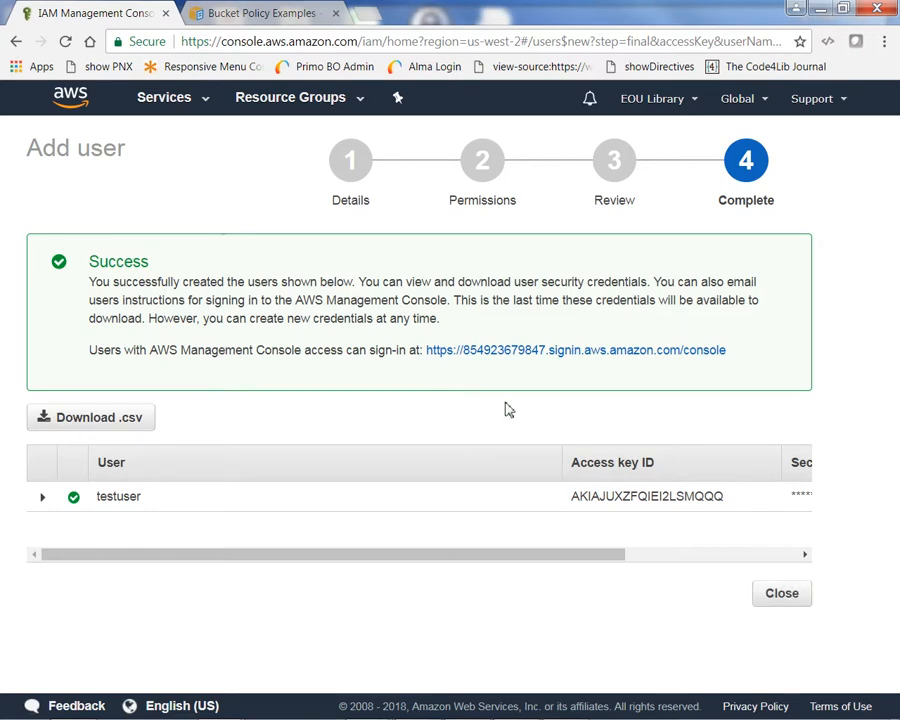
left_click(795, 597)
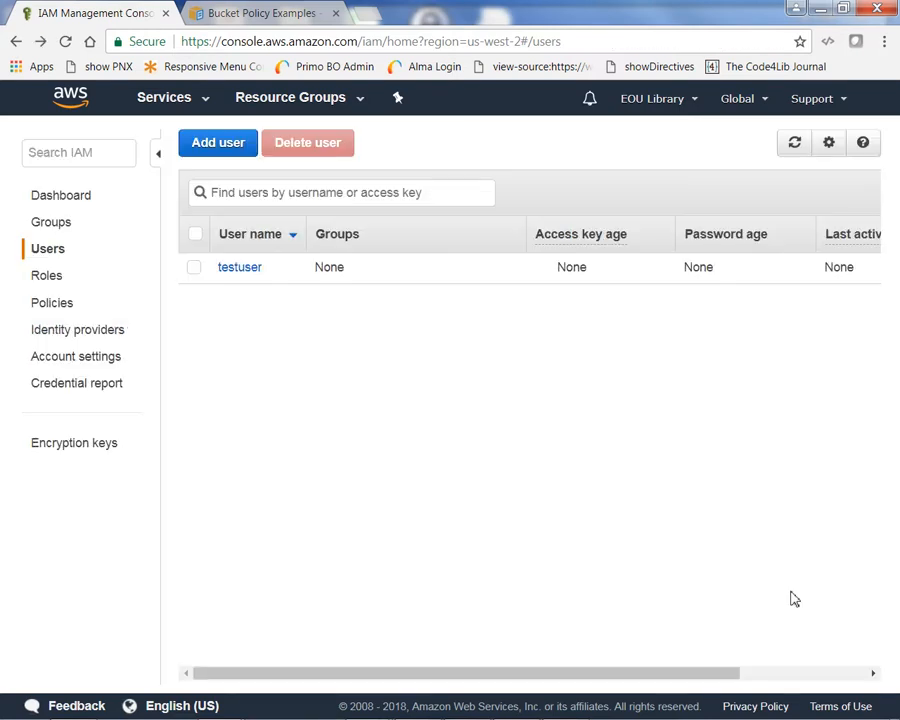
Generate a new access key from testuser's Security credentials.
left_click(242, 272)
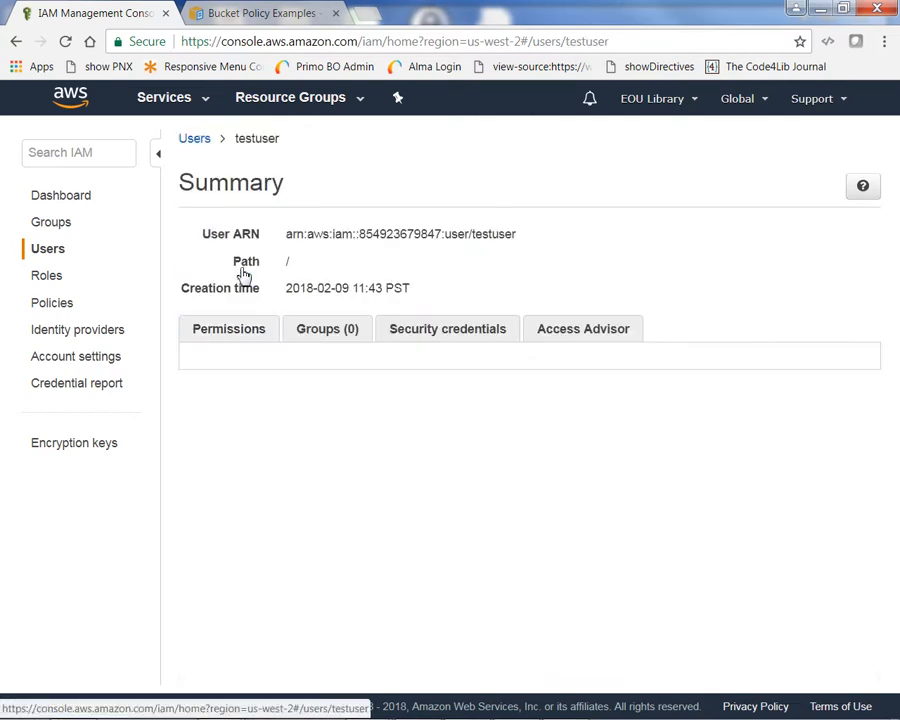
left_click(425, 338)
scroll(425, 338, "down", 3)
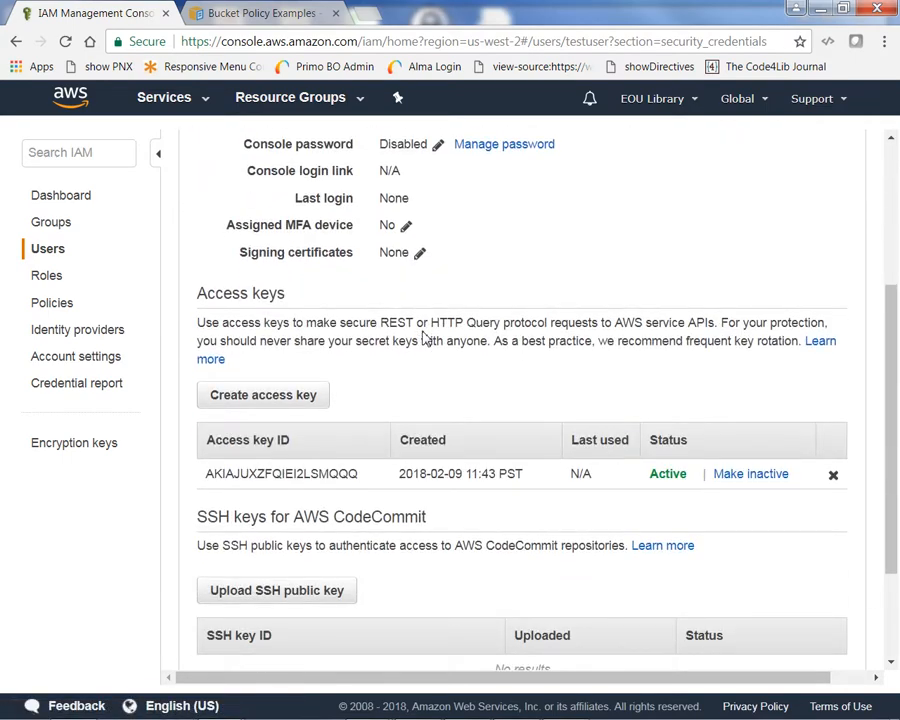
scroll(425, 338, "down", 2)
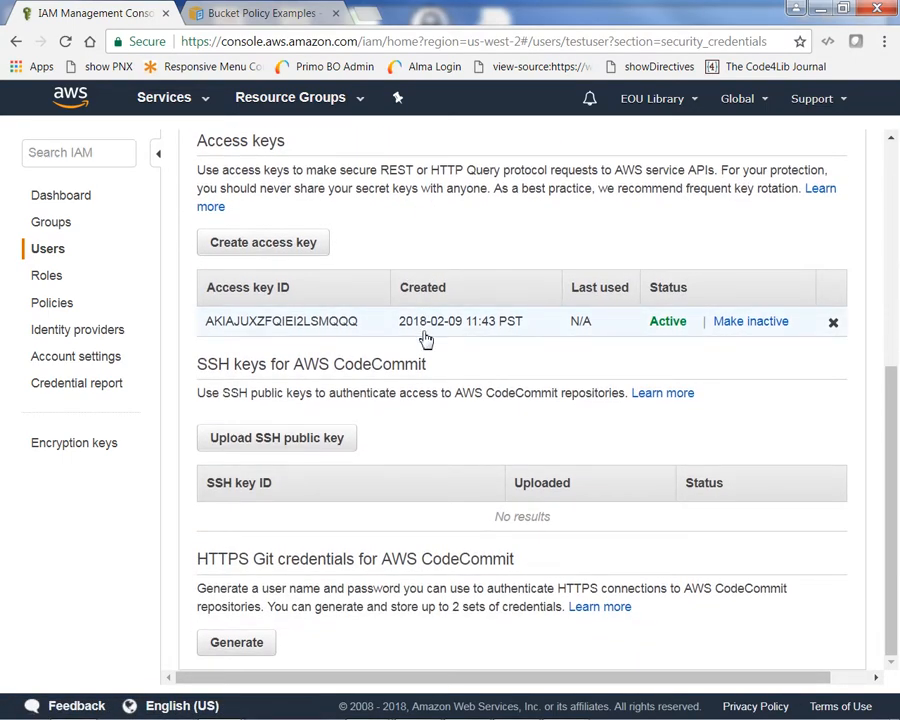
left_click(253, 249)
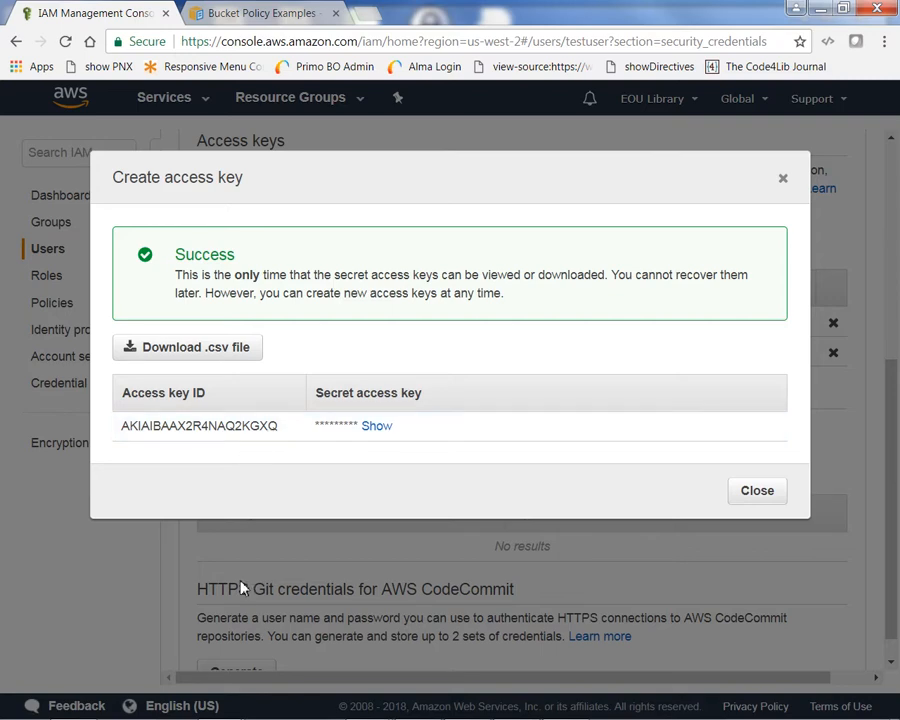
Show testuser's new secret access key and copy it to the clipboard.
left_click(377, 427)
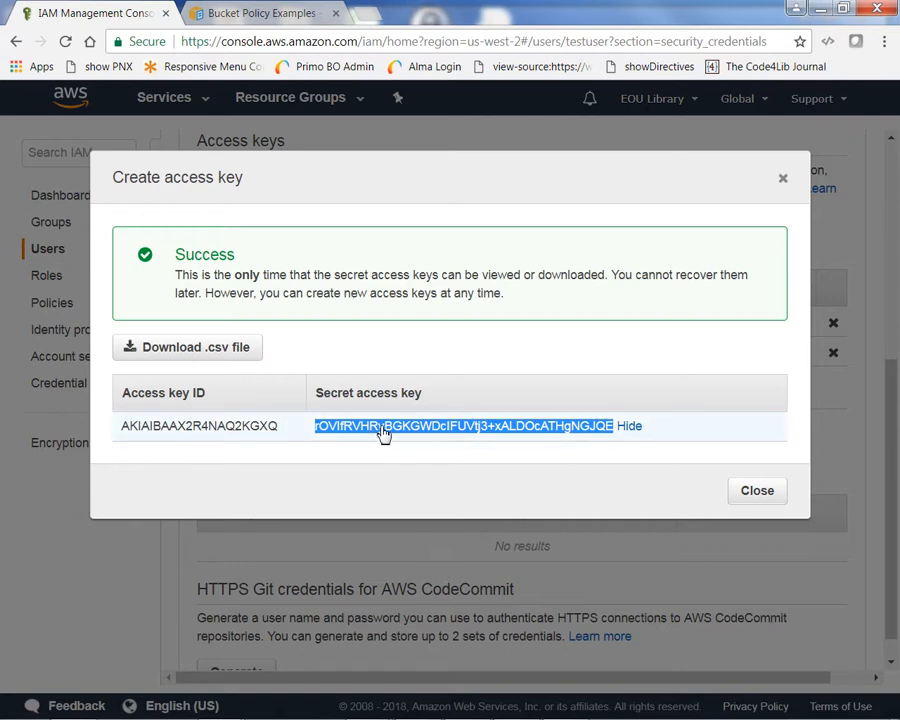
right_click(381, 430)
left_click(418, 441)
Paste the secret access key into the blank Notepad note.
mouse_move(417, 704)
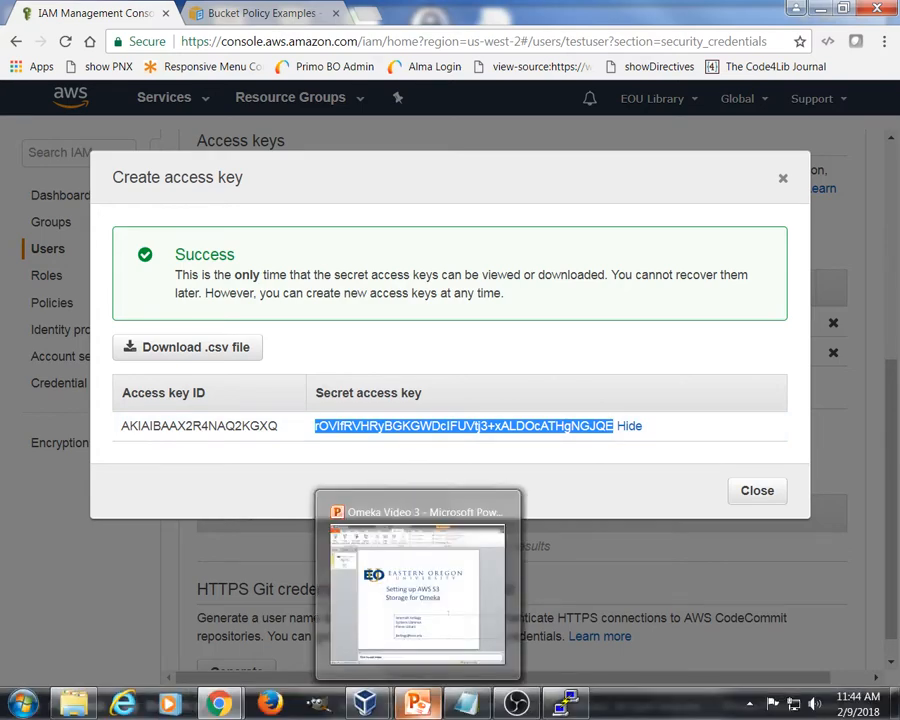
left_click(463, 706)
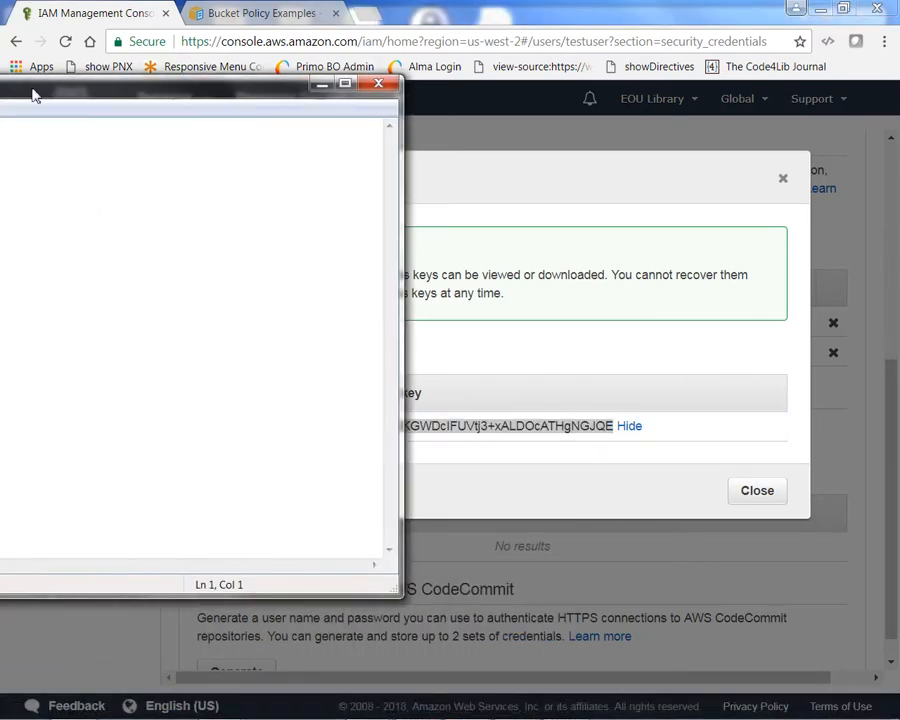
left_click_drag(33, 95, 502, 109)
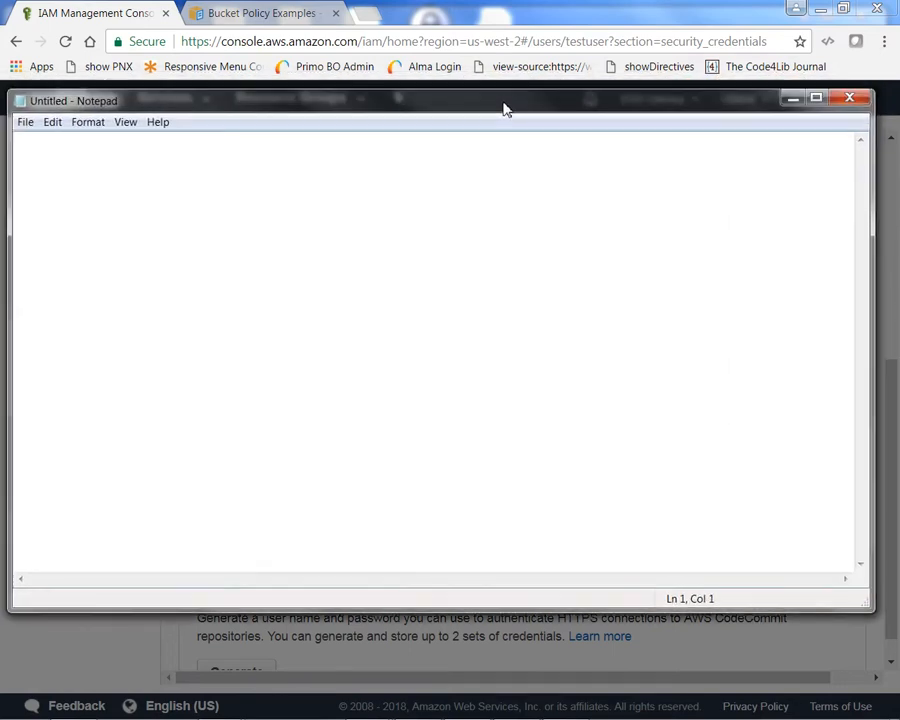
right_click(69, 156)
left_click(120, 222)
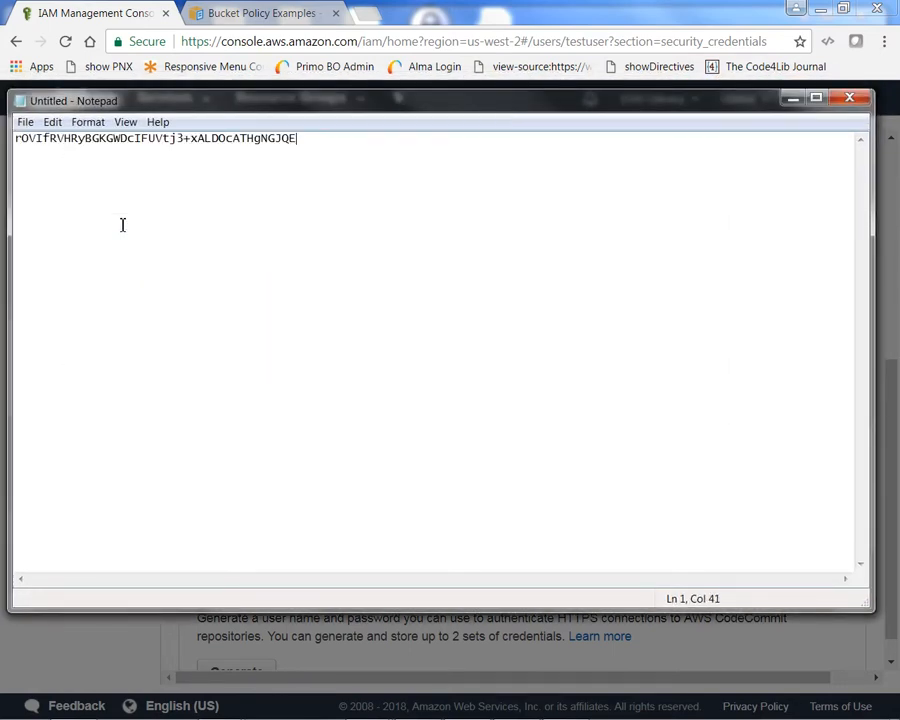
Copy the access key ID from the Create access key dialog.
left_click_drag(378, 106, 0, 154)
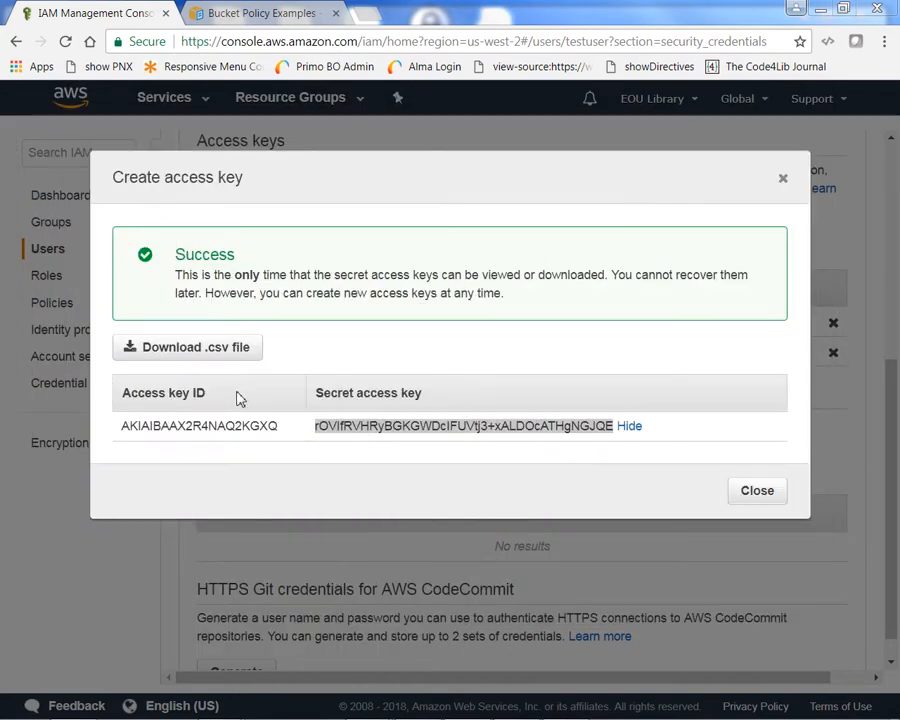
left_click(283, 429)
left_click_drag(283, 429, 125, 436)
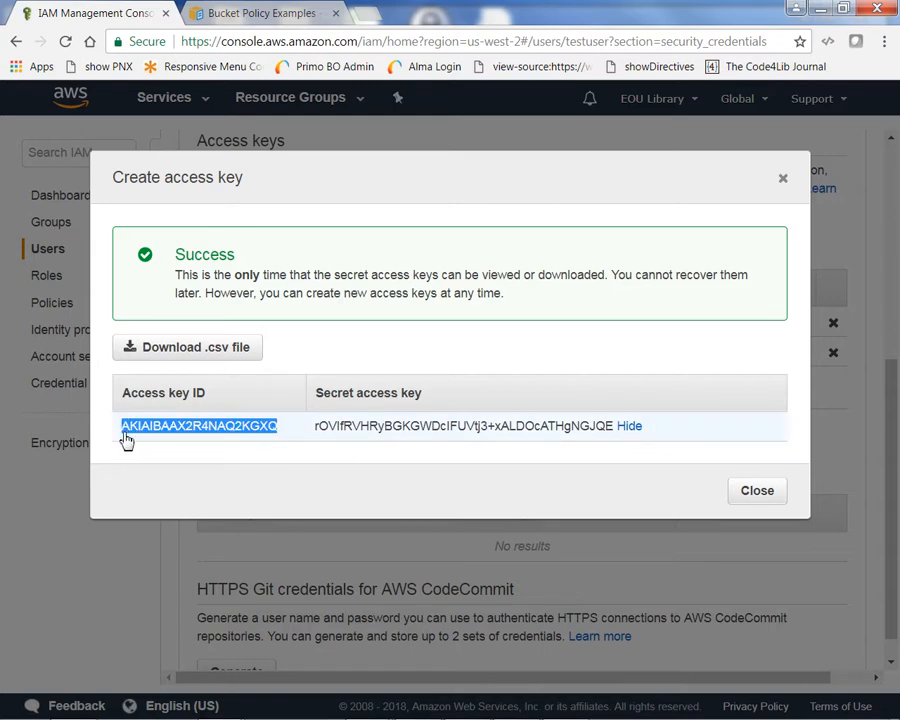
right_click(130, 433)
left_click(170, 444)
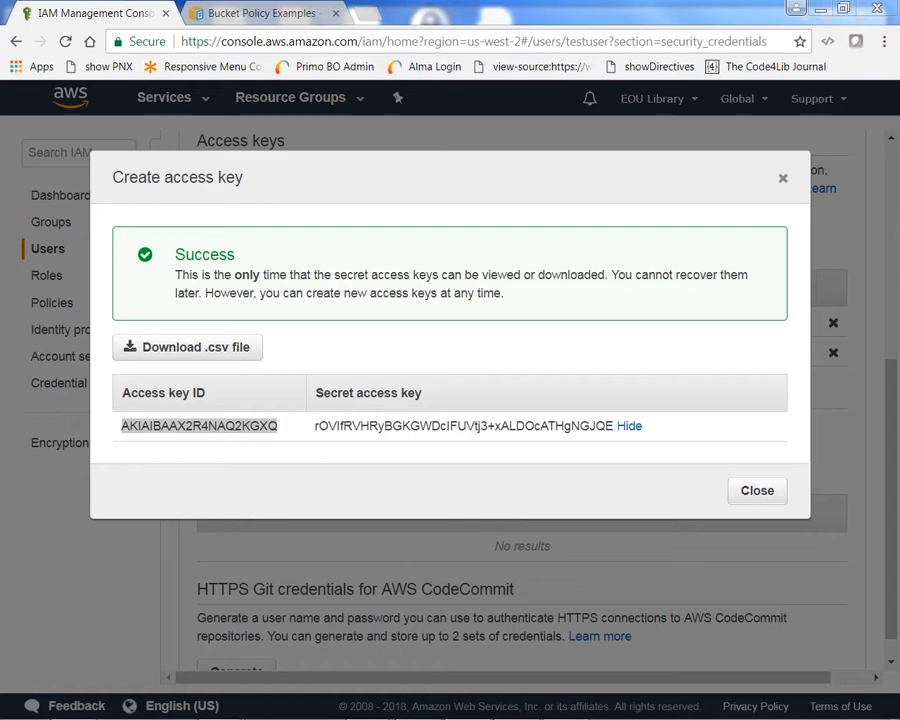
Paste the access key ID on the note's second line and close the key dialog.
left_click_drag(0, 100, 347, 133)
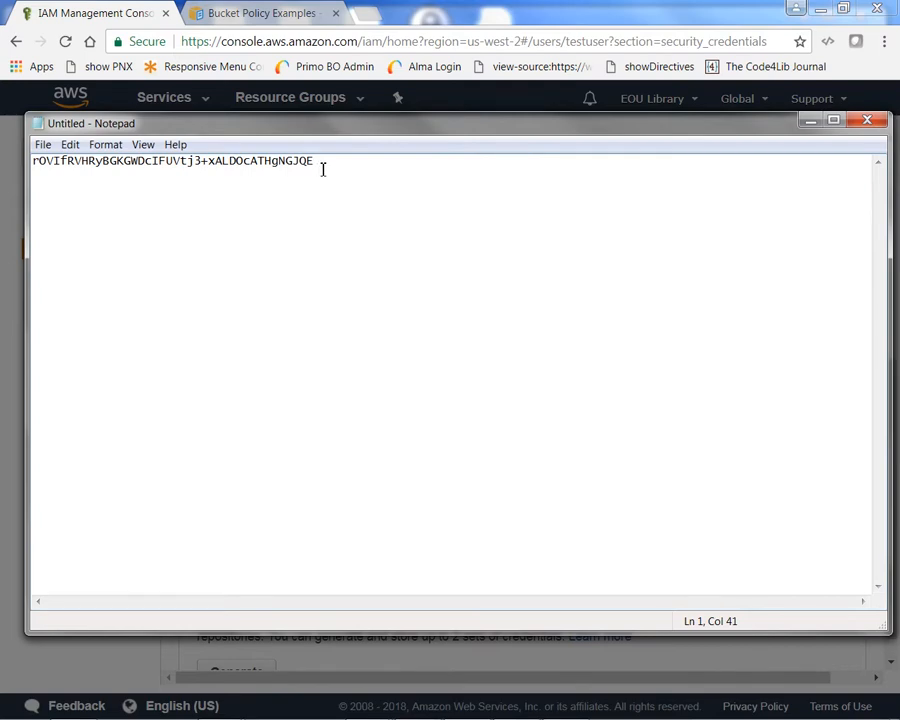
key("Return")
right_click(37, 173)
left_click(86, 243)
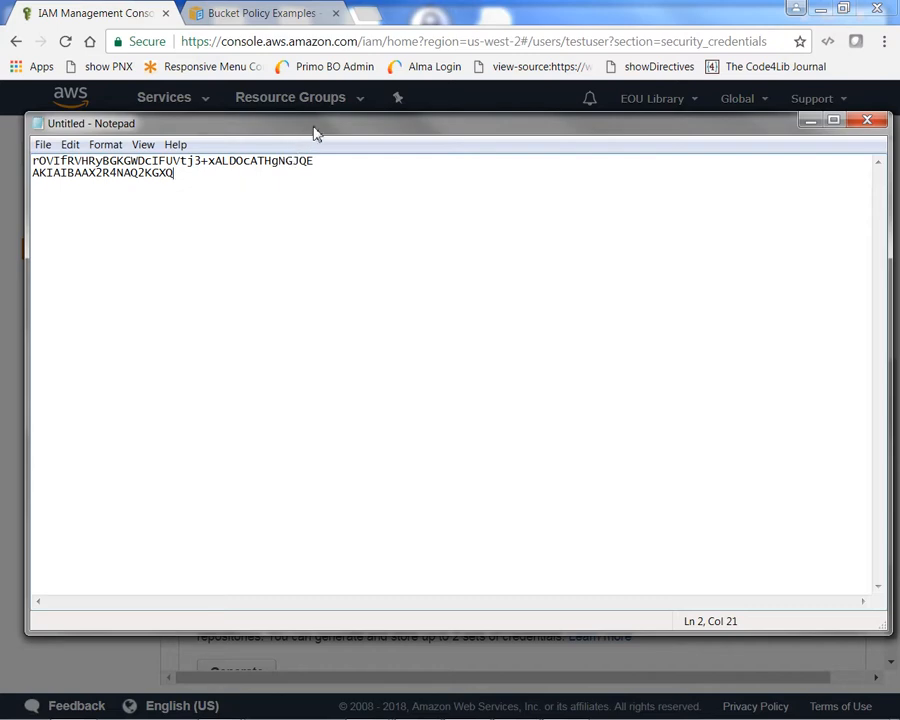
left_click_drag(313, 133, 0, 121)
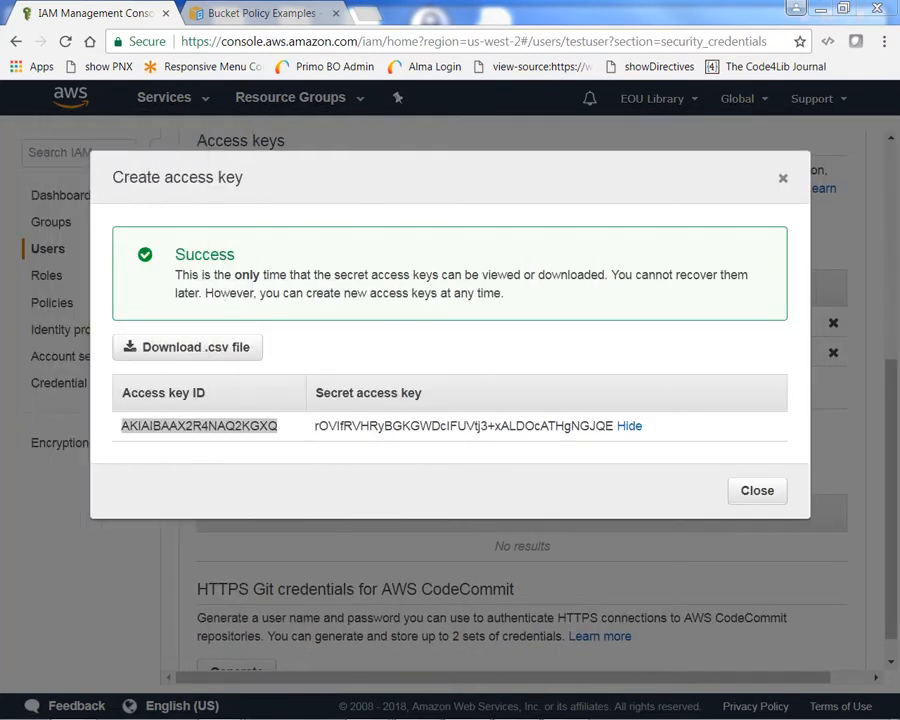
left_click(755, 492)
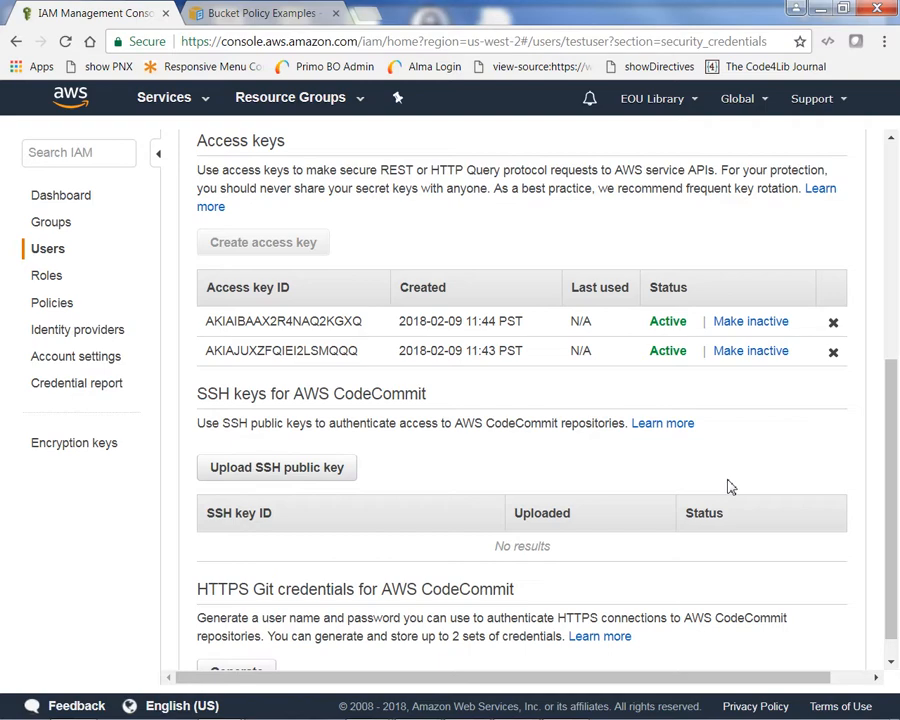
In PuTTY, change to /var/www/html/application/config and list all its files with ls -a.
left_click(820, 16)
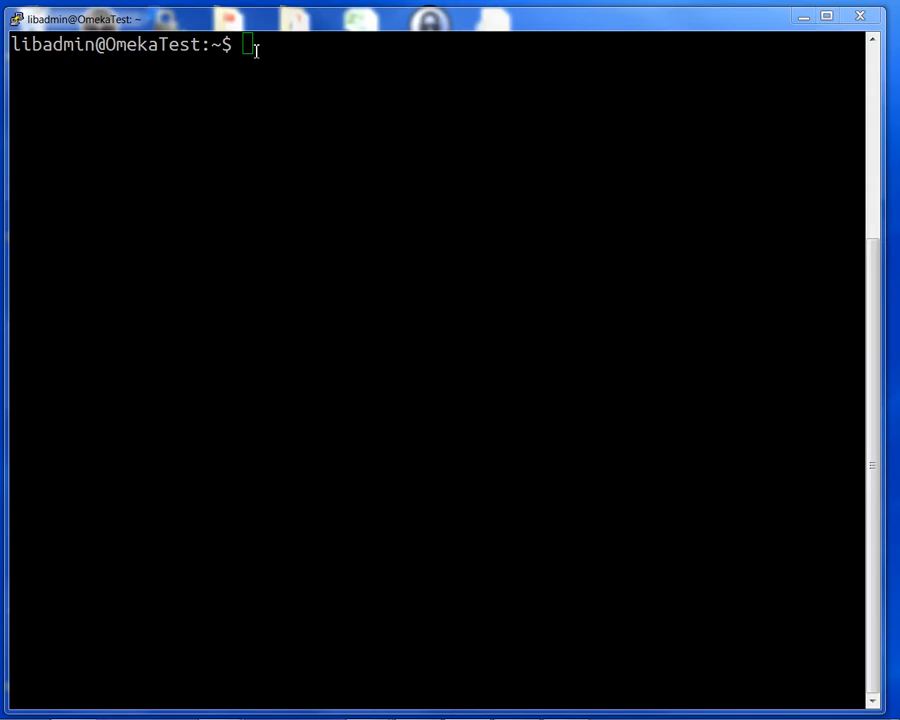
type("cd /c")
key("BackSpace")
key("BackSpace")
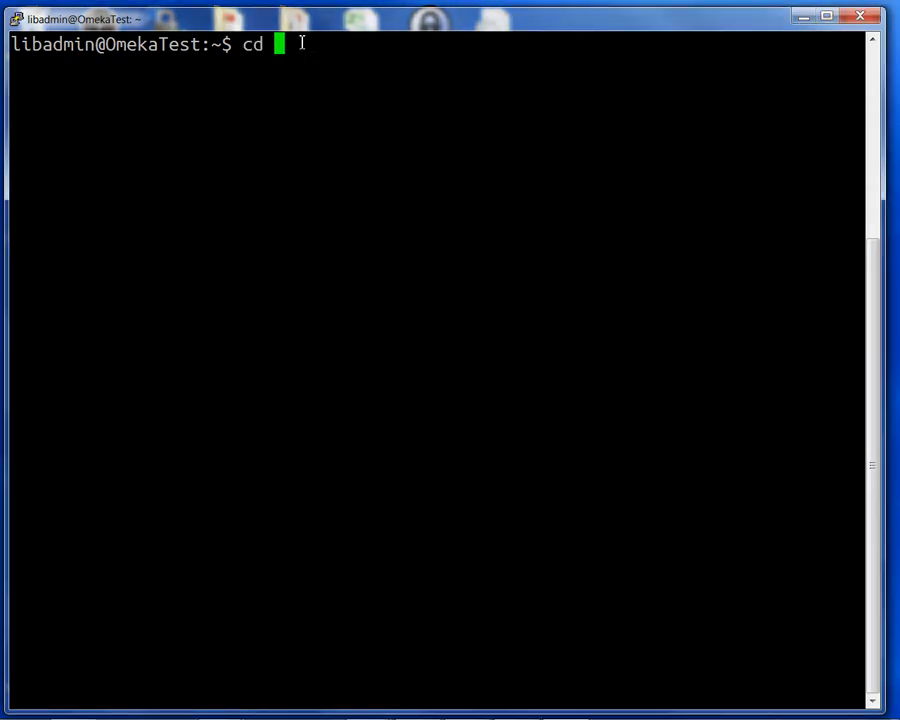
type("/v")
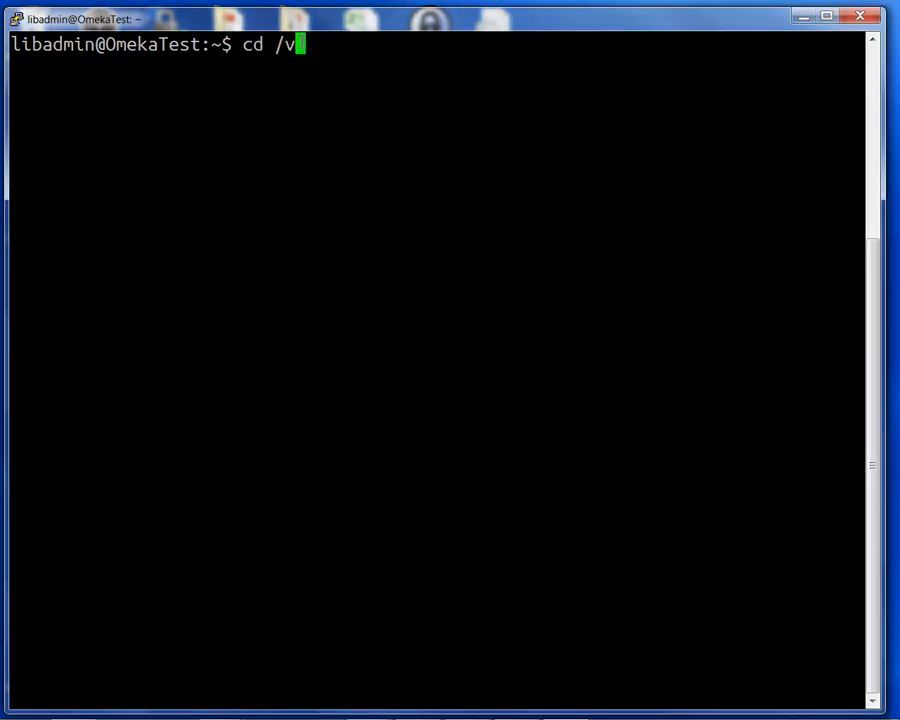
type("ar/www")
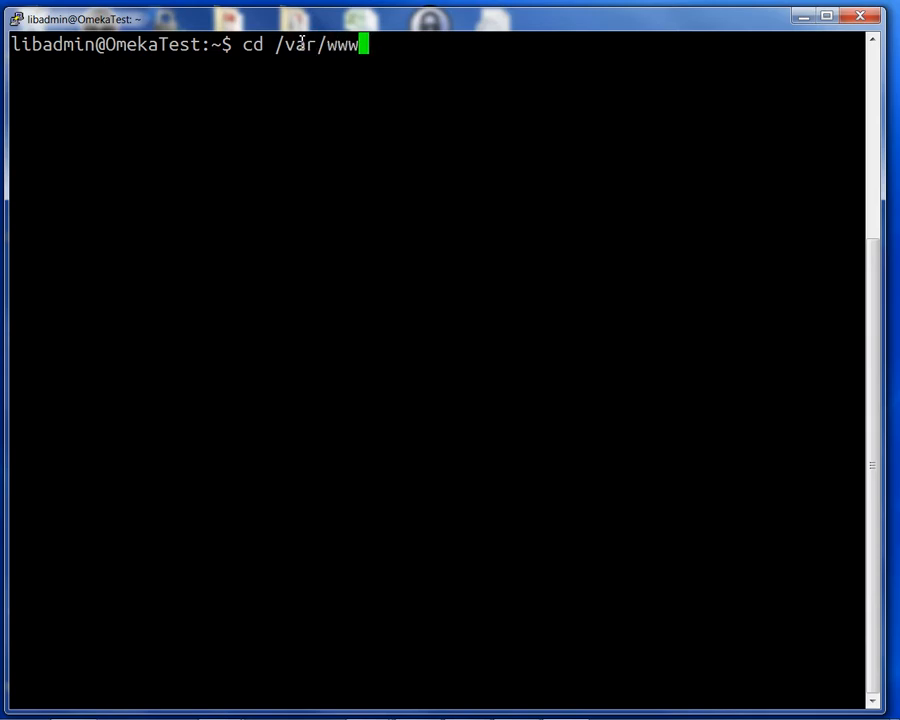
type("/ht")
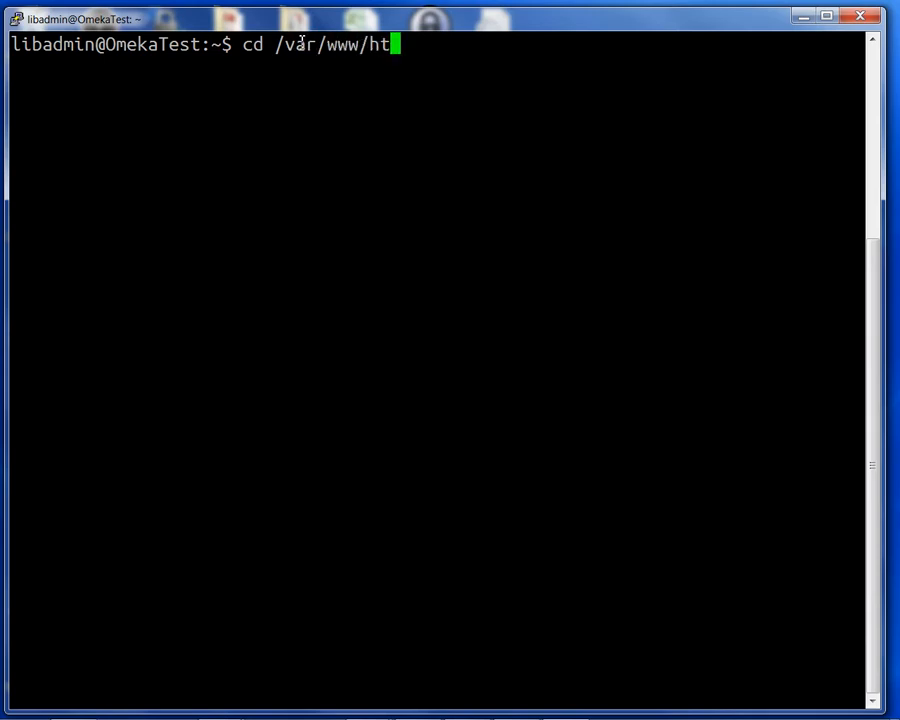
type("ml")
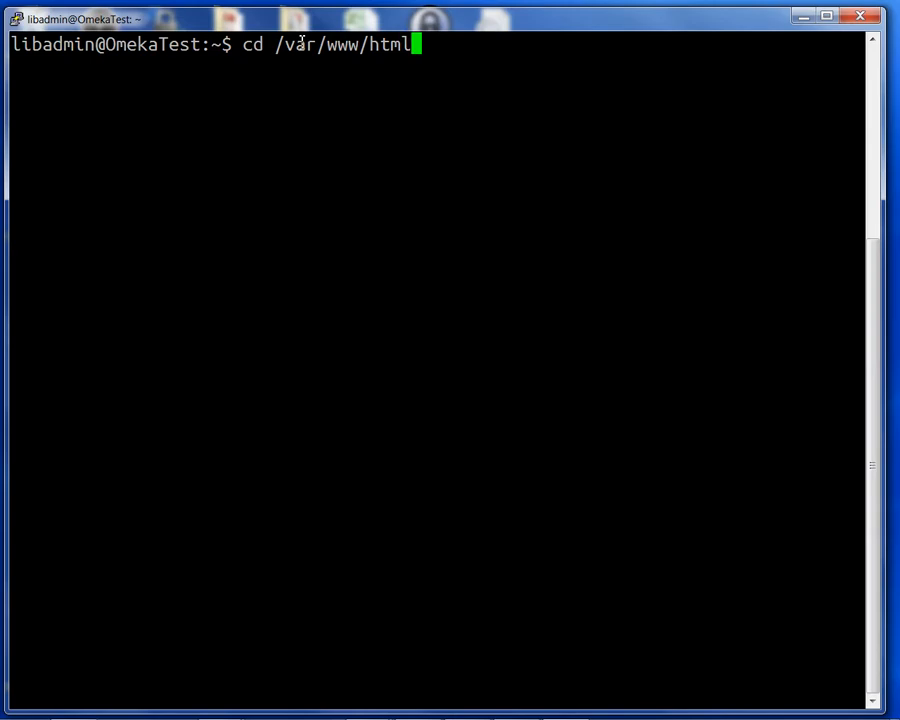
type("/ap")
key("Tab")
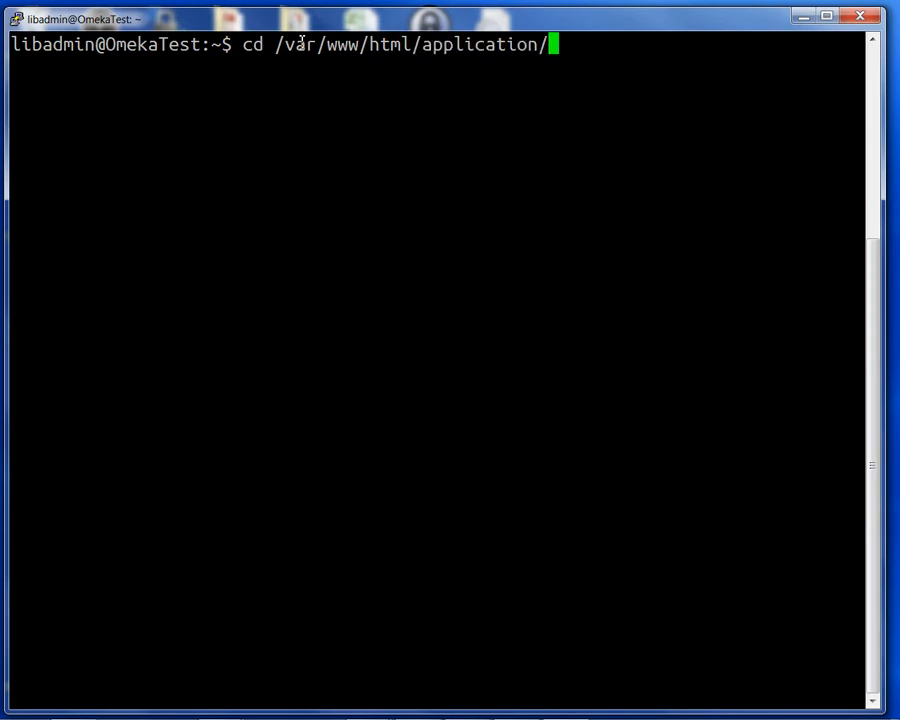
type("con")
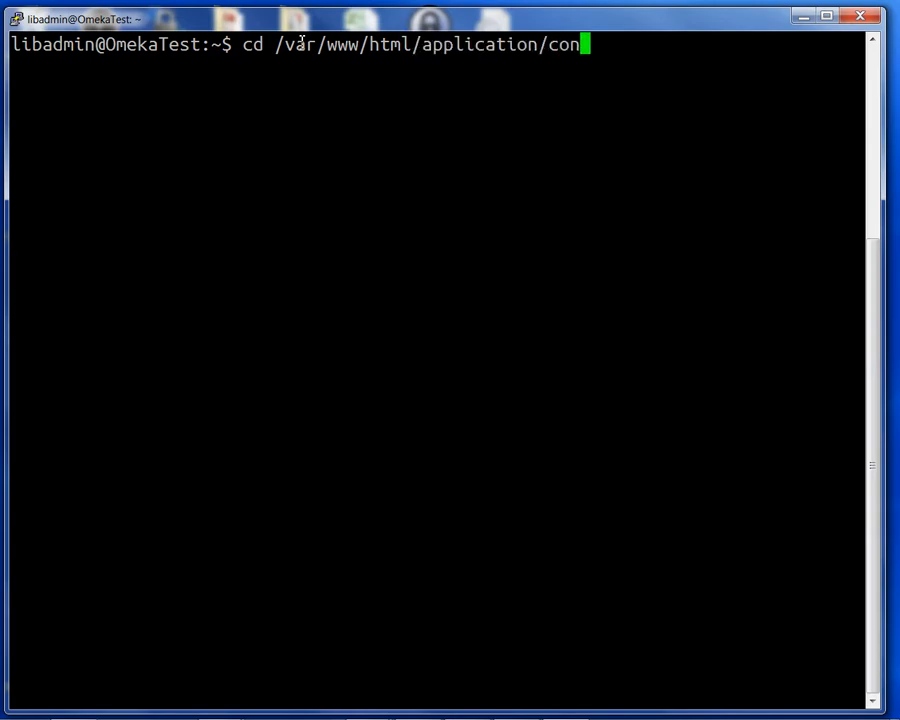
type("f")
key("Tab")
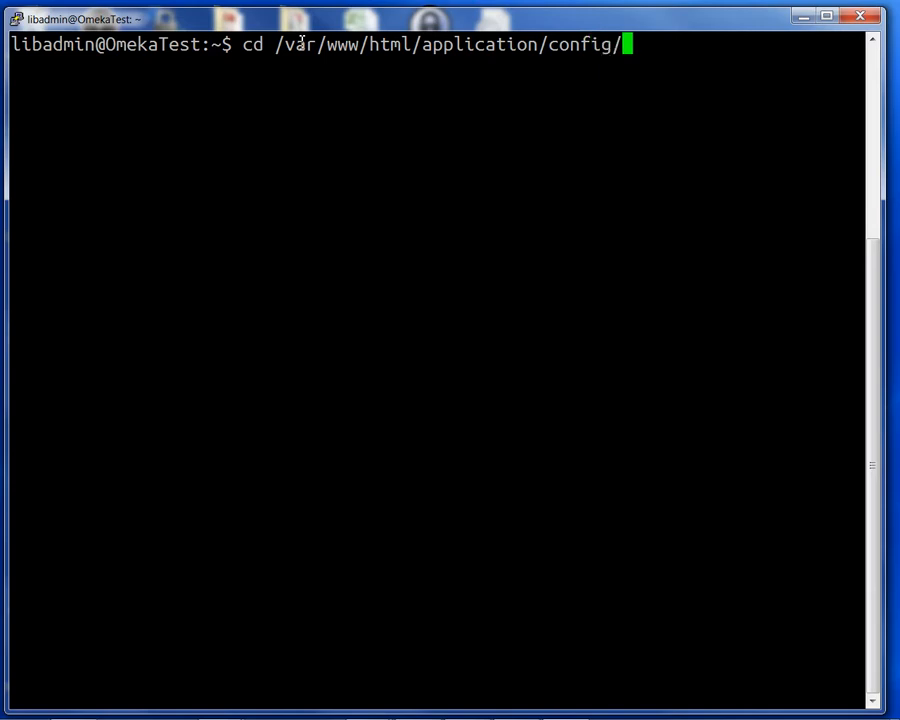
key("Return")
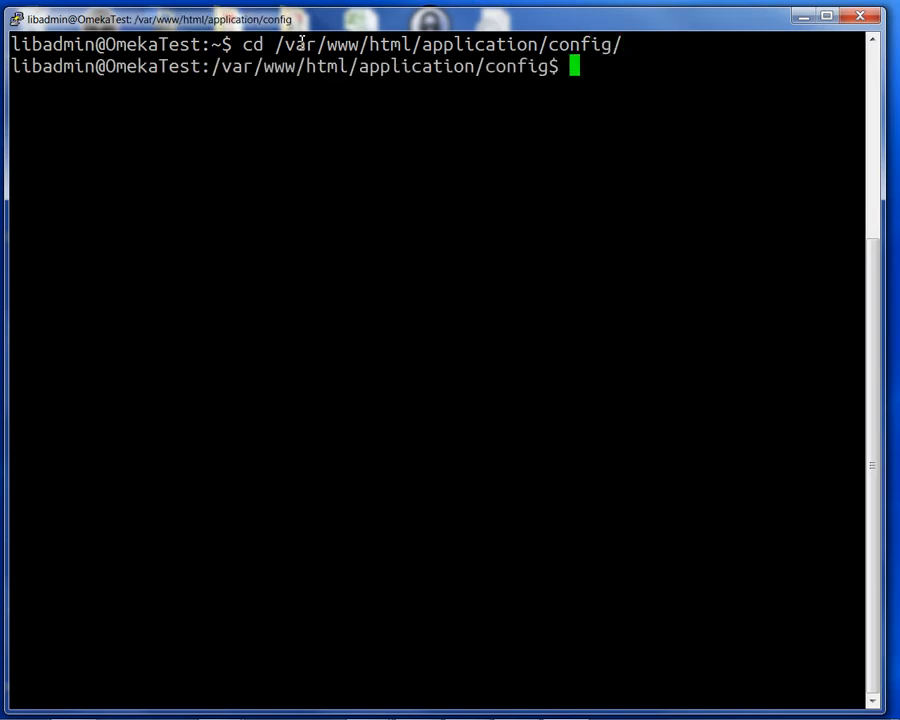
type("ls ")
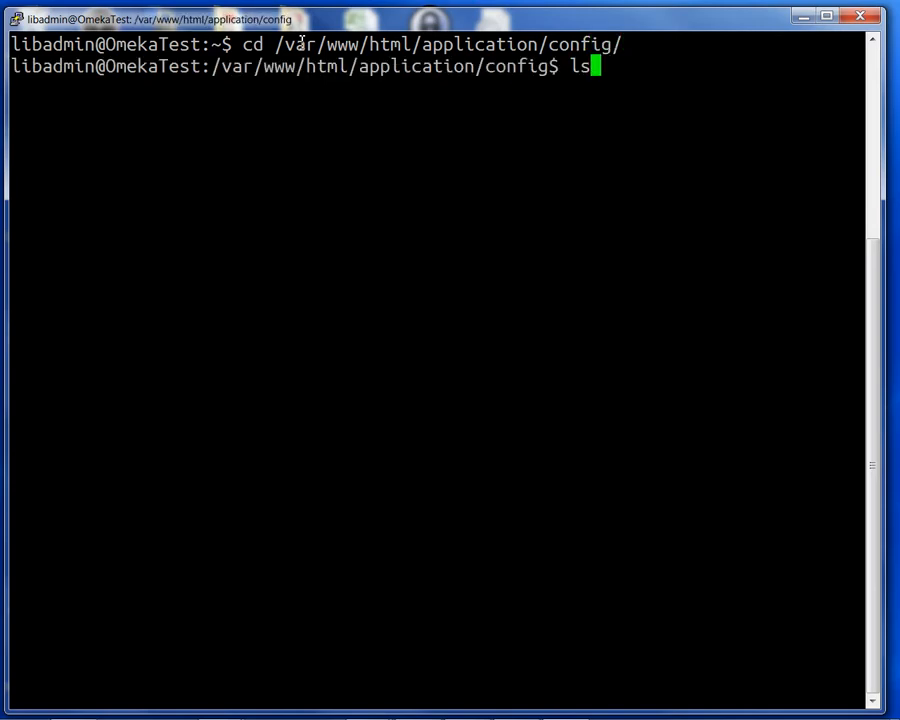
type("-a")
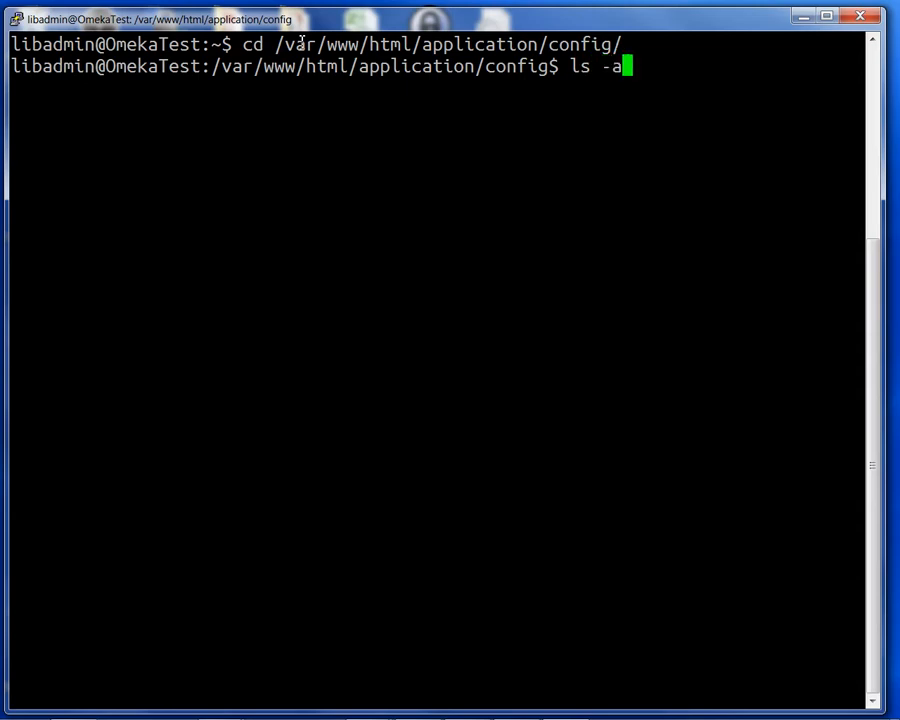
key("Return")
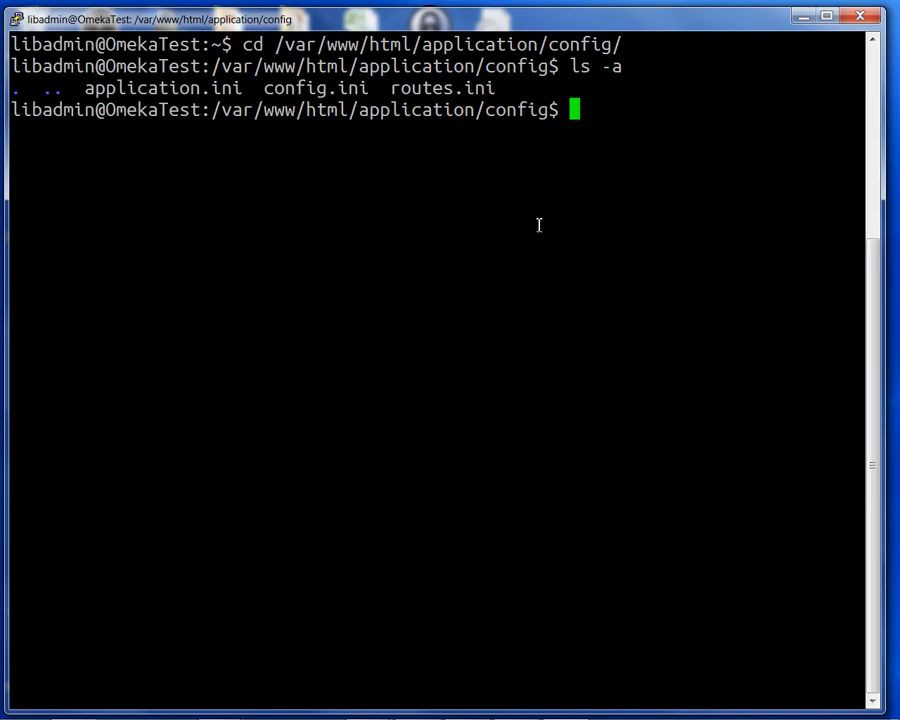
Open config.ini with sudo nano, entering the sudo password.
type("sudo")
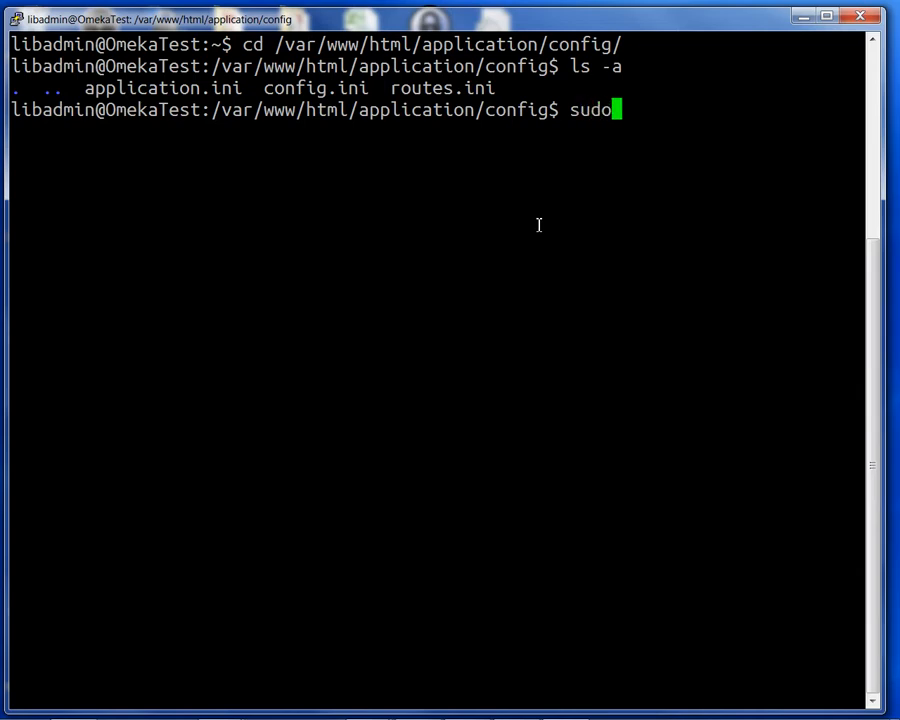
type(" nano ")
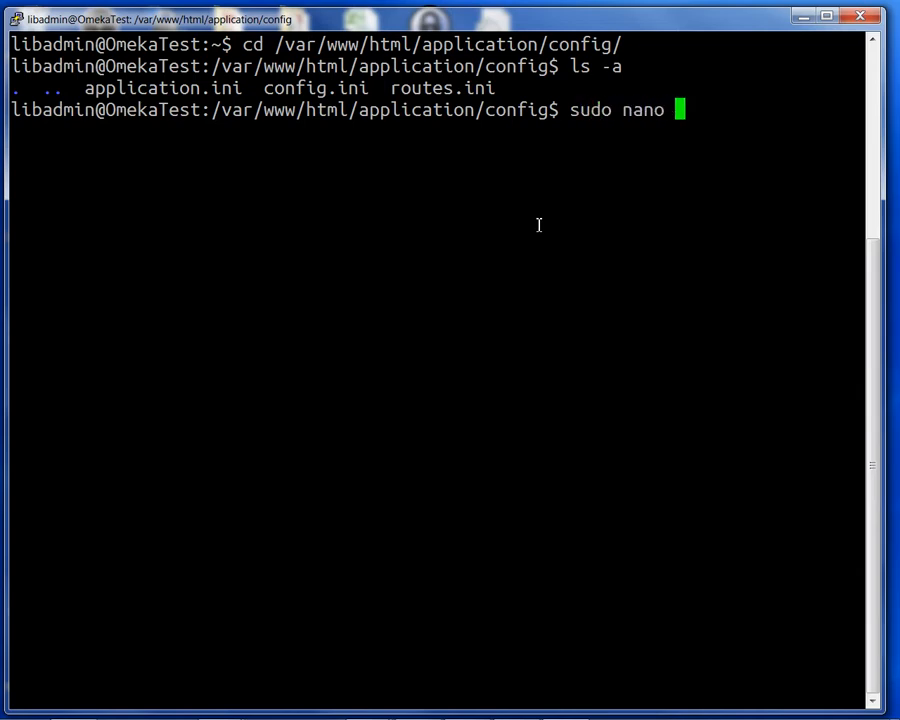
type("cong")
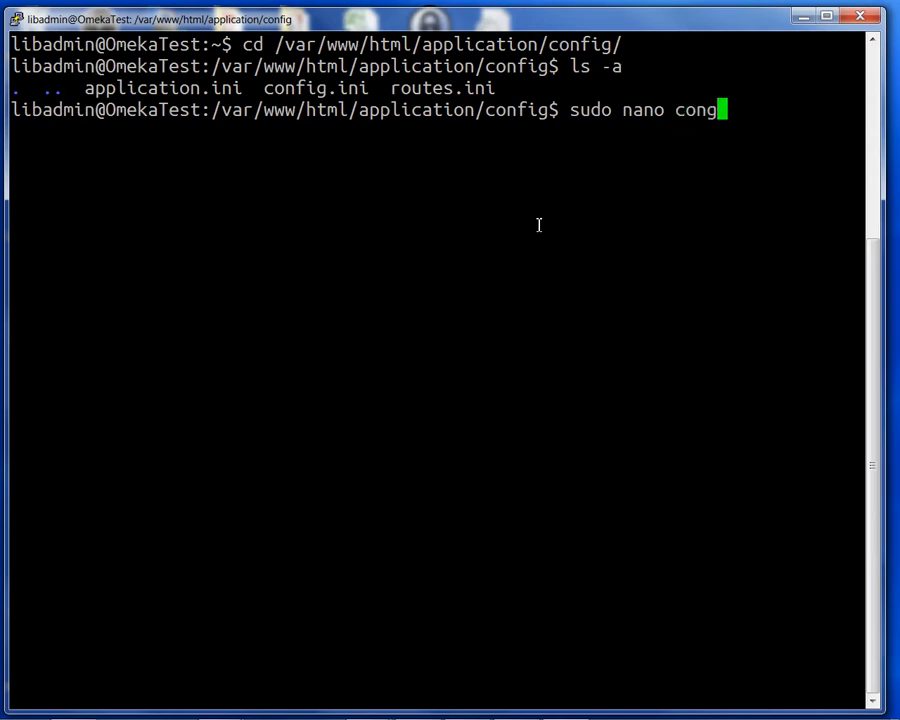
key("BackSpace")
key("Tab")
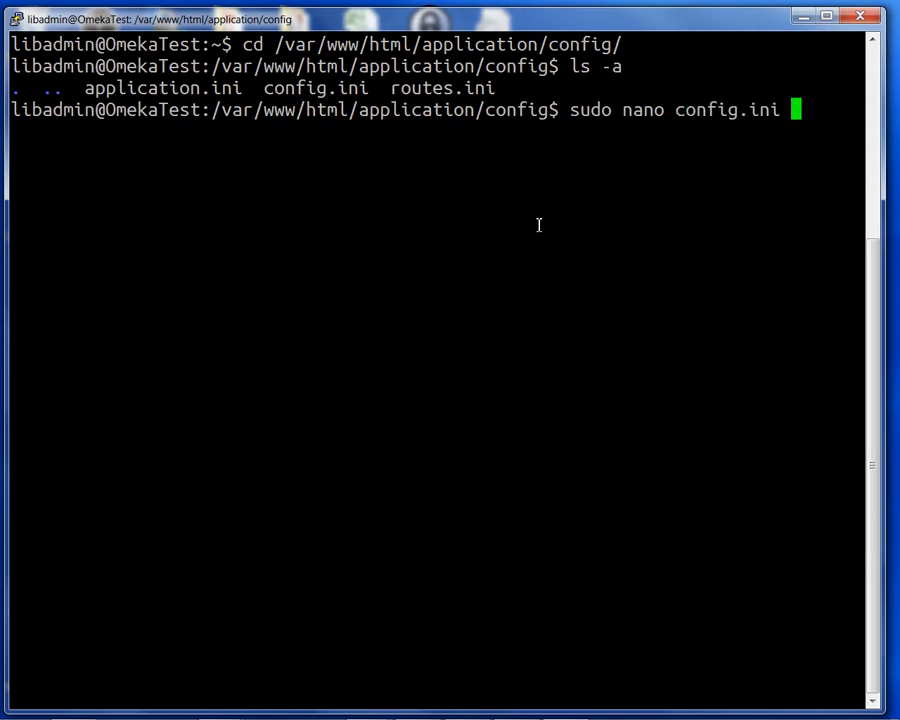
key("Return")
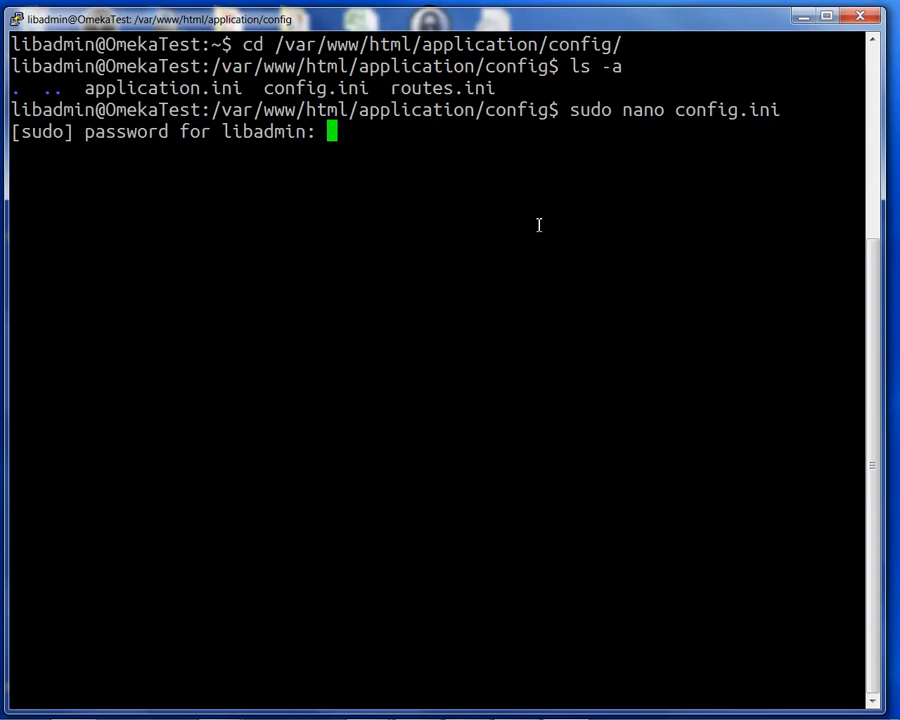
key("Return")
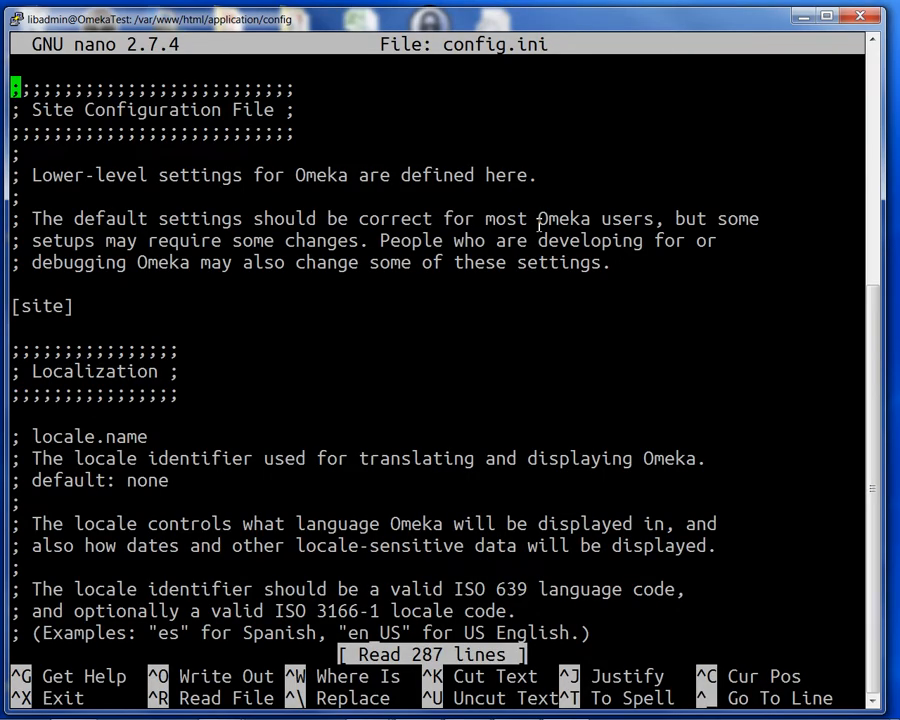
Move through config.ini to the 'Sample S3 cloud storage configuration' block.
key("Down")
key("Down")
key("Down")
key("Down")
key("Down")
key("Down")
key("Down")
key("Down")
key("Down")
key("Down")
key("Down")
key("Down")
key("Down")
key("Down")
key("Down")
key("Down")
key("Down")
key("Down")
key("Down")
key("Down")
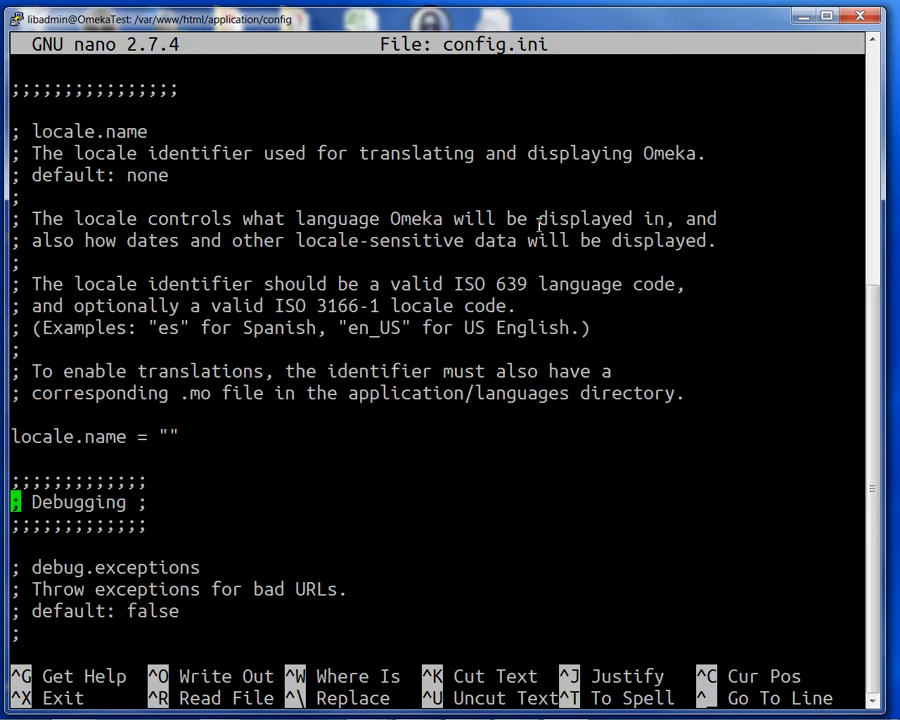
key("Down")
key("Down")
key("Down")
key("Down")
key("Down")
key("Down")
key("Down")
key("Down")
key("Down")
key("Down")
key("Down")
key("Down")
key("Down")
key("Down")
key("Down")
key("Down")
key("Down")
key("Down")
key("Down")
key("Down")
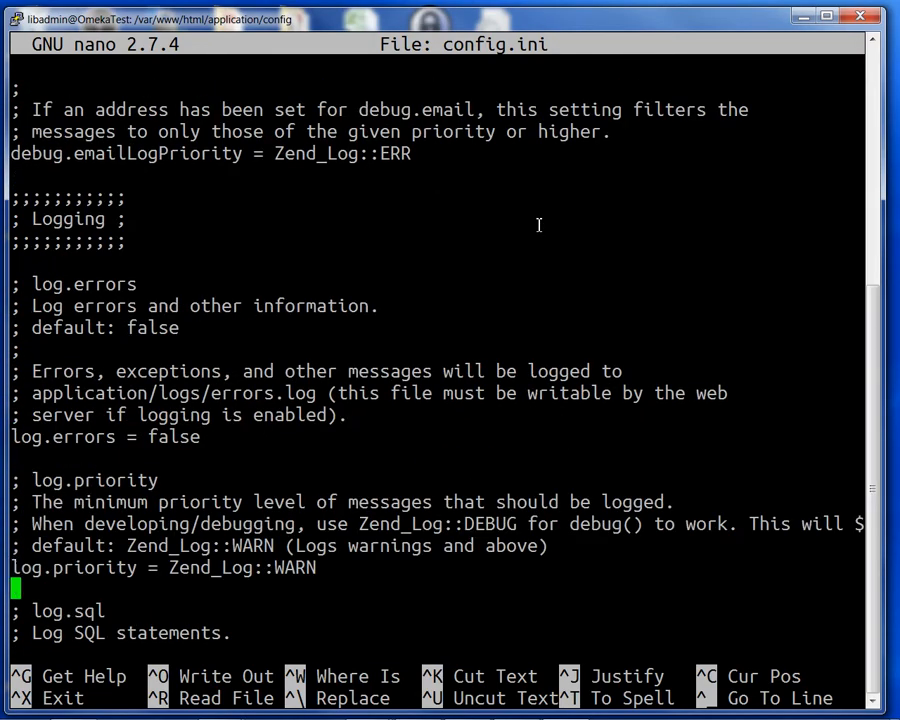
key("Down")
key("Down")
key("Down")
key("Down")
key("Down")
key("Down")
key("Down")
key("Down")
key("Down")
key("Down")
key("Down")
key("Down")
key("Down")
key("Down")
key("Down")
key("Down")
key("Down")
key("Down")
key("Down")
key("Down")
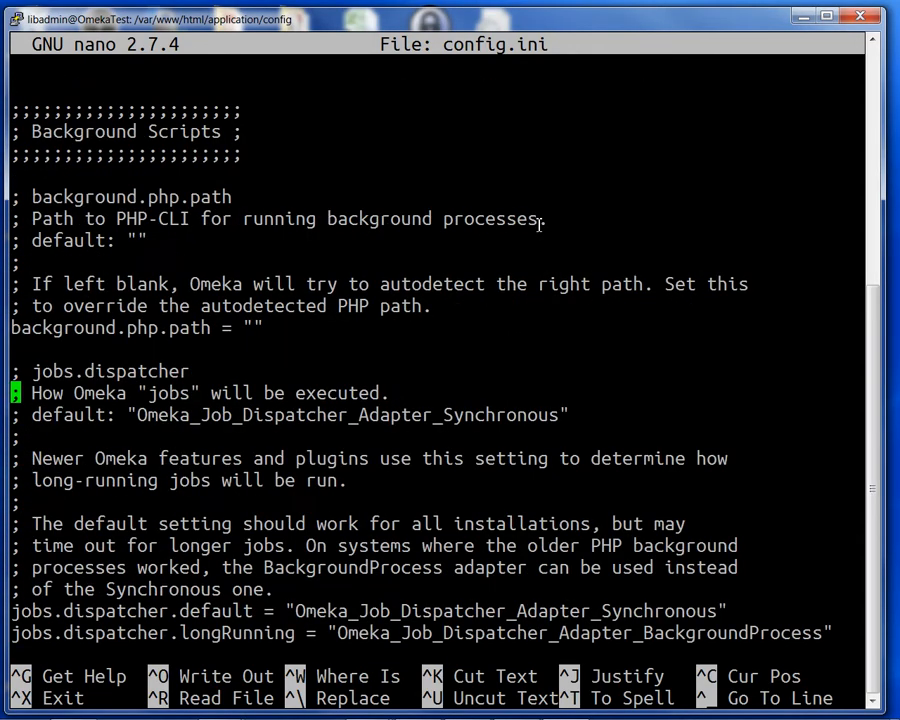
key("Down")
key("Down")
key("Down")
key("Down")
key("Down")
key("Down")
key("Down")
key("Down")
key("Down")
key("Down")
key("Down")
key("Down")
key("Down")
key("Down")
key("Down")
key("Down")
key("Down")
key("Down")
key("Down")
key("Down")
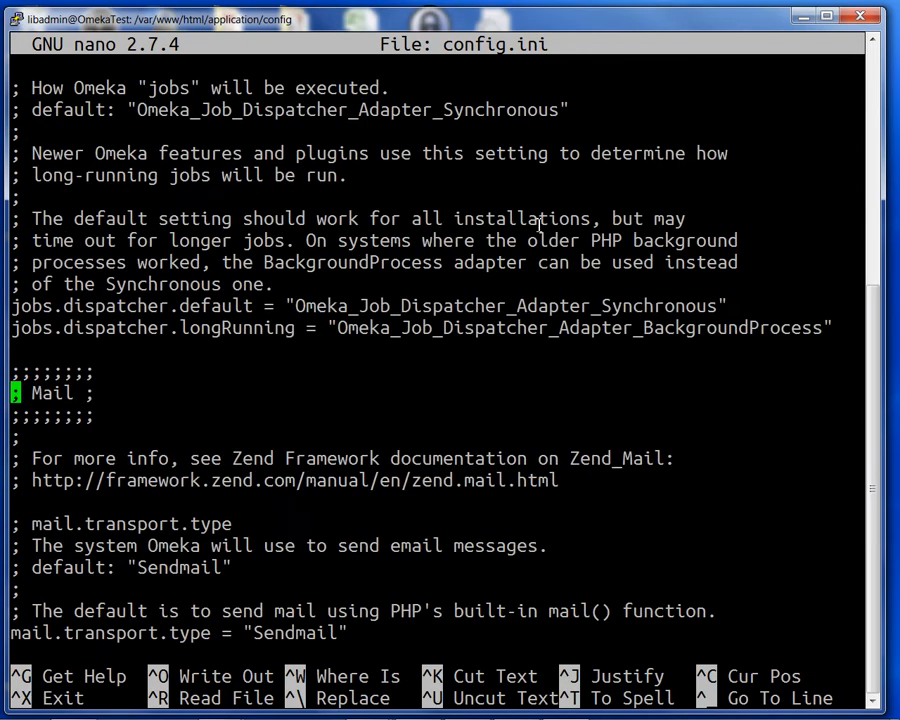
key("Down")
key("Down")
key("Down")
key("Down")
key("Down")
key("Down")
key("Down")
key("Down")
key("Down")
key("Down")
key("Down")
key("Down")
key("Down")
key("Down")
key("Down")
key("Down")
key("Down")
key("Down")
key("Down")
key("Down")
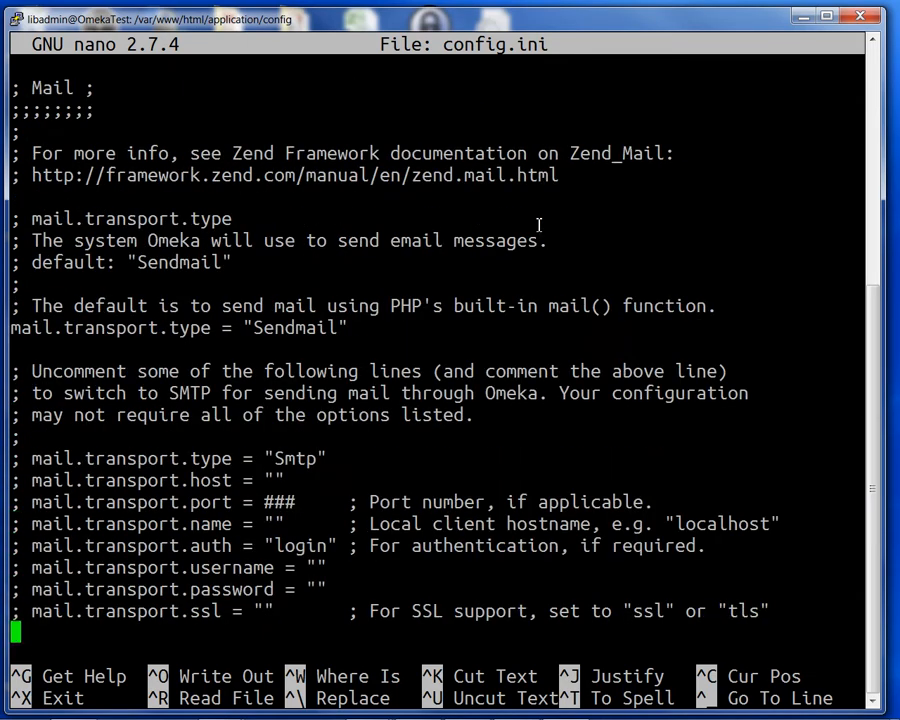
key("Up")
key("Up")
key("Up")
key("Up")
key("Up")
key("Up")
key("Up")
key("Up")
key("Up")
key("Up")
key("Up")
key("Up")
key("Up")
key("Up")
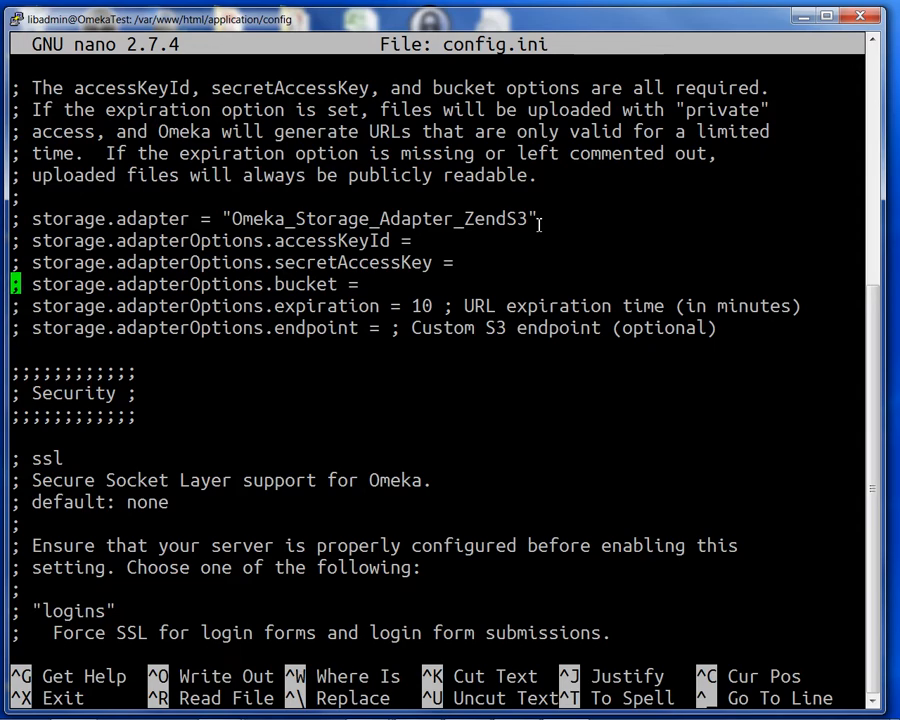
key("Up")
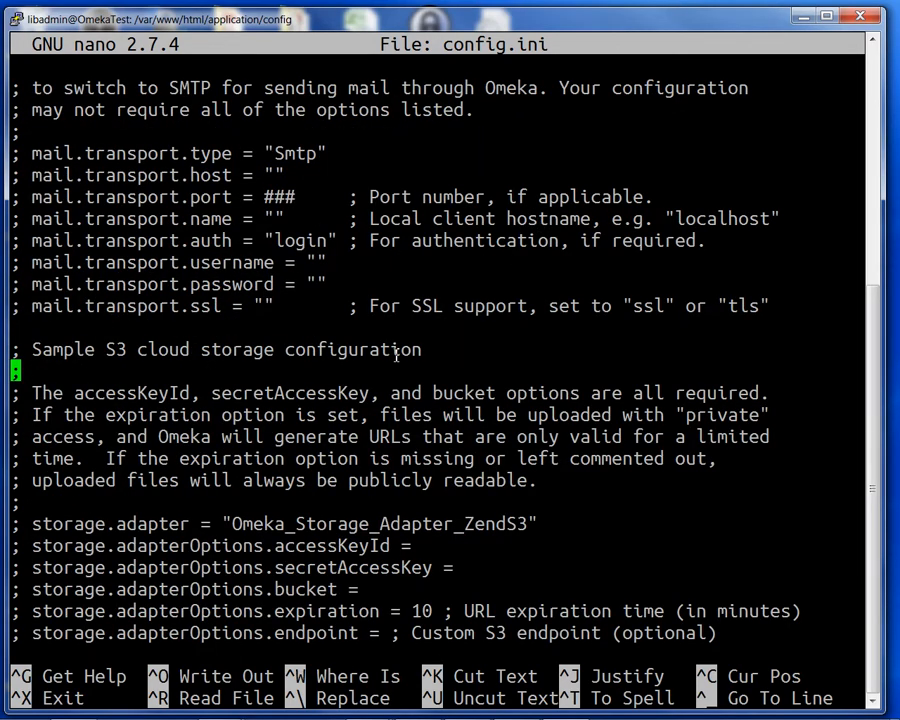
Delete the '; ' comment markers from the storage.adapter and accessKeyId lines.
left_click_drag(17, 348, 238, 501)
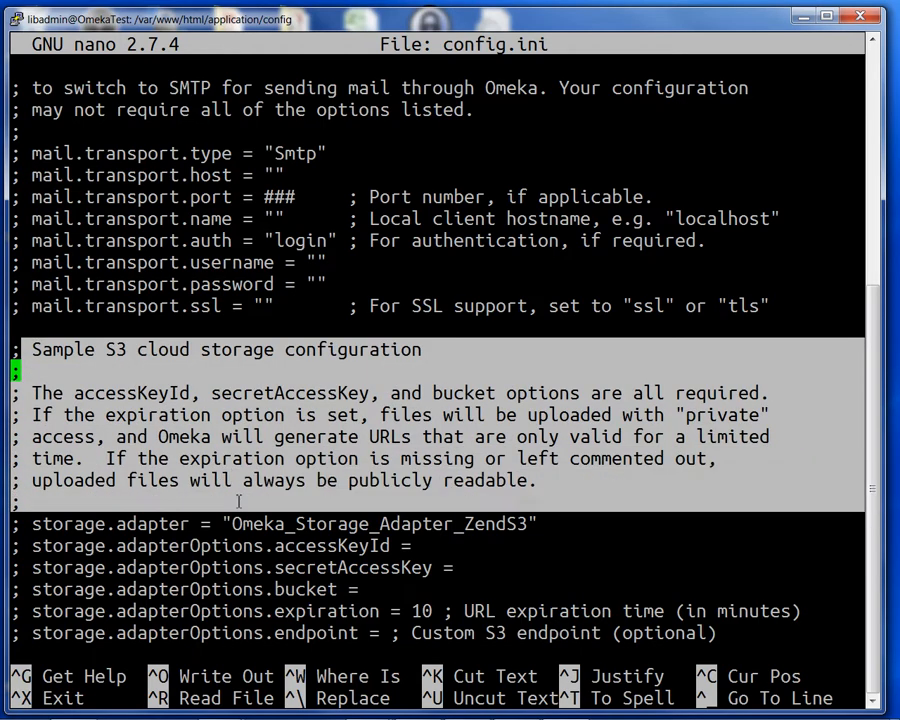
left_click(270, 468)
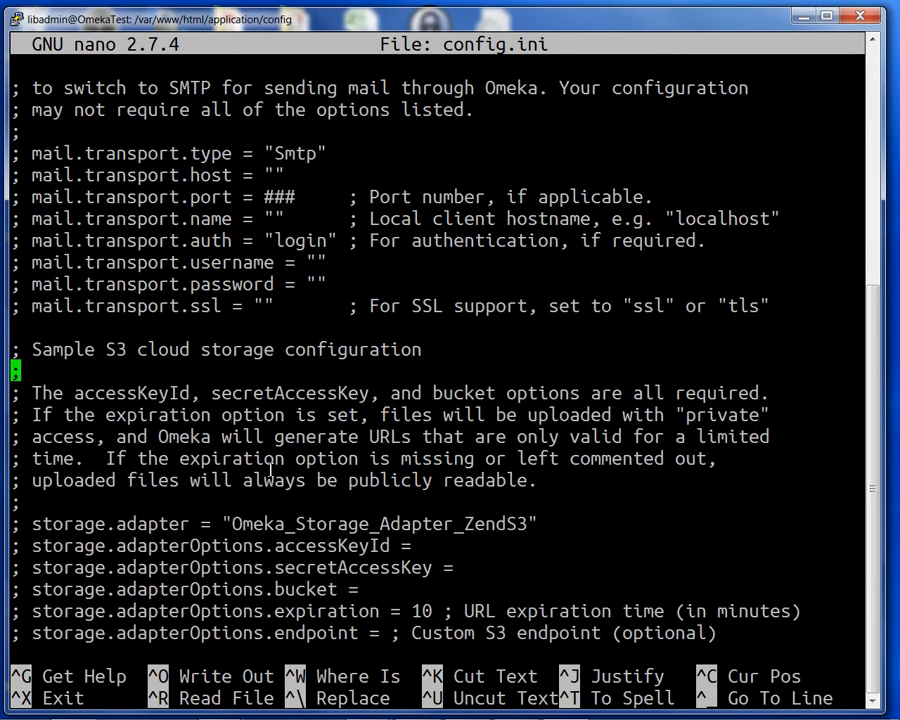
key("Down")
key("Down")
key("Down")
key("Down")
key("Down")
key("Down")
key("Down")
key("Right")
key("Right")
key("BackSpace")
key("BackSpace")
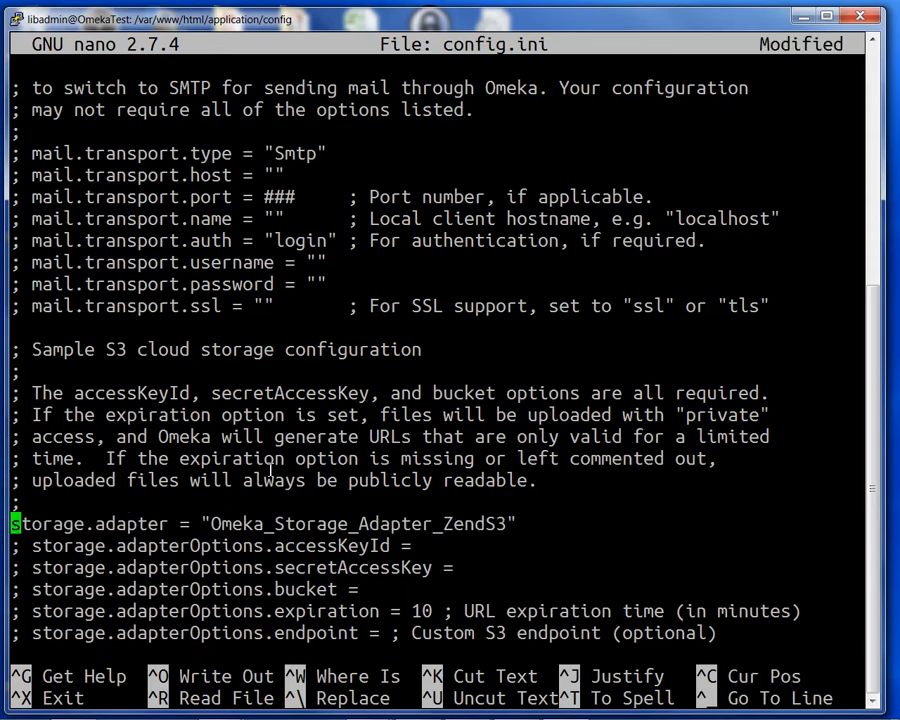
key("Down")
key("Right")
key("Right")
key("BackSpace")
key("BackSpace")
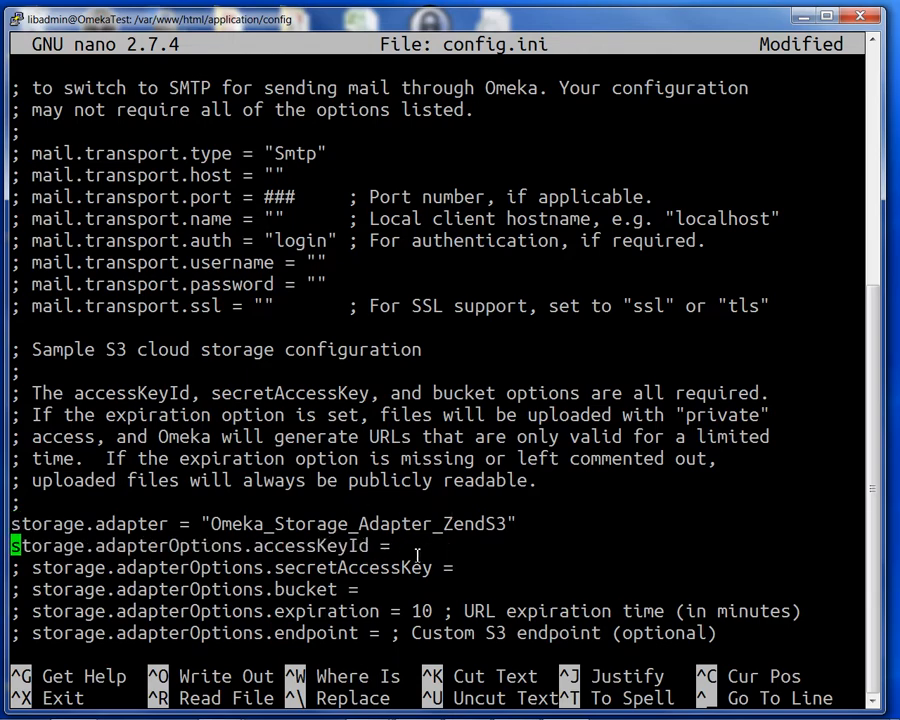
key("Right")
key("Right")
key("Right")
key("Right")
key("Right")
key("Right")
key("Right")
key("Right")
key("Right")
key("Right")
key("Right")
key("Right")
key("Right")
key("Right")
key("Right")
key("Right")
key("Right")
key("Right")
key("Right")
key("Right")
key("Right")
key("Right")
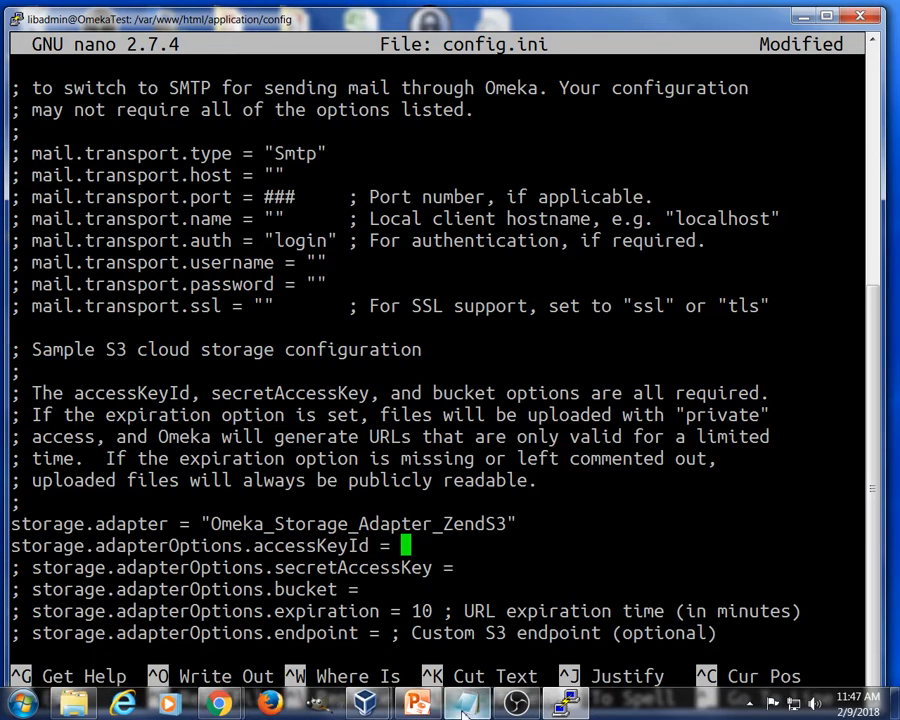
Copy the access key ID from the Notepad note.
left_click(463, 711)
left_click_drag(0, 187, 526, 171)
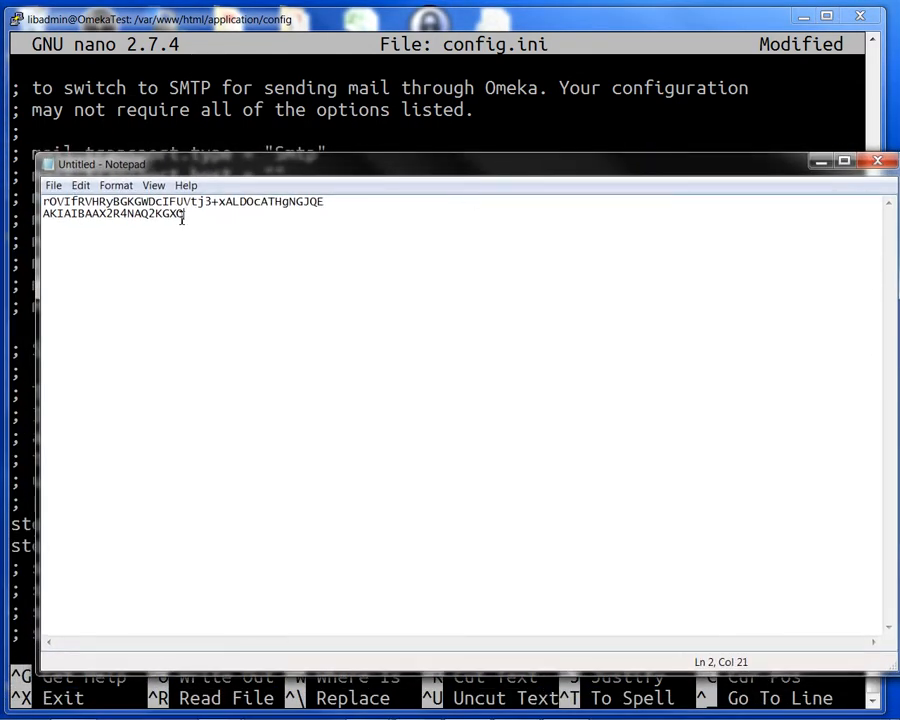
left_click_drag(184, 215, 44, 218)
right_click(50, 214)
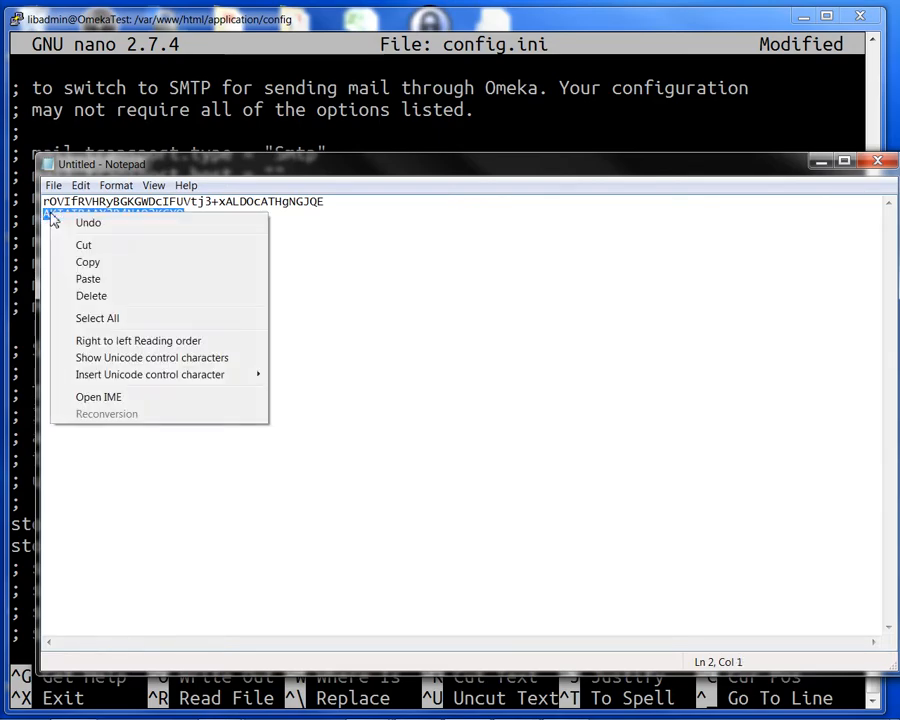
left_click(98, 261)
Paste the access key ID after 'accessKeyId =' in config.ini.
left_click_drag(322, 169, 0, 165)
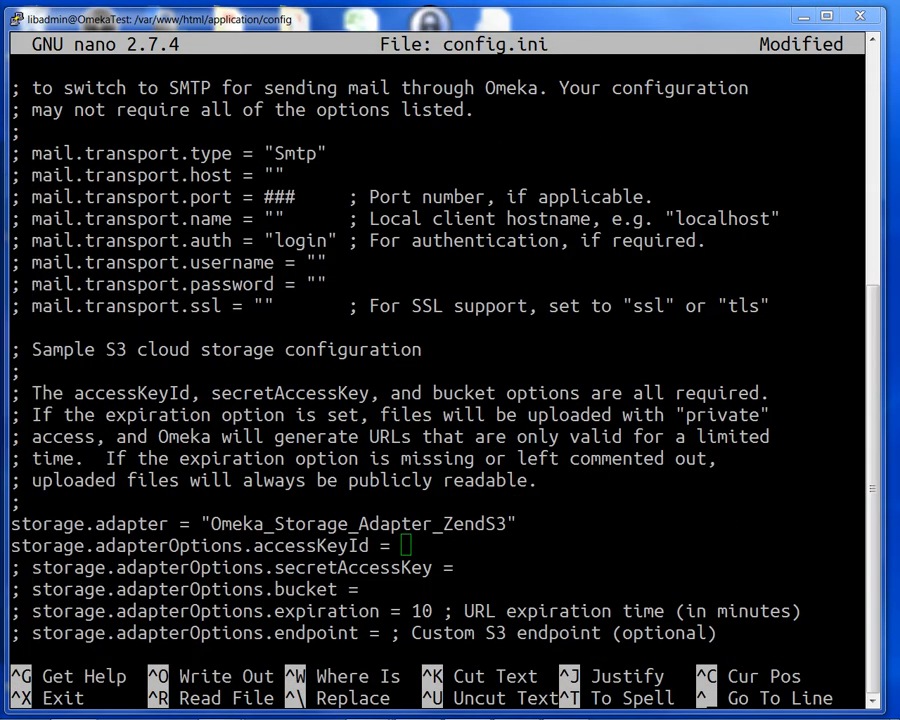
right_click(409, 545)
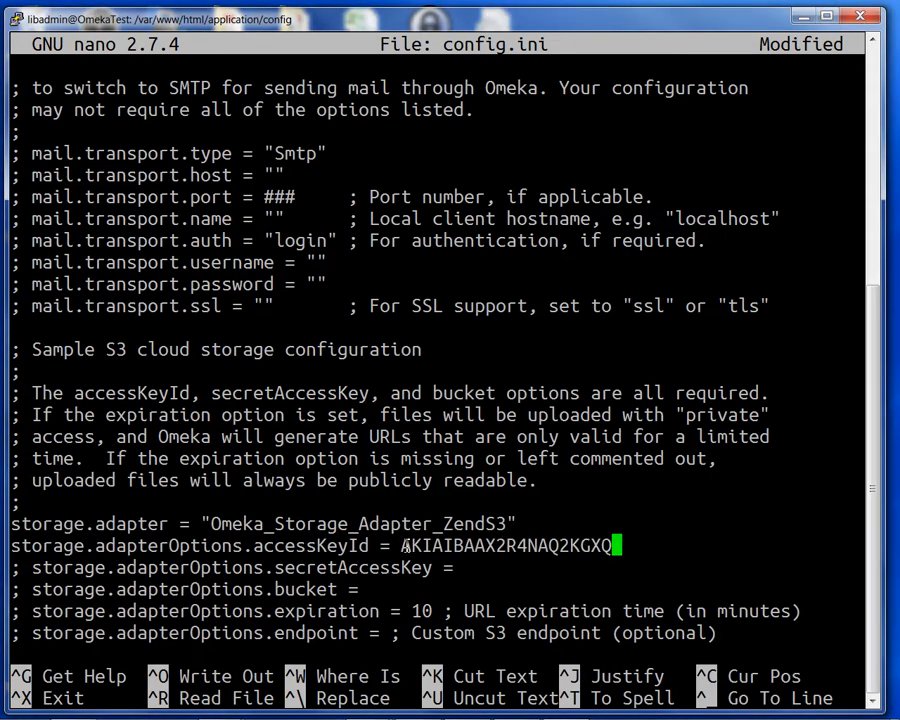
key("Down")
key("alt+Tab")
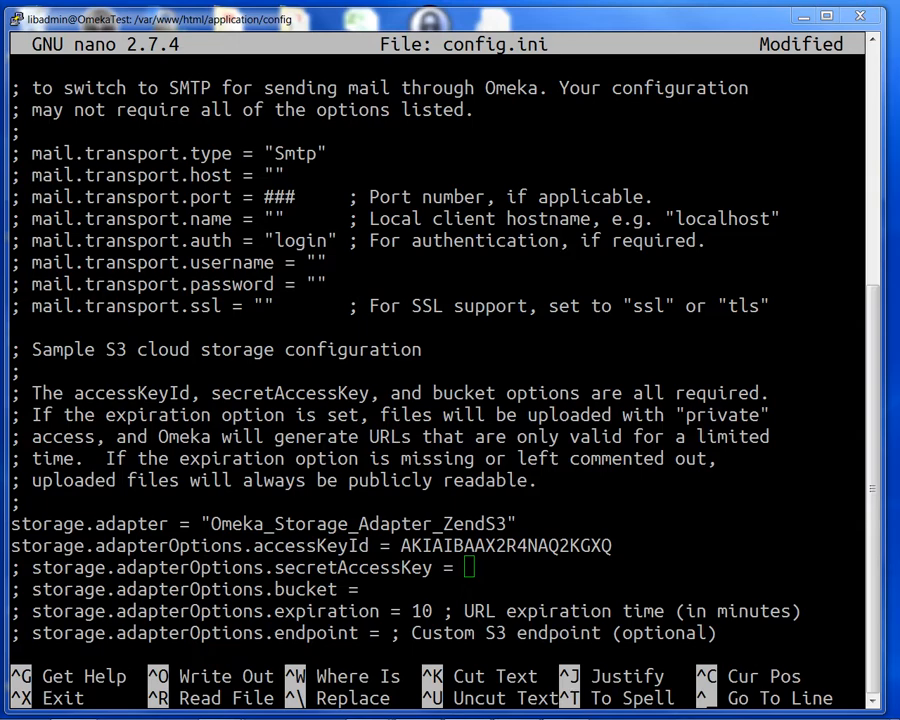
Paste the secret access key after secretAccessKey and uncomment that line.
right_click(463, 566)
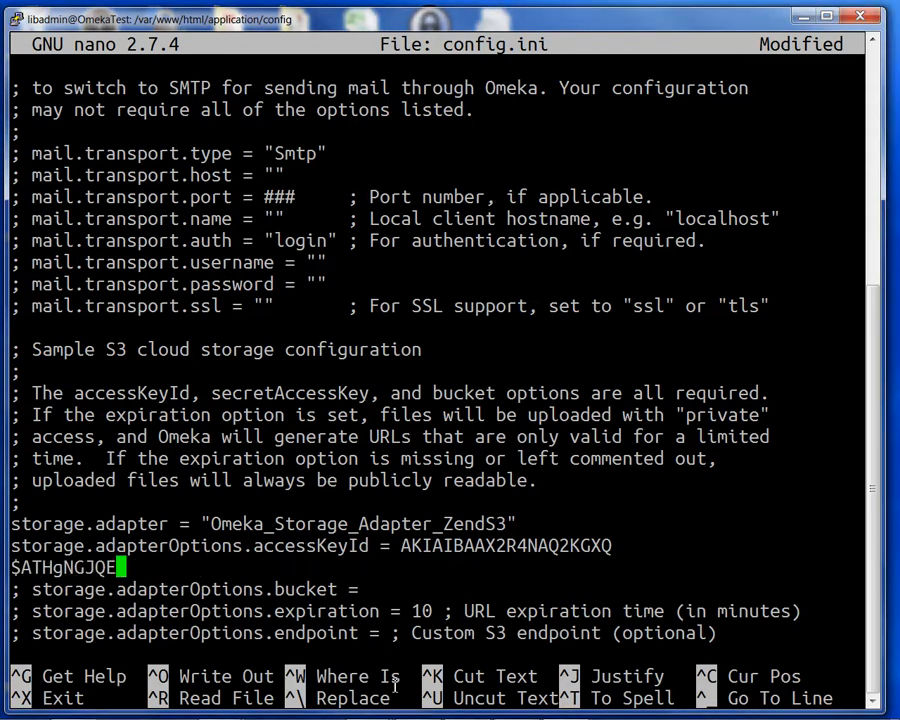
key("Left")
key("Left")
key("Left")
key("Left")
key("Left")
key("Left")
key("Left")
key("Left")
key("Left")
key("Left")
key("Left")
key("Left")
key("Left")
key("Left")
key("Left")
key("Left")
key("Left")
key("Left")
key("Left")
key("Left")
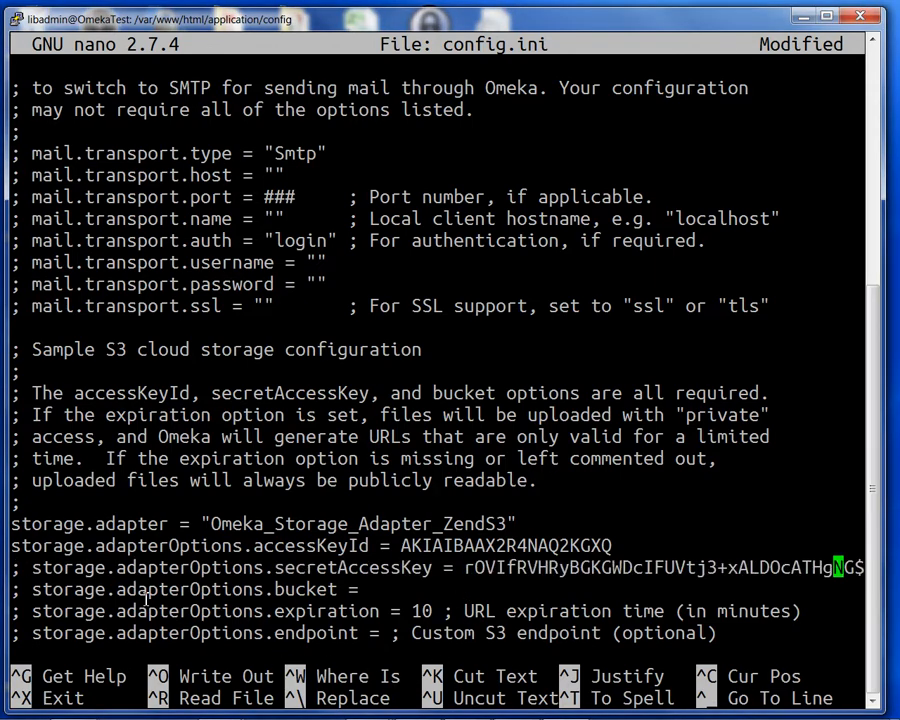
key("Left")
key("Left")
key("Left")
key("Left")
key("Left")
key("Left")
key("Left")
key("Left")
key("Left")
key("Left")
key("Left")
key("Left")
key("Left")
key("Left")
key("Left")
key("Left")
key("Left")
key("Left")
key("Left")
key("Left")
key("BackSpace")
key("BackSpace")
Uncomment the bucket, expiration and endpoint lines of the S3 block.
key("Down")
key("Down")
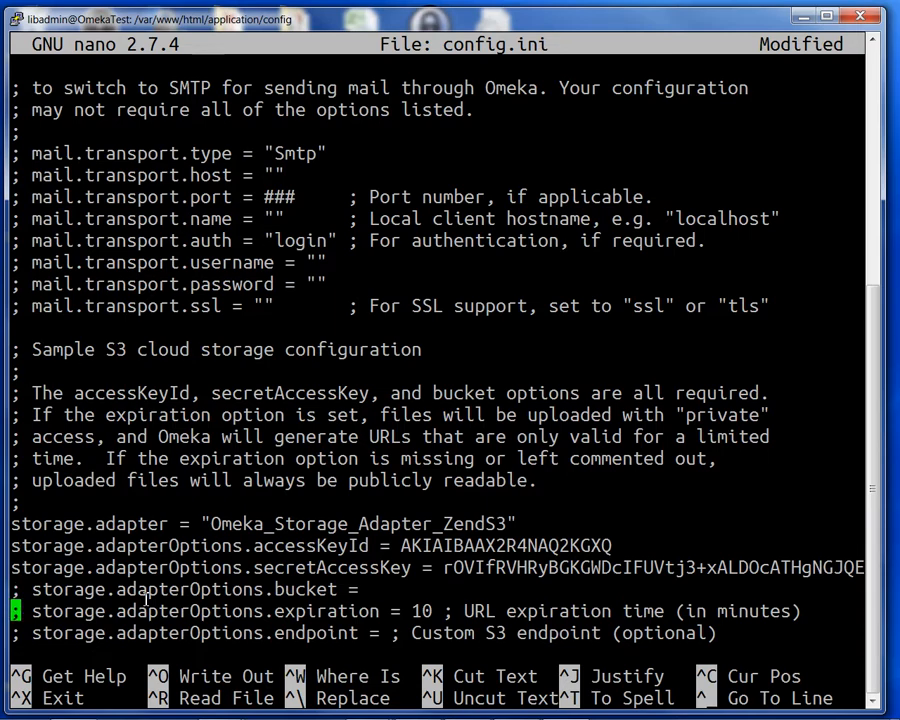
key("Up")
key("Right")
key("Right")
key("BackSpace")
key("BackSpace")
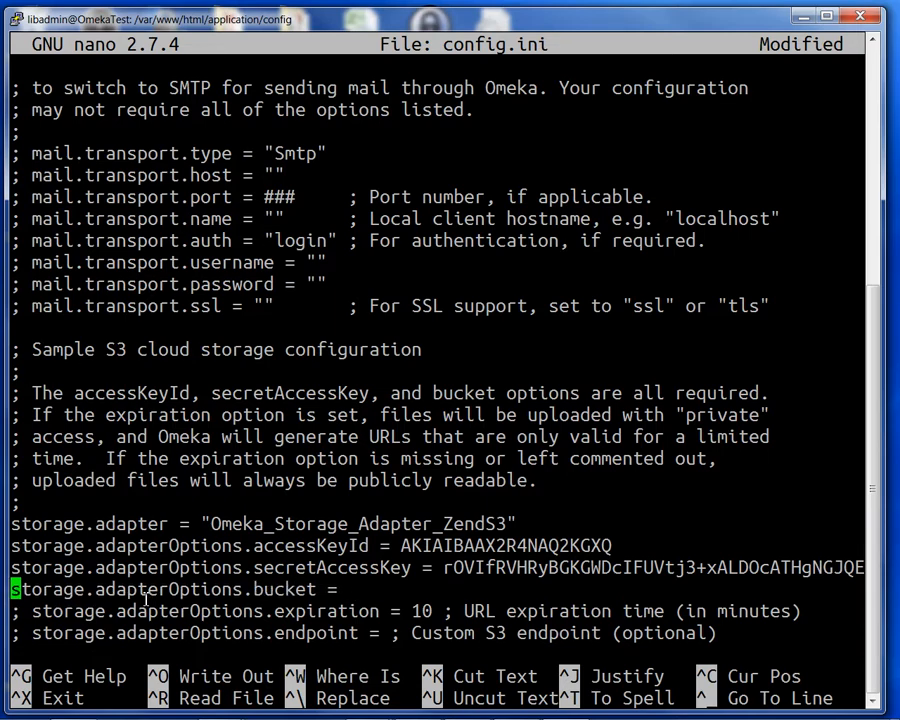
key("Down")
key("Right")
key("Delete")
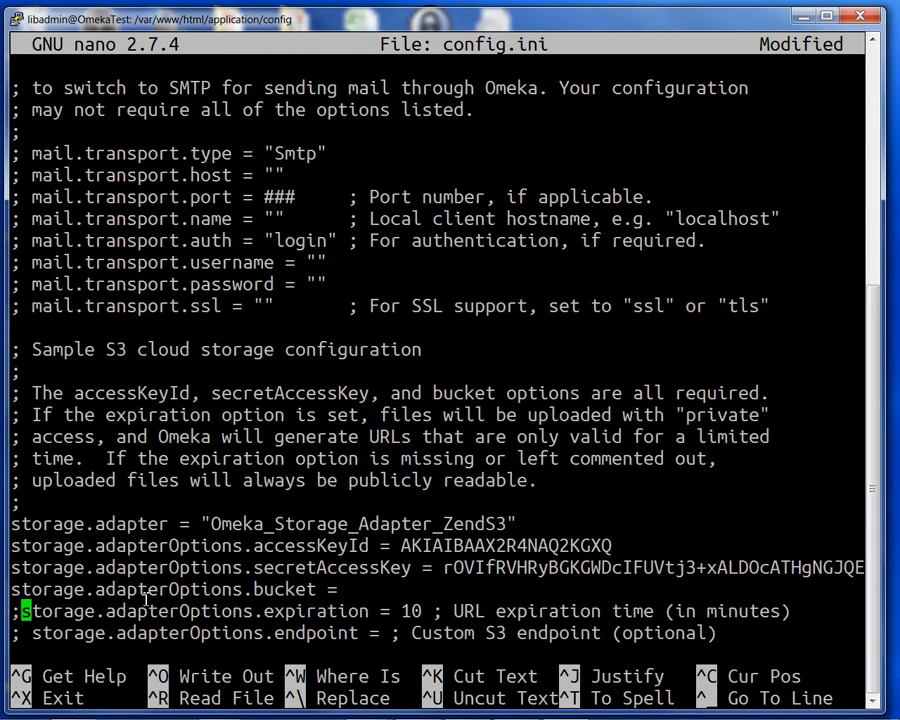
key("BackSpace")
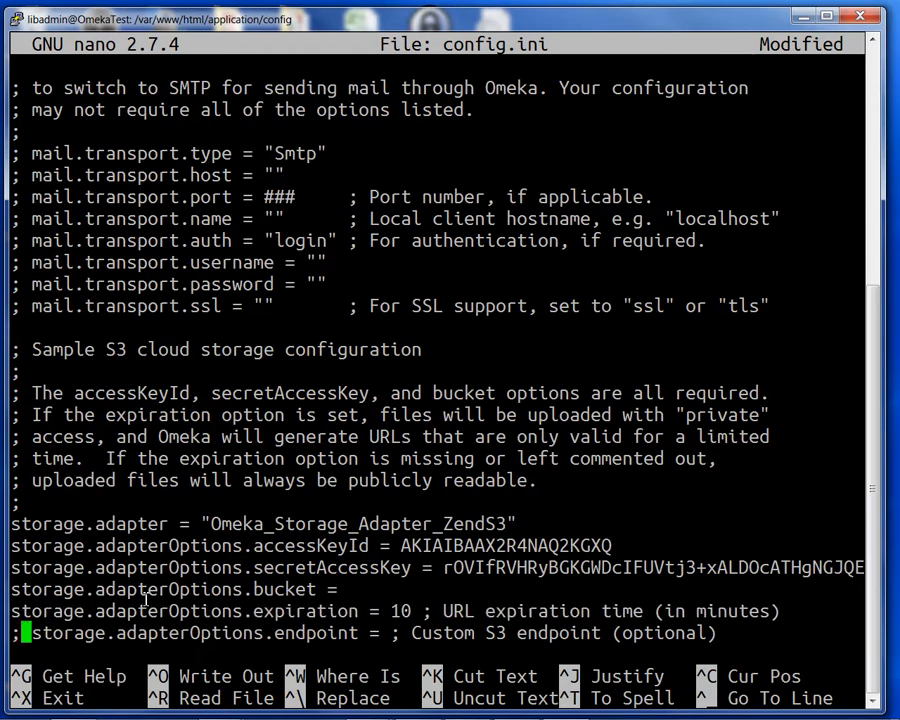
key("Delete")
key("Delete")
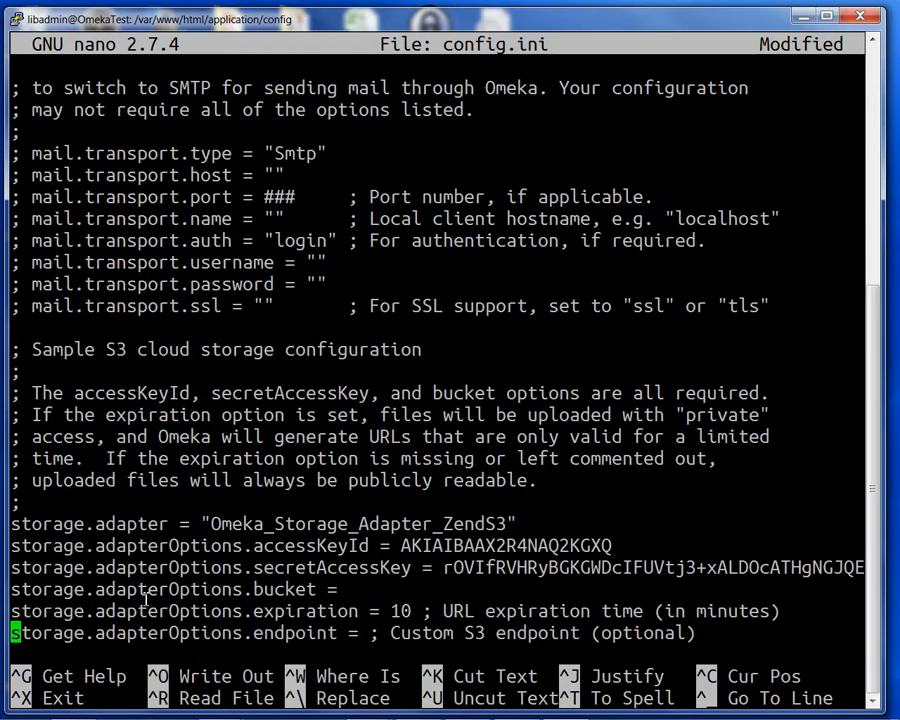
key("Up")
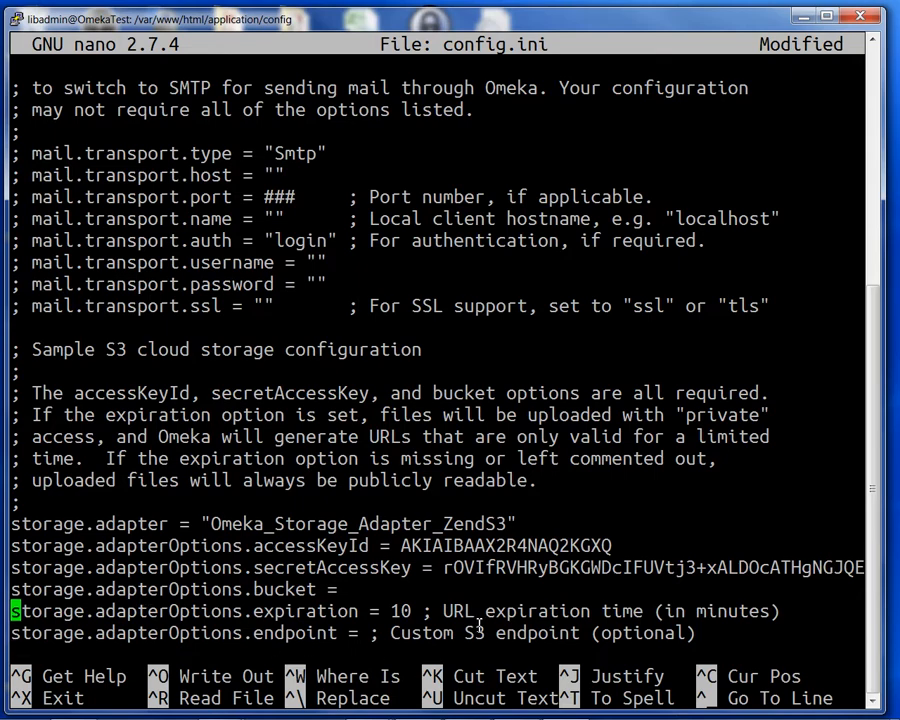
Enter omekarepotest as the bucket value in config.ini.
left_click_drag(488, 611, 172, 611)
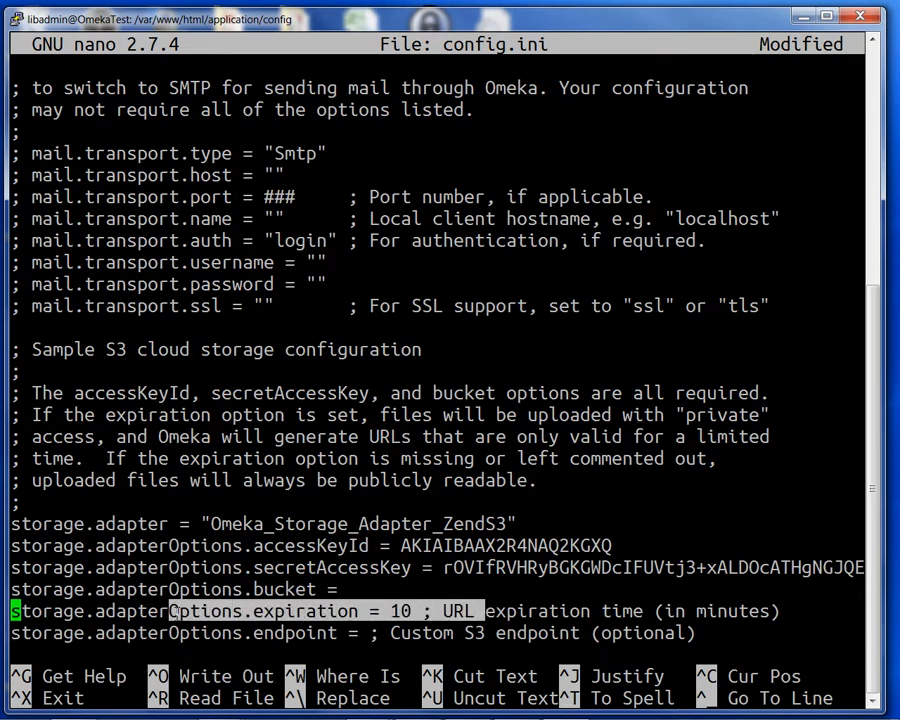
left_click(126, 638)
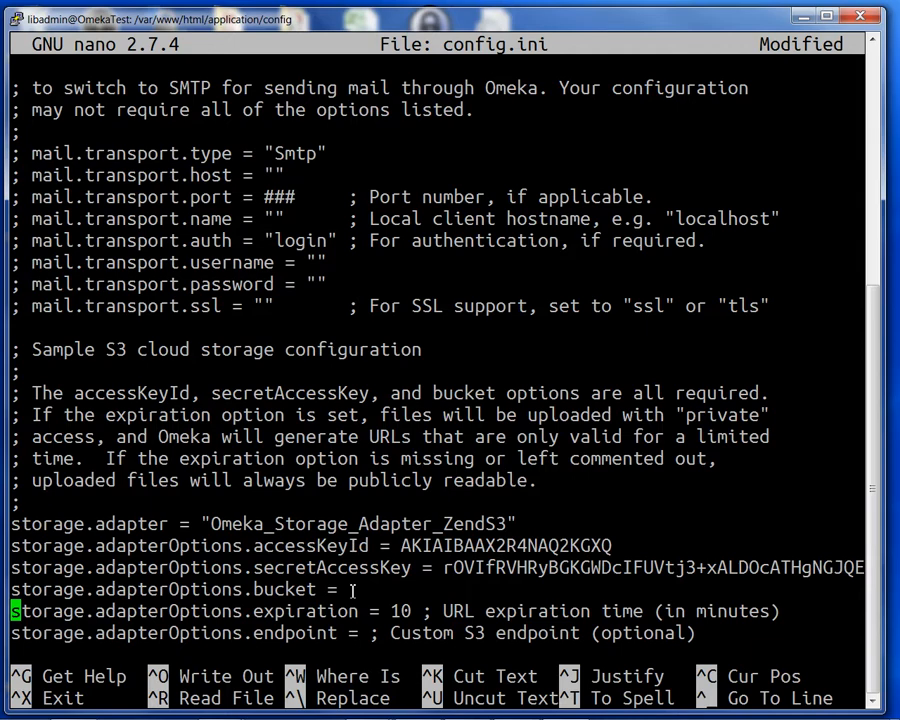
key("Up")
key("Right")
key("Right")
key("Right")
key("Right")
key("Right")
key("Right")
key("Right")
key("Right")
key("Right")
key("Right")
key("Right")
key("Right")
key("Right")
key("Right")
key("Right")
key("Right")
key("Right")
key("Right")
key("Right")
key("Right")
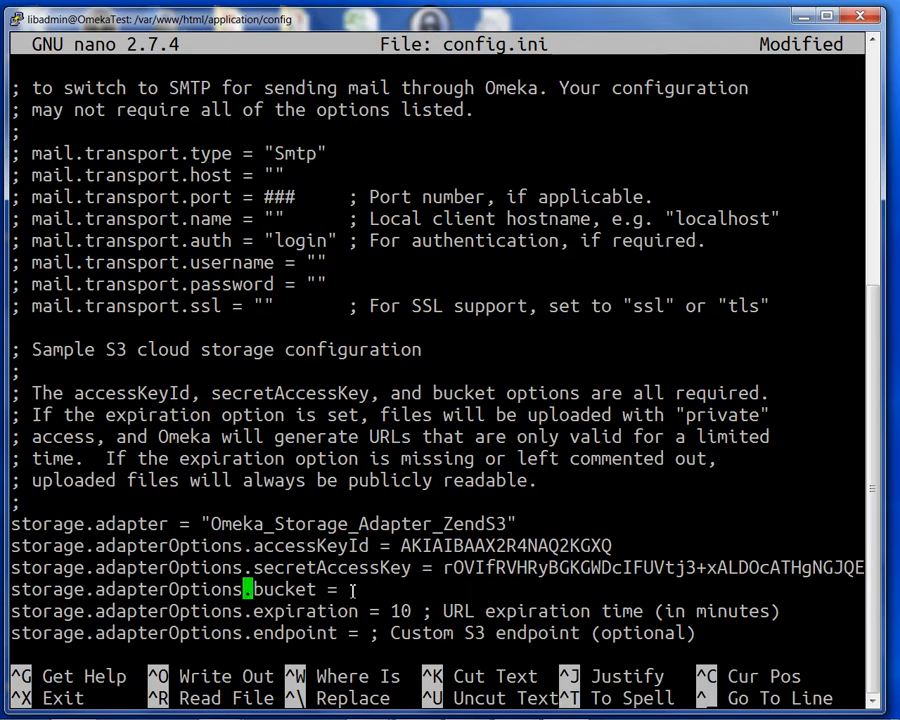
key("Right")
key("Right")
key("Right")
key("Right")
key("Right")
key("Right")
key("Right")
key("Right")
key("Right")
key("Right")
key("Right")
key("Left")
type("omekar")
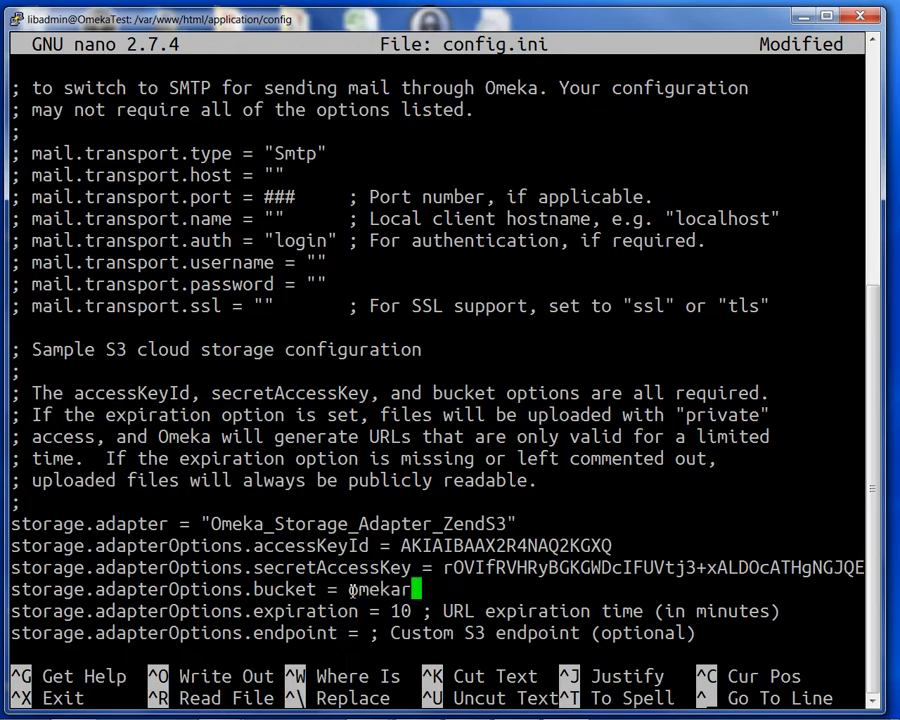
type("epotest")
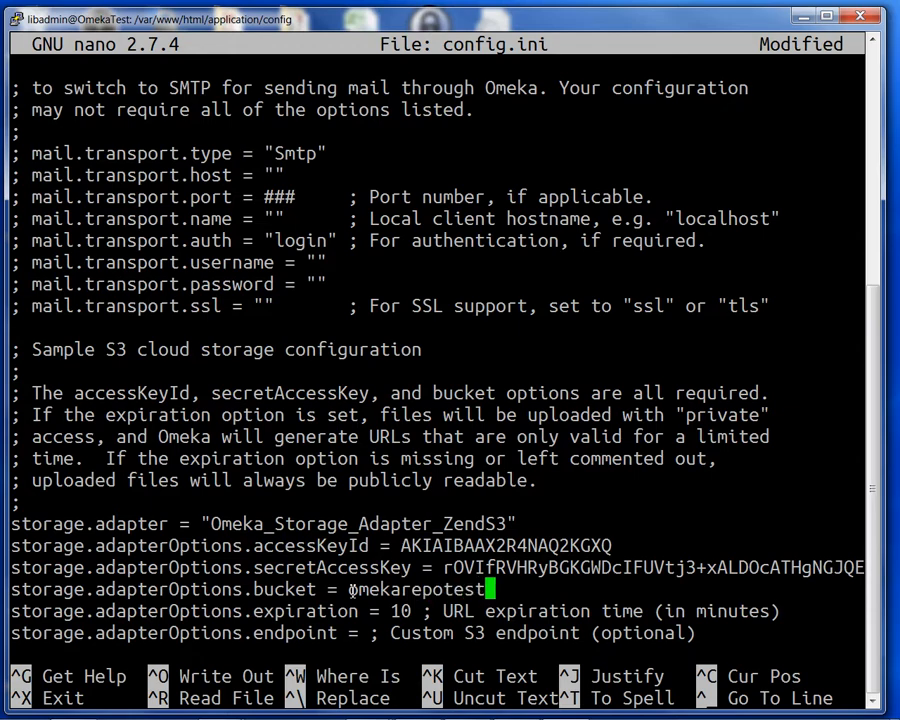
Place the cursor just after 'endpoint =' on the line below, leaving it empty.
key("Down")
key("Down")
key("Left")
key("Left")
key("Up")
key("Left")
key("Left")
key("Left")
key("Left")
key("Left")
key("Left")
key("Left")
key("Left")
key("Left")
key("Left")
key("Left")
key("Left")
key("Left")
key("Left")
key("Left")
key("Left")
key("Down")
key("Right")
key("Right")
key("Right")
key("Right")
key("Right")
key("Right")
Bring the IAM browser window forward and start typing 'aws region endpoint' in a new tab.
mouse_move(416, 714)
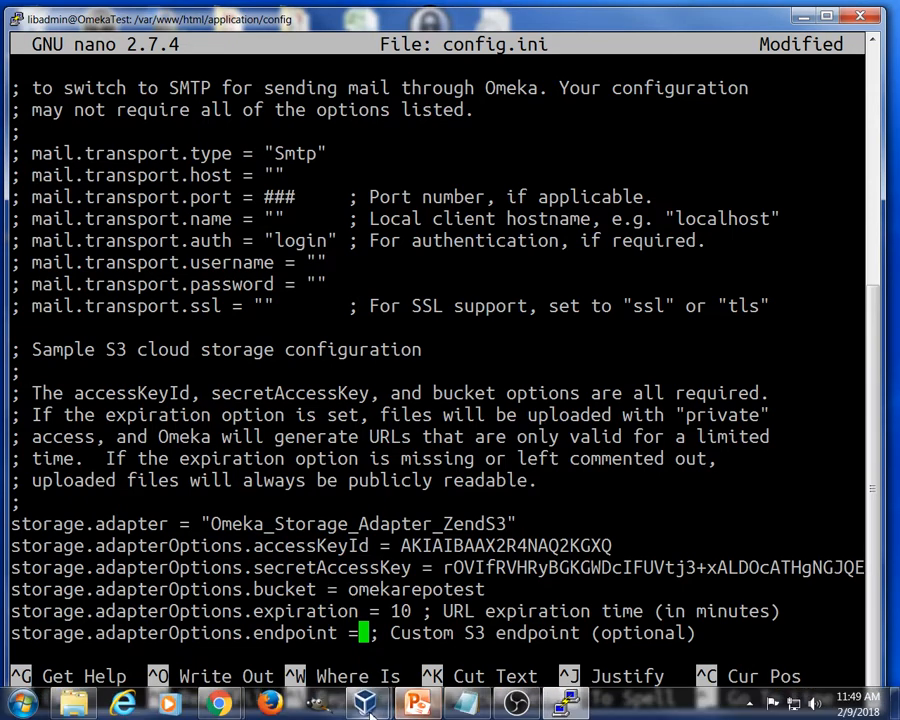
mouse_move(216, 705)
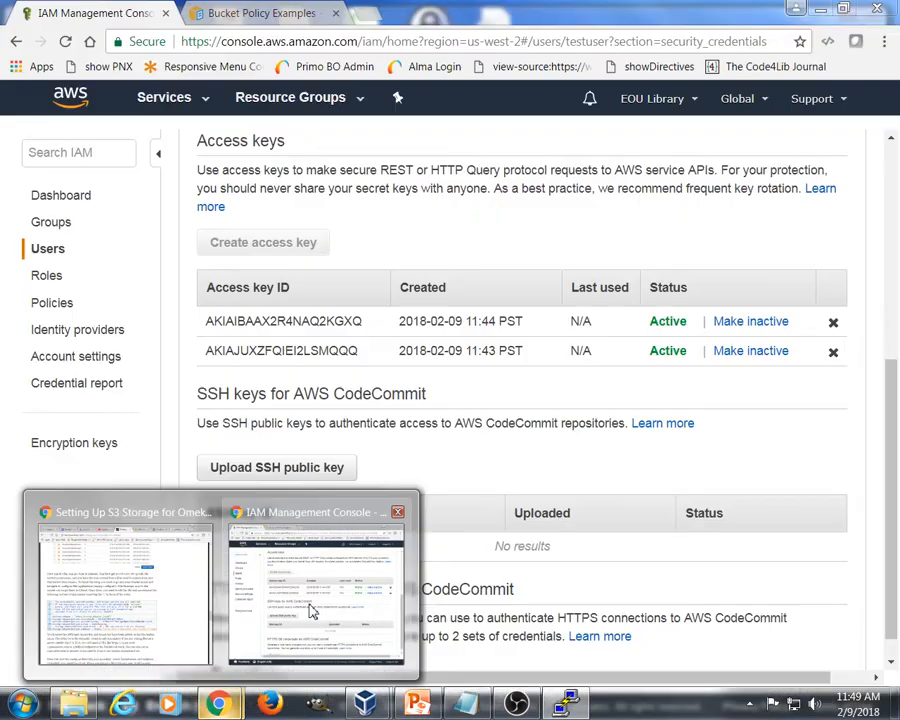
left_click(311, 607)
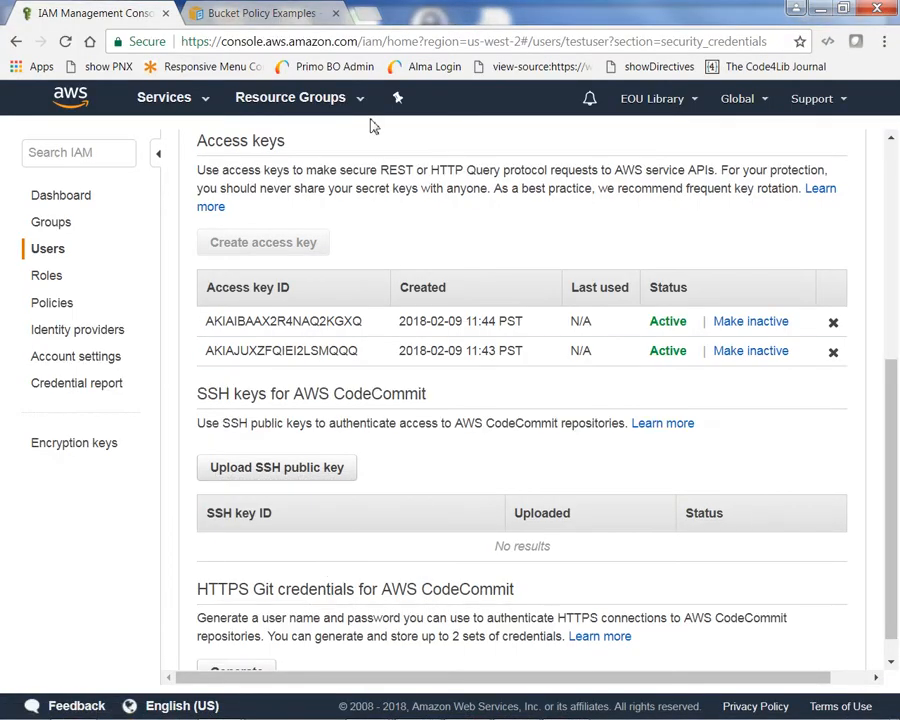
left_click(369, 17)
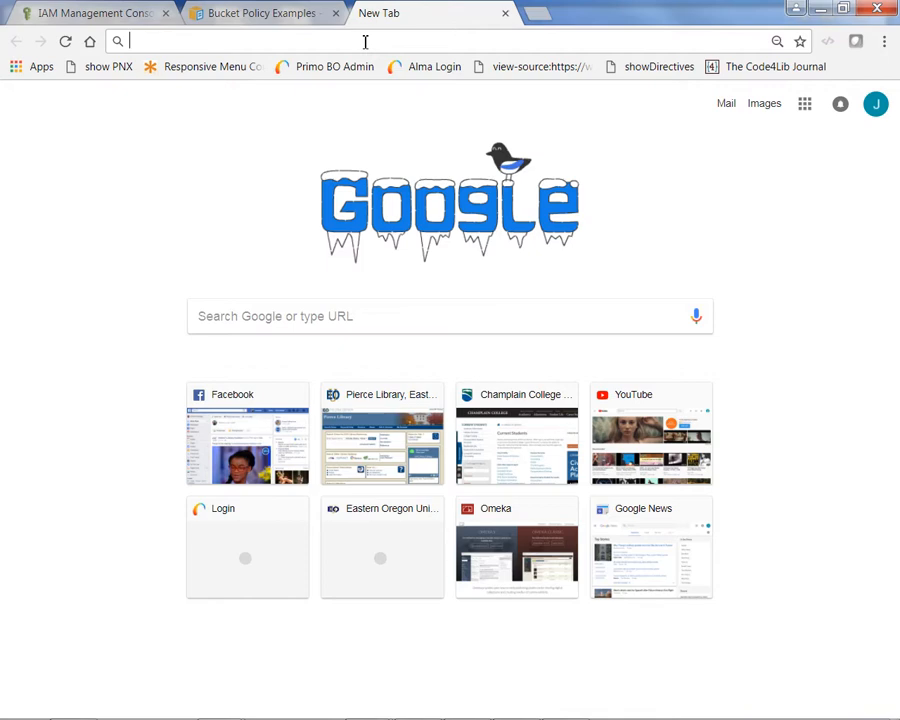
type("aws")
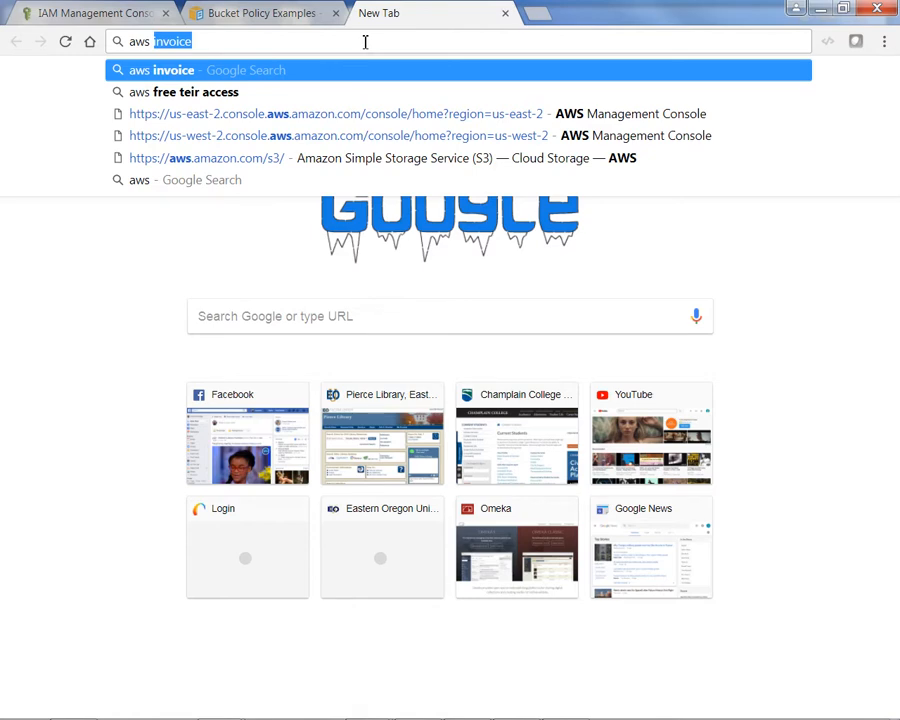
type(" region end")
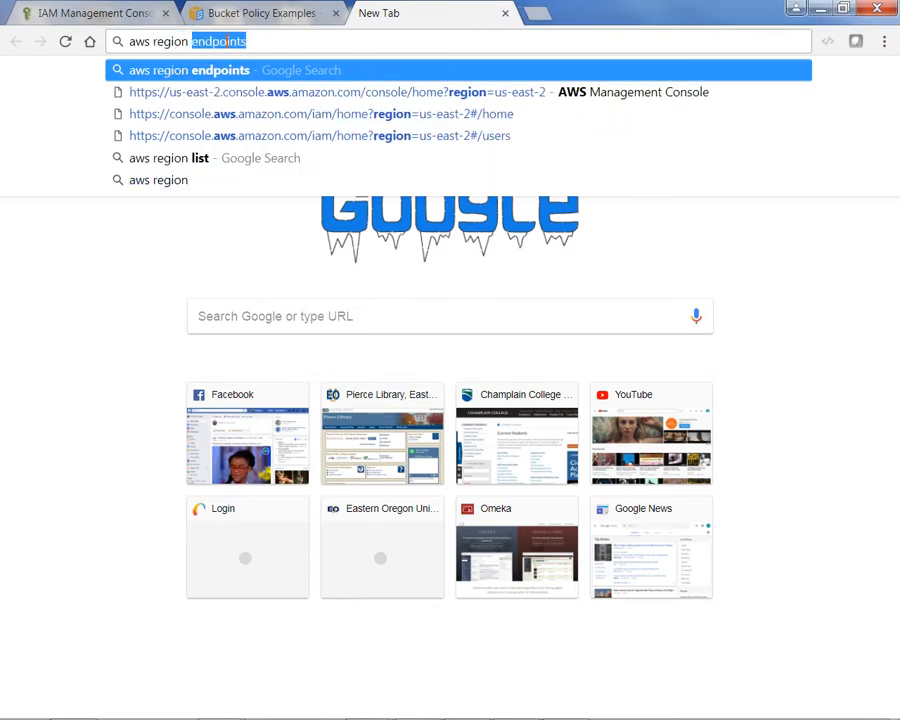
type("point")
Search for AWS region endpoints and open the AWS Regions and Endpoints documentation result.
key("Return")
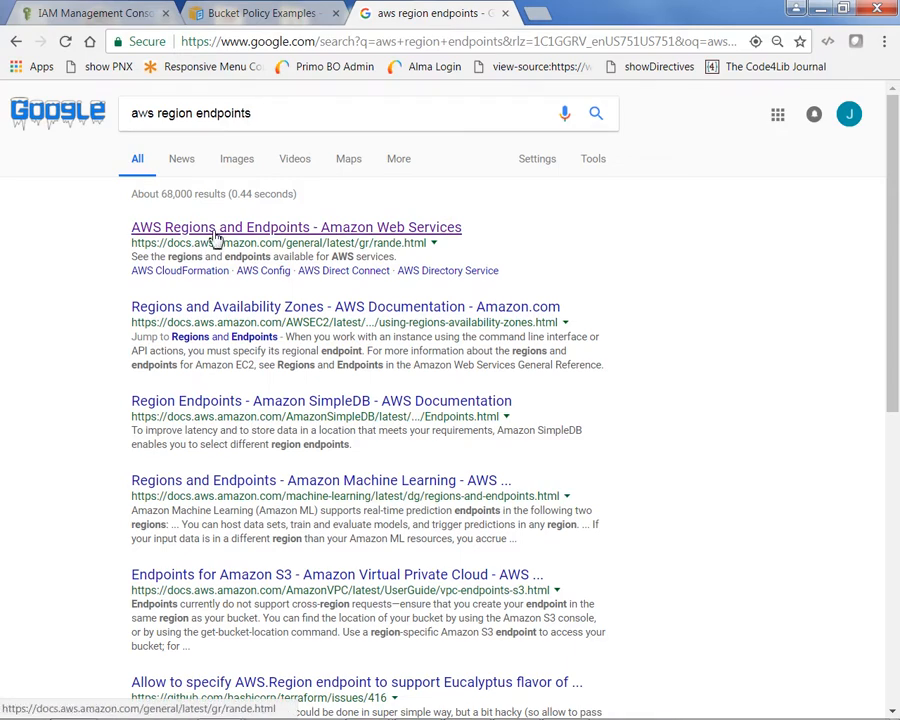
left_click(327, 231)
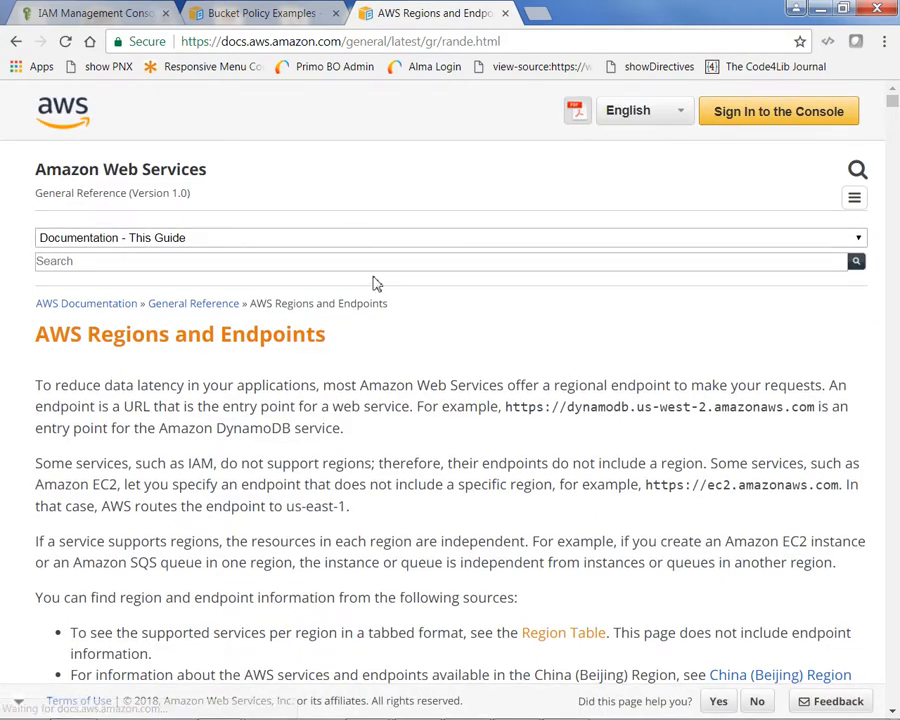
Scroll the Regions and Endpoints page and jump to the Amazon S3 section.
scroll(442, 444, "down", 5)
scroll(446, 449, "down", 10)
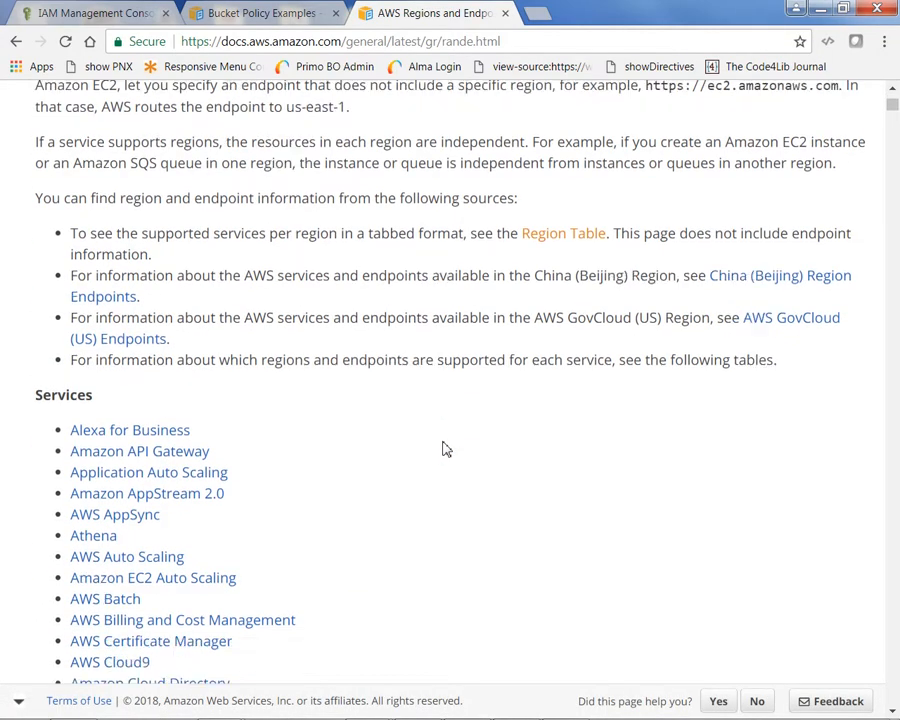
scroll(446, 449, "down", 10)
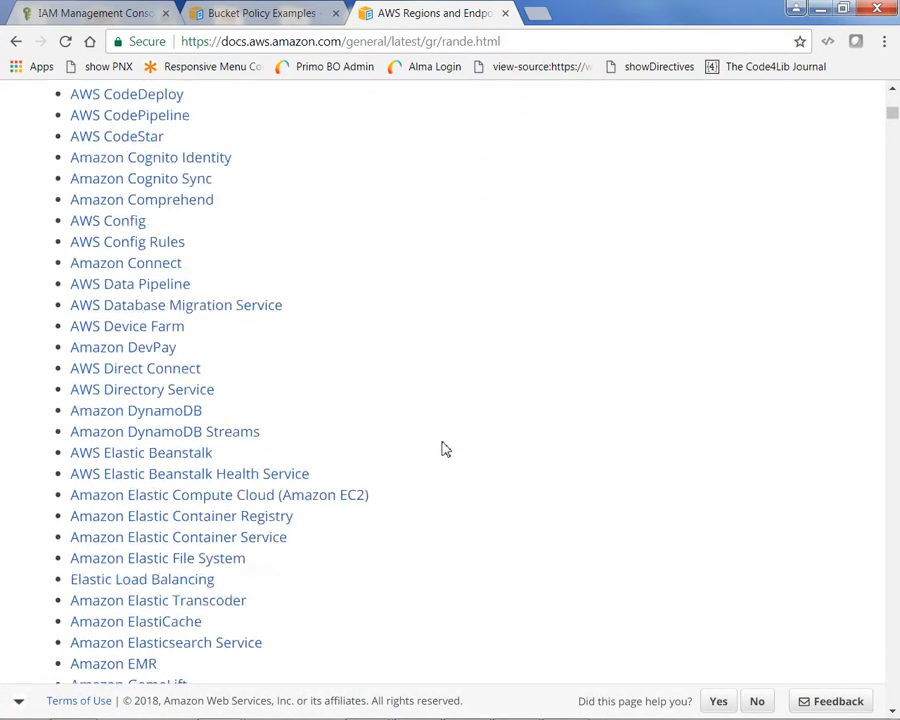
scroll(446, 449, "down", 8)
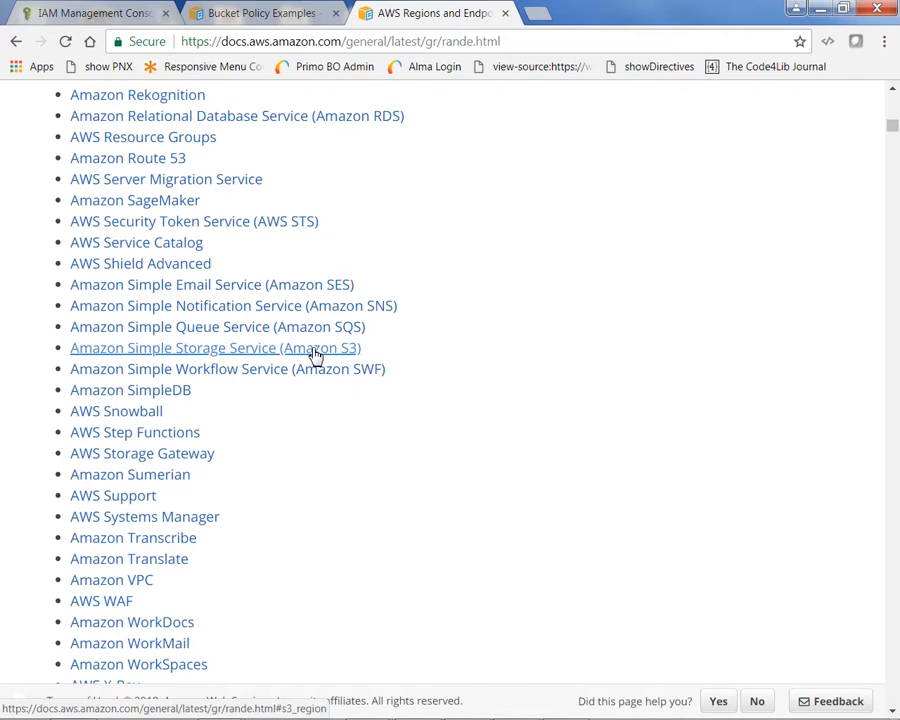
left_click(315, 356)
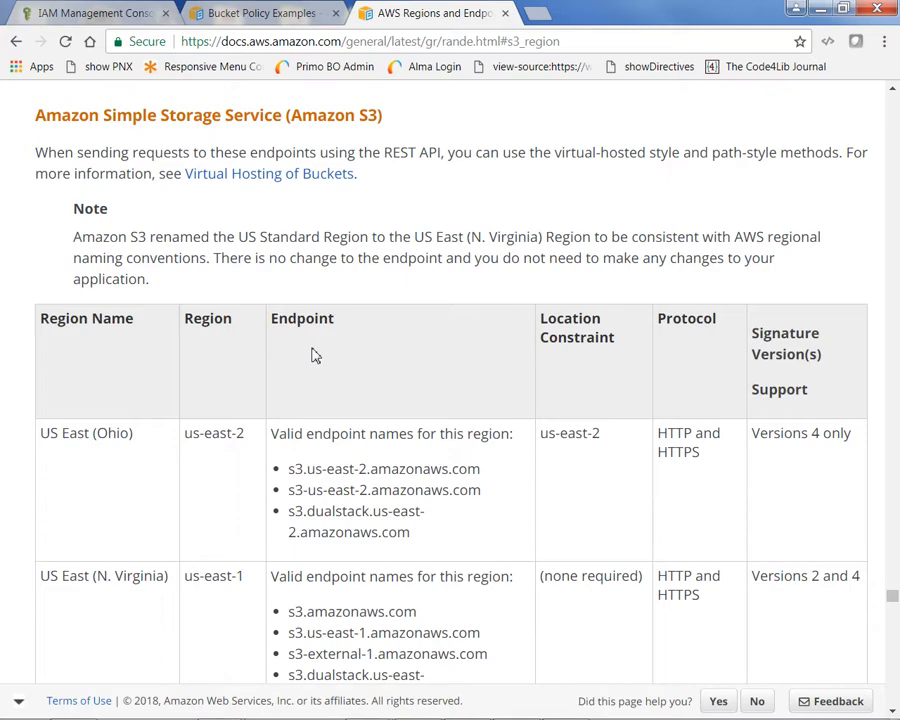
Copy the US West (Oregon) endpoint s3.us-west-2.amazonaws.com, then minimize the browser.
scroll(315, 356, "down", 2)
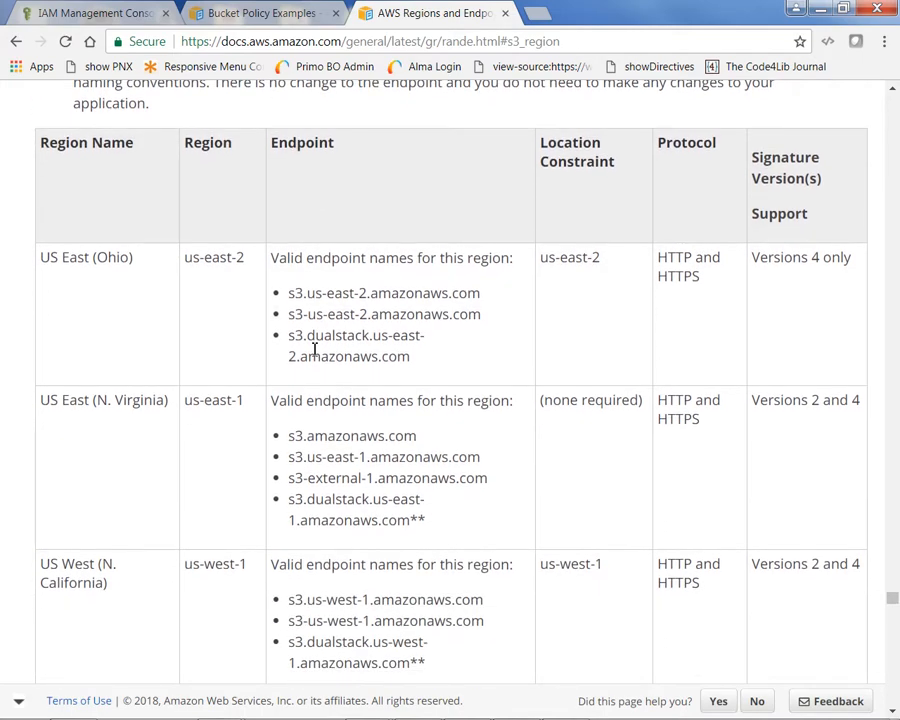
scroll(315, 349, "down", 1)
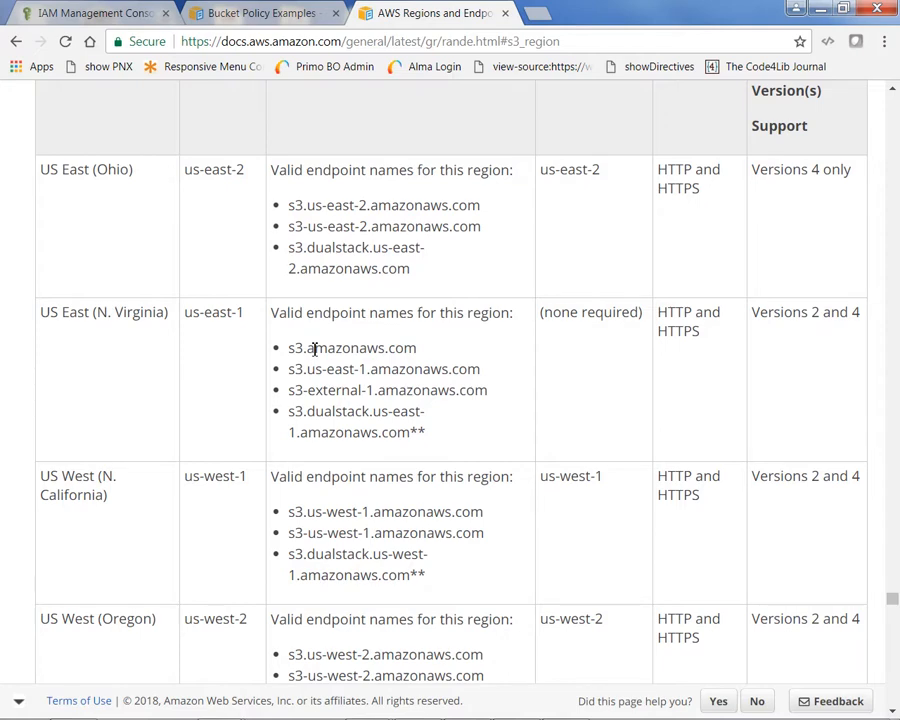
scroll(315, 349, "up", 1)
scroll(314, 344, "down", 3)
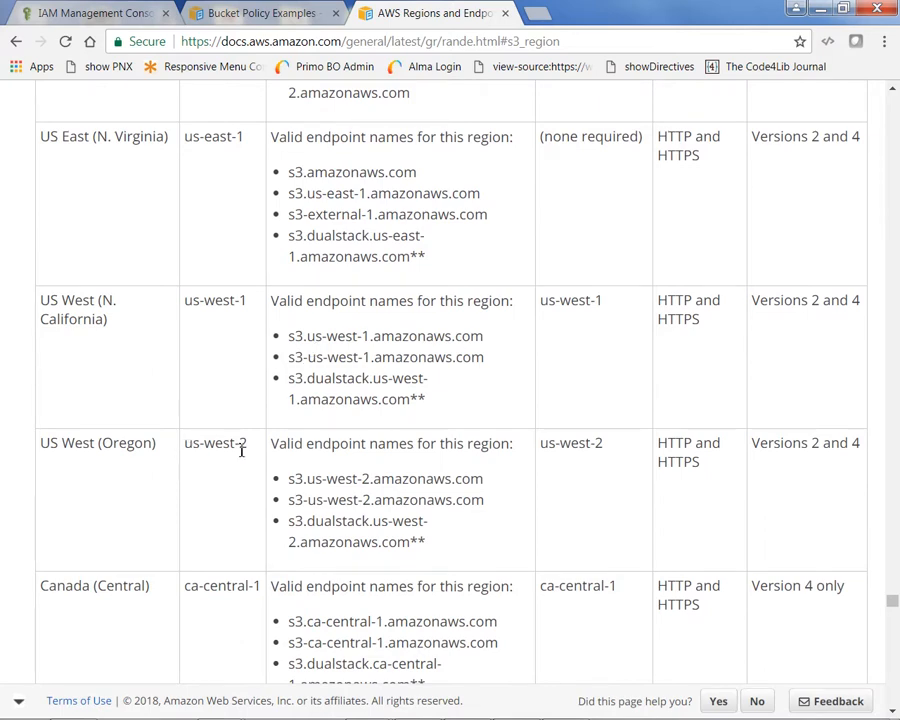
left_click_drag(486, 480, 289, 476)
key("ctrl+c")
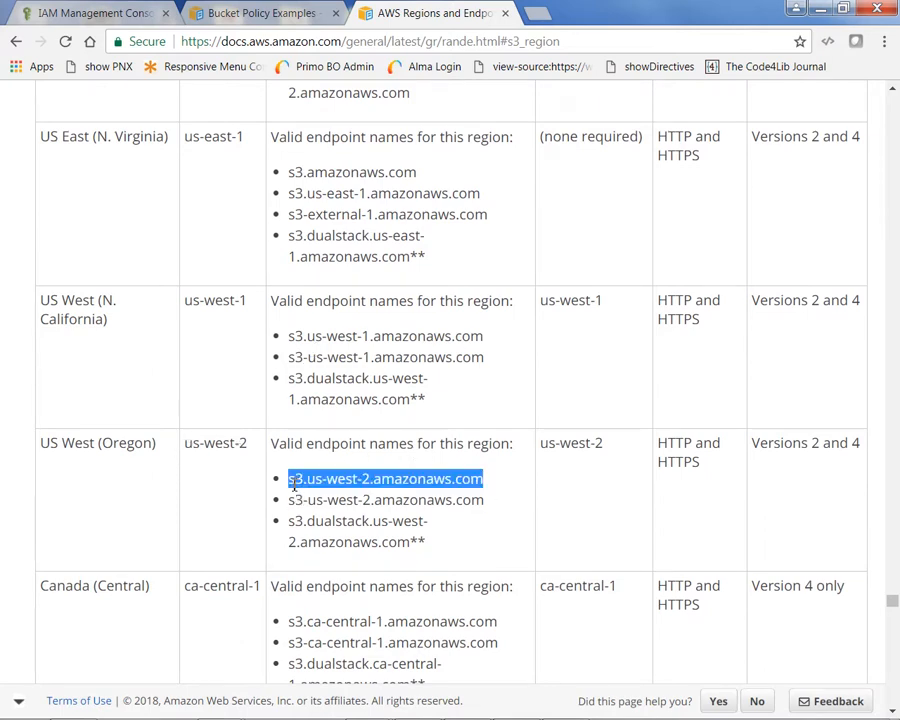
right_click(306, 482)
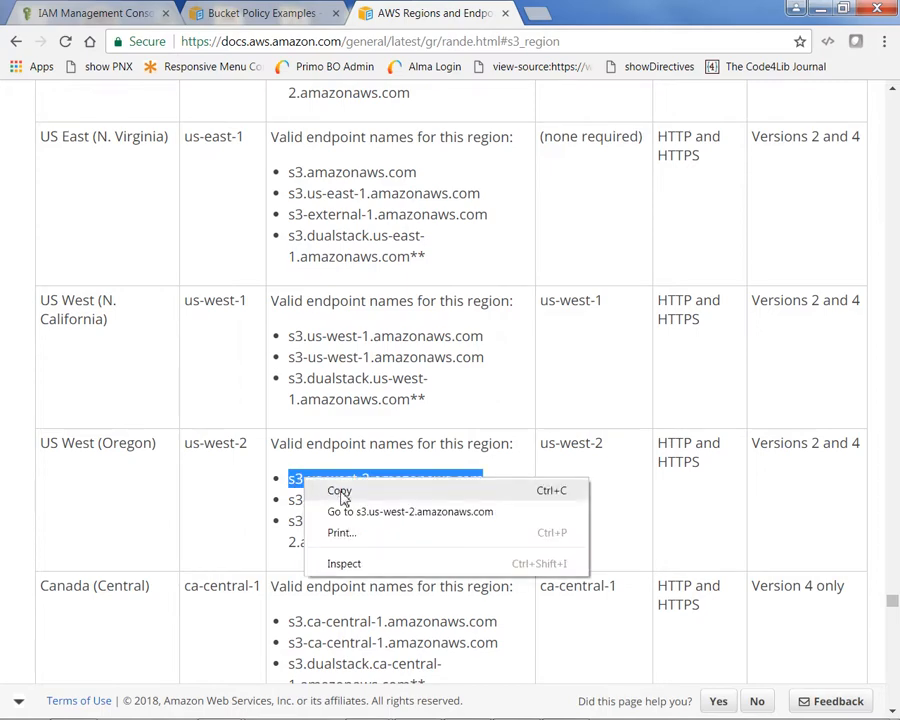
left_click(337, 489)
left_click(821, 8)
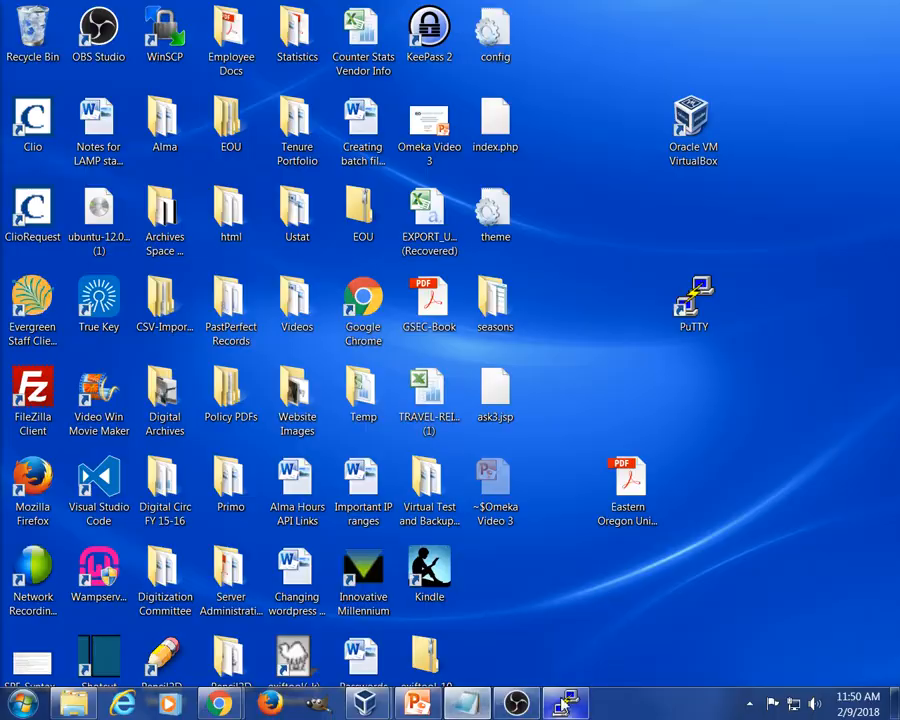
left_click(566, 706)
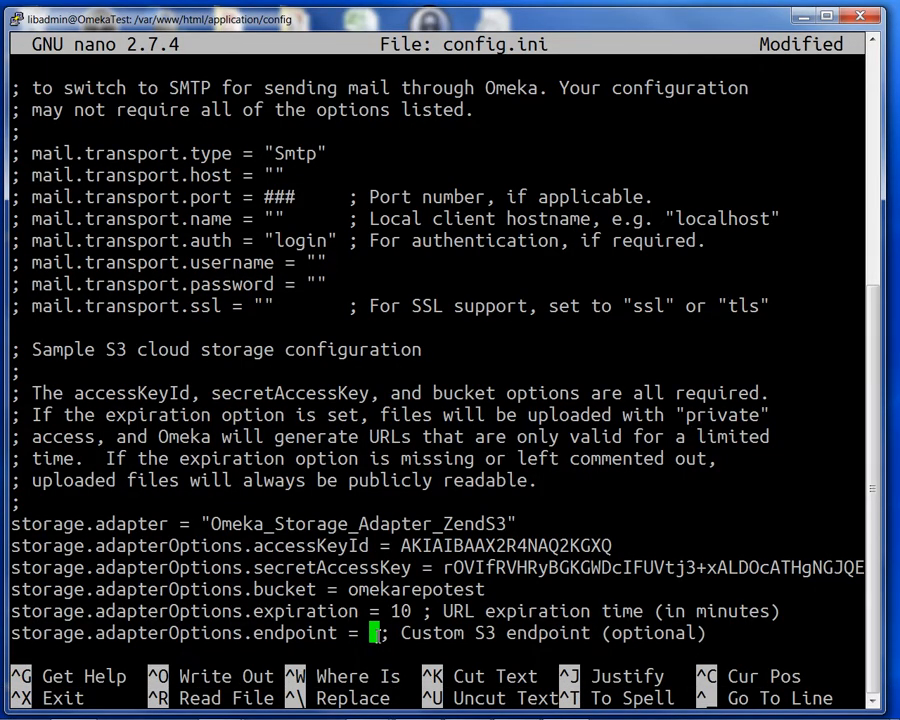
right_click(376, 634)
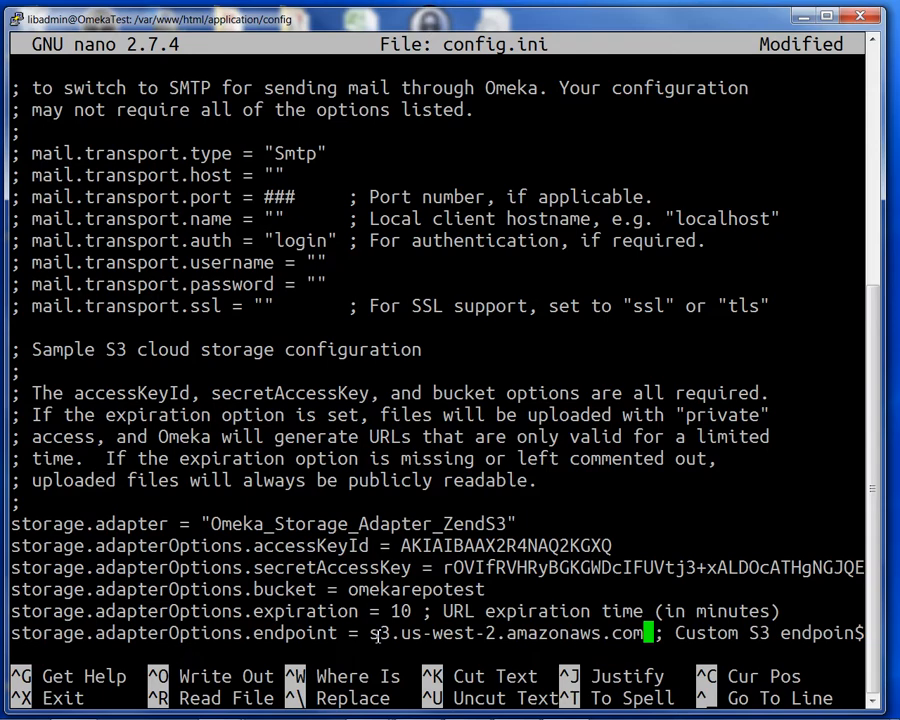
key("Left")
key("Left")
key("Left")
key("Left")
key("Left")
key("Left")
key("Left")
key("Left")
key("Left")
key("Left")
key("Left")
key("Left")
key("Left")
key("Left")
key("Left")
key("Left")
key("Left")
key("Left")
key("Left")
key("Left")
key("Left")
type("https")
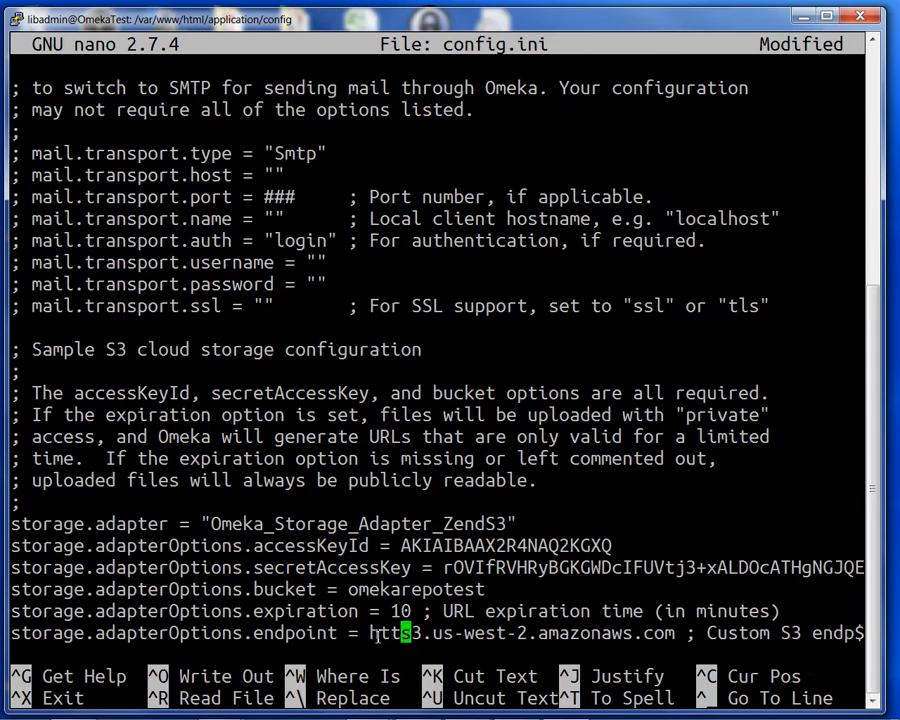
type(":")
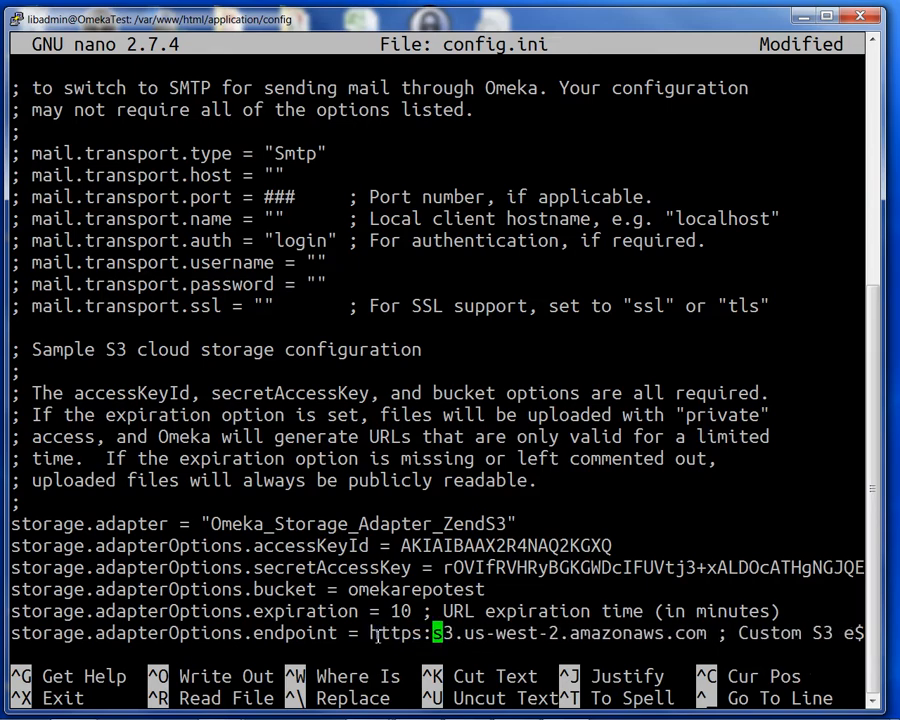
type("//")
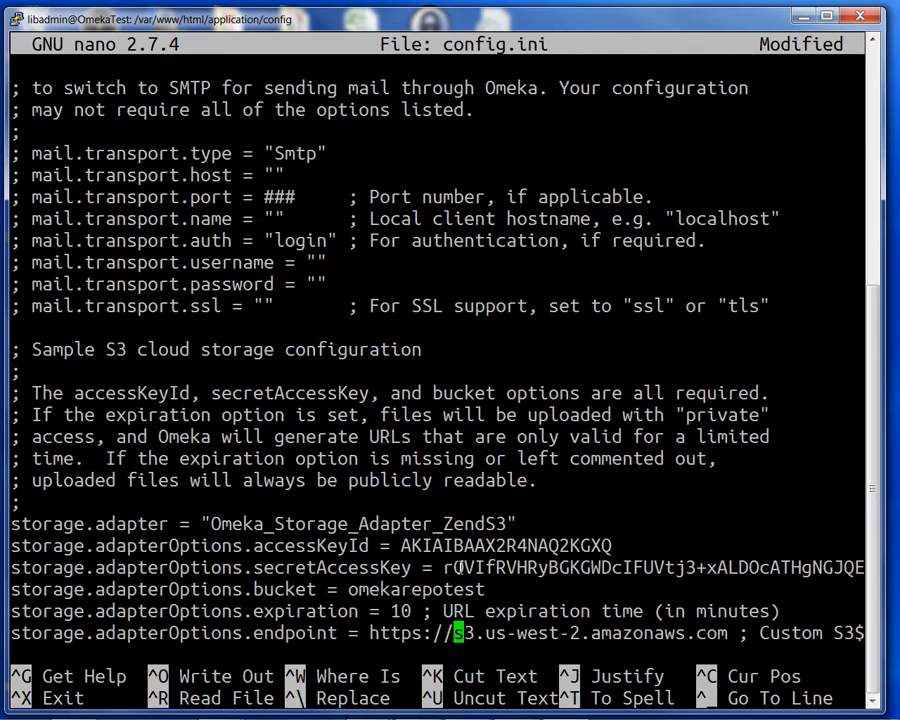
Save the changes to config.ini and exit nano.
key("Down")
key("Down")
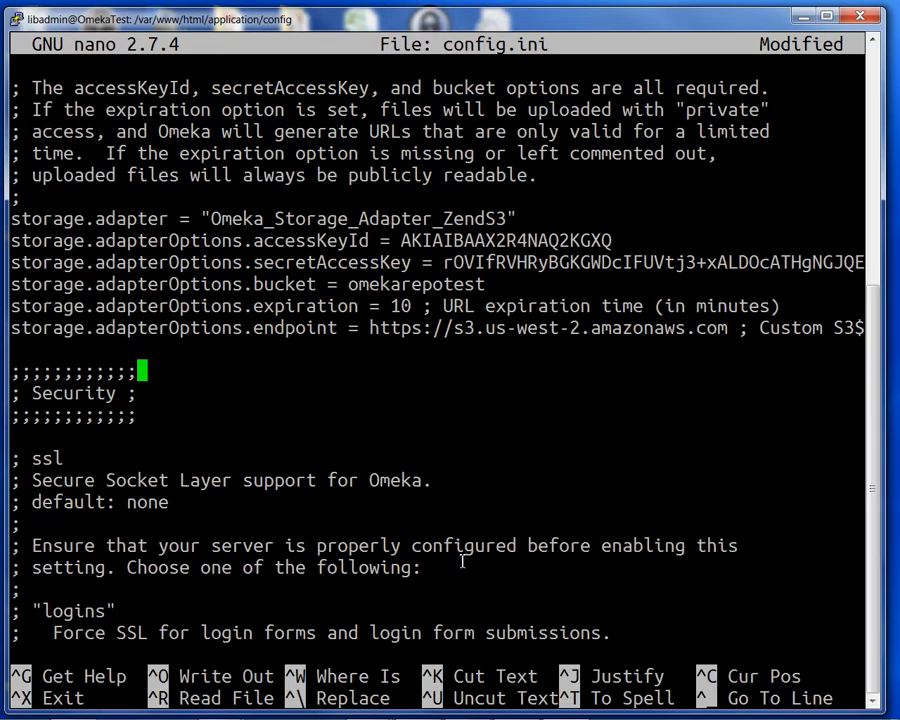
key("ctrl+x")
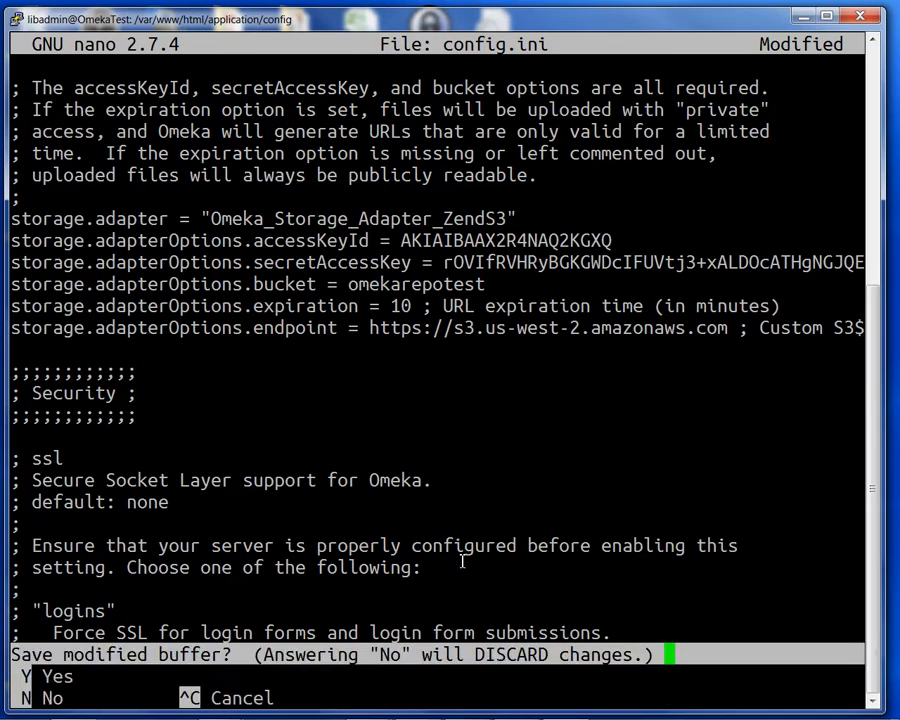
key("y")
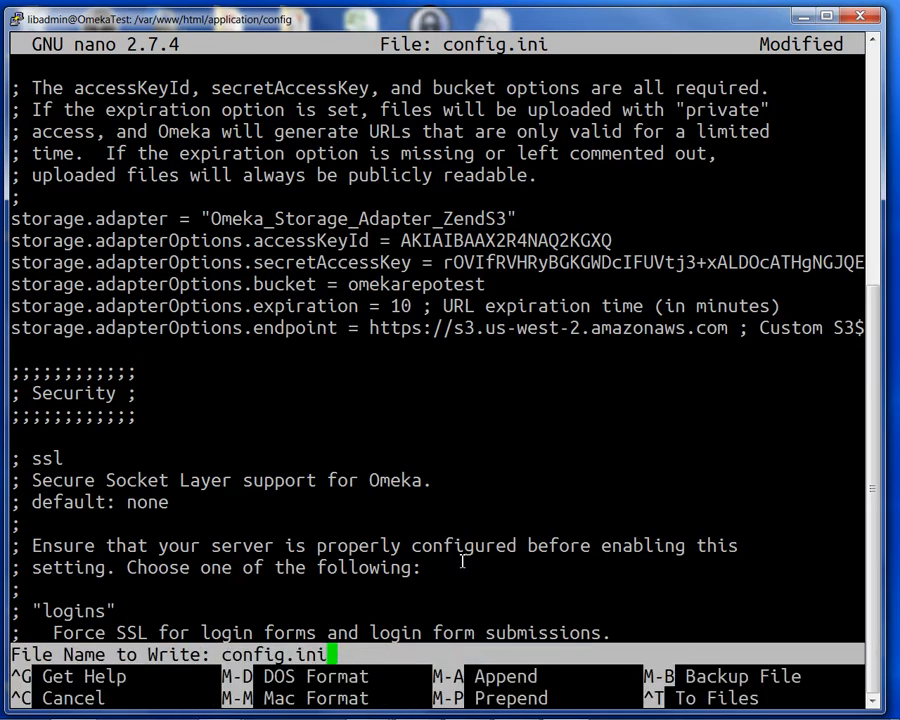
key("Return")
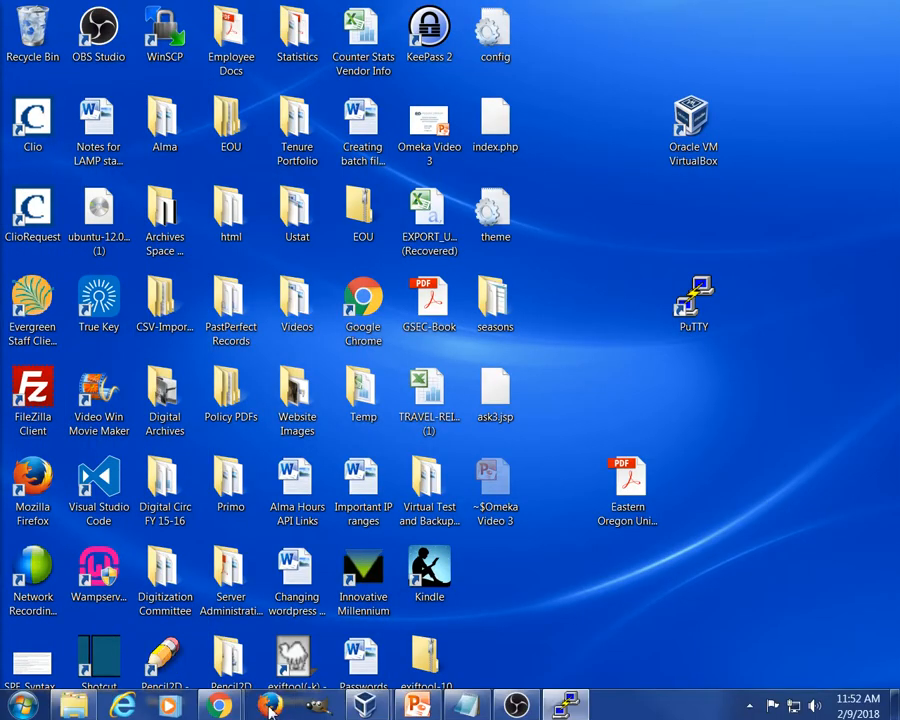
Load the EOU Digital Archives site at 10.3.20.24 in a new browser tab.
mouse_move(227, 703)
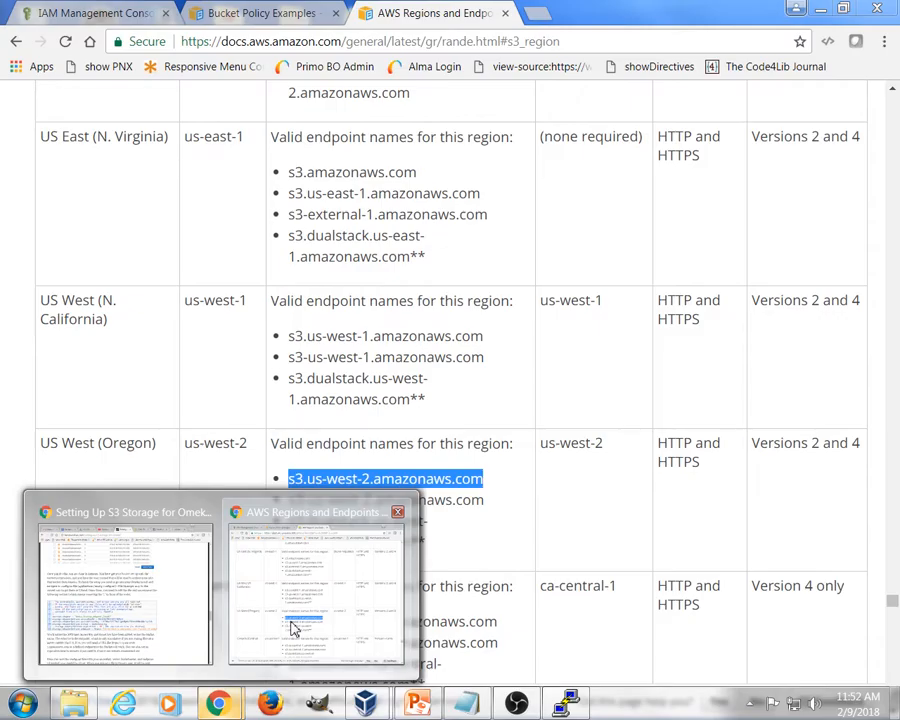
left_click(291, 627)
left_click(538, 13)
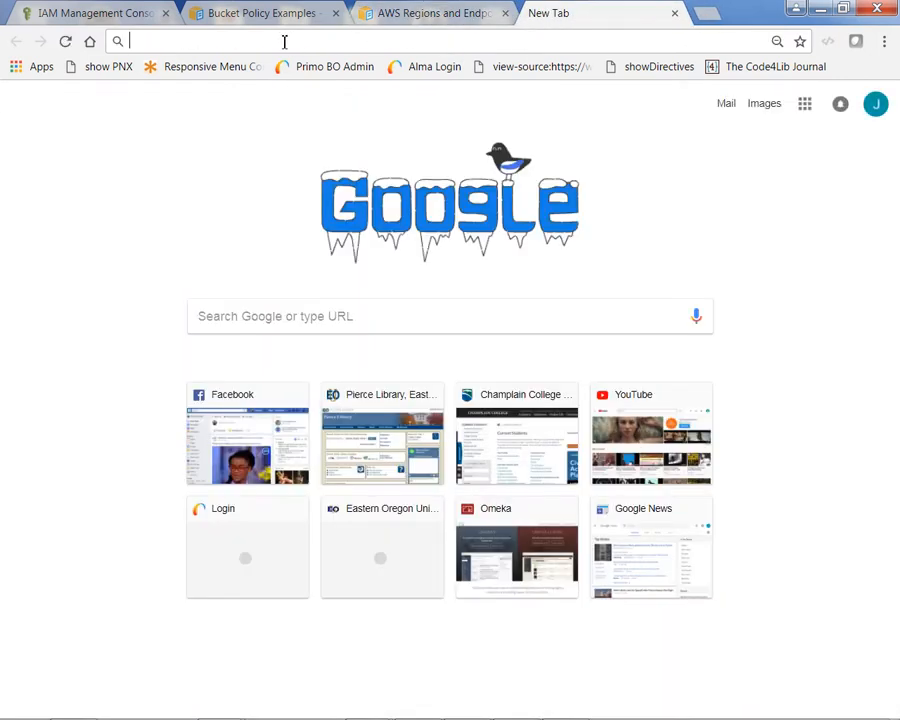
type("10")
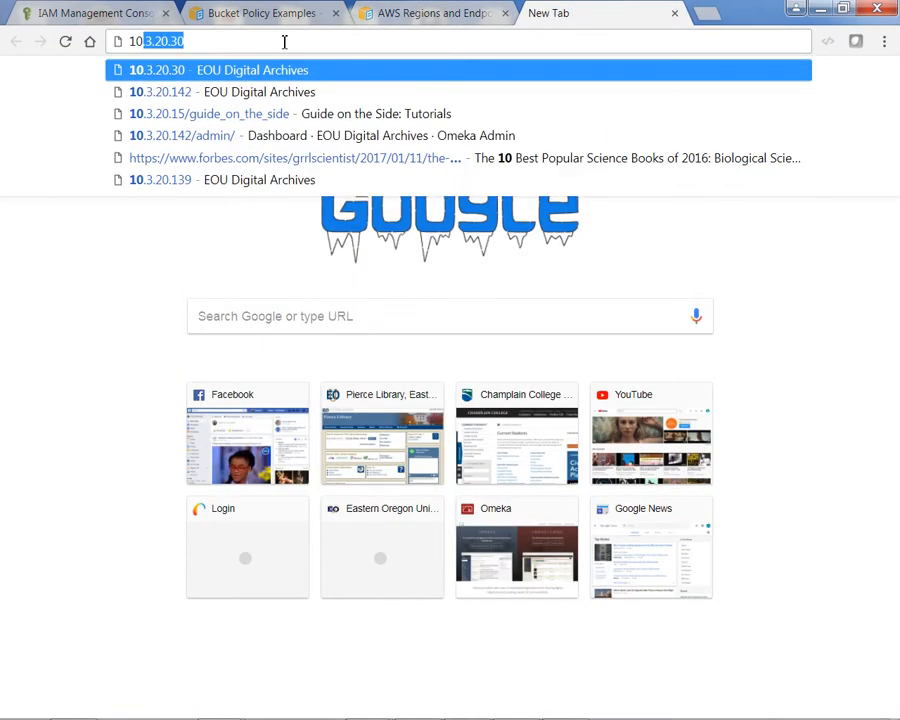
type(".")
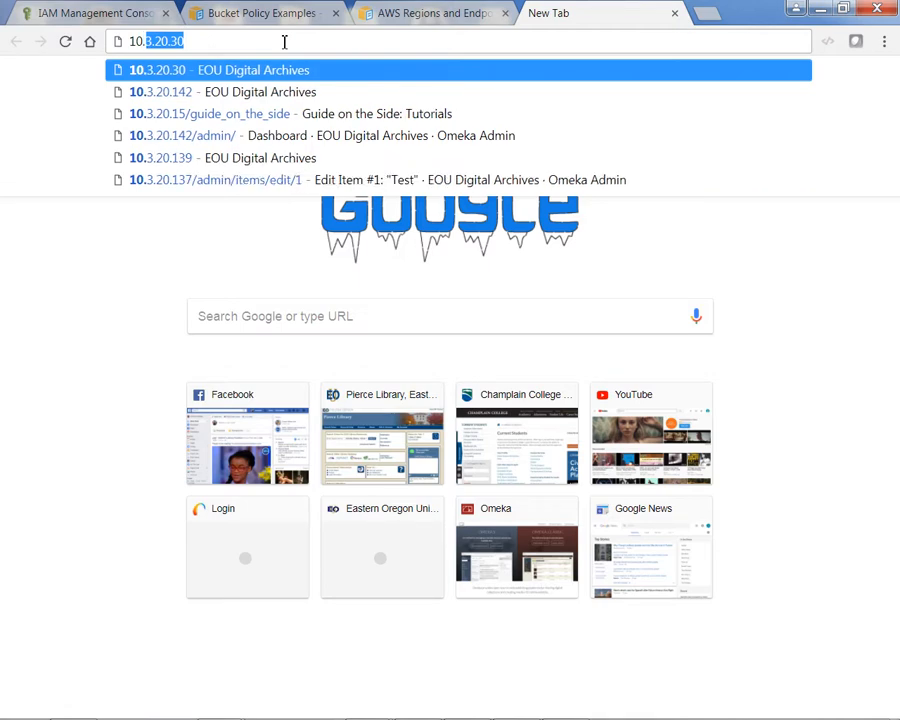
type("3.20")
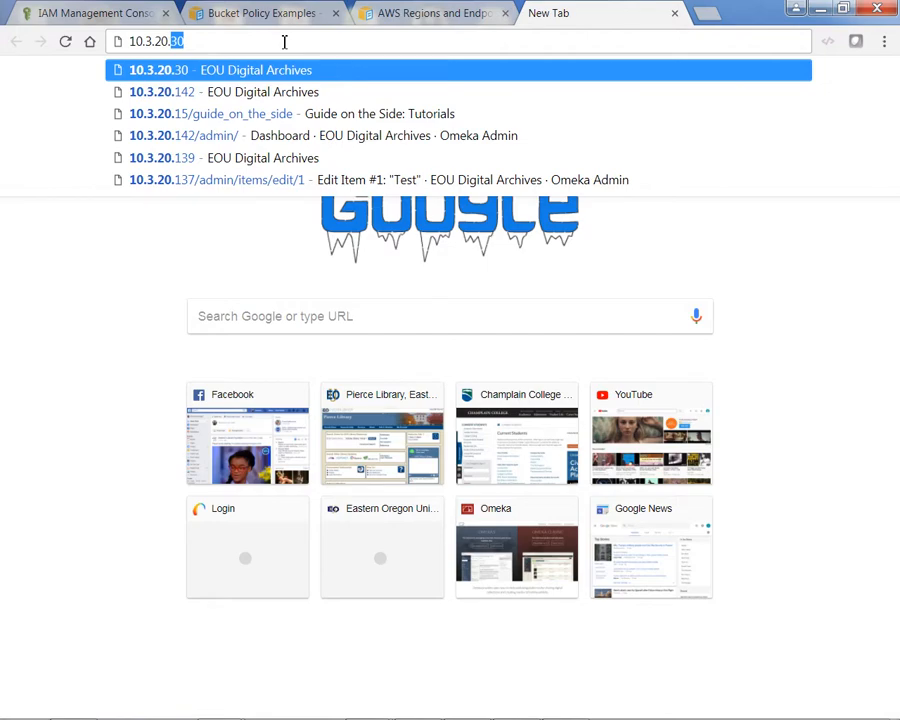
type(".24")
key("Return")
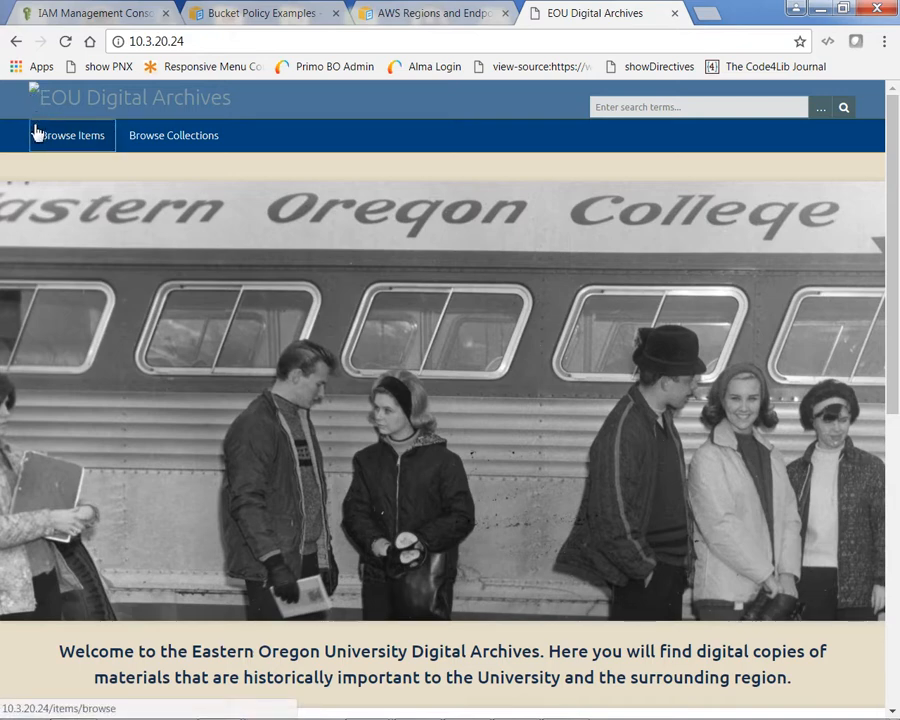
Go to 10.3.20.24/admin and log in with the admin username and password.
left_click(211, 42)
left_click(211, 42)
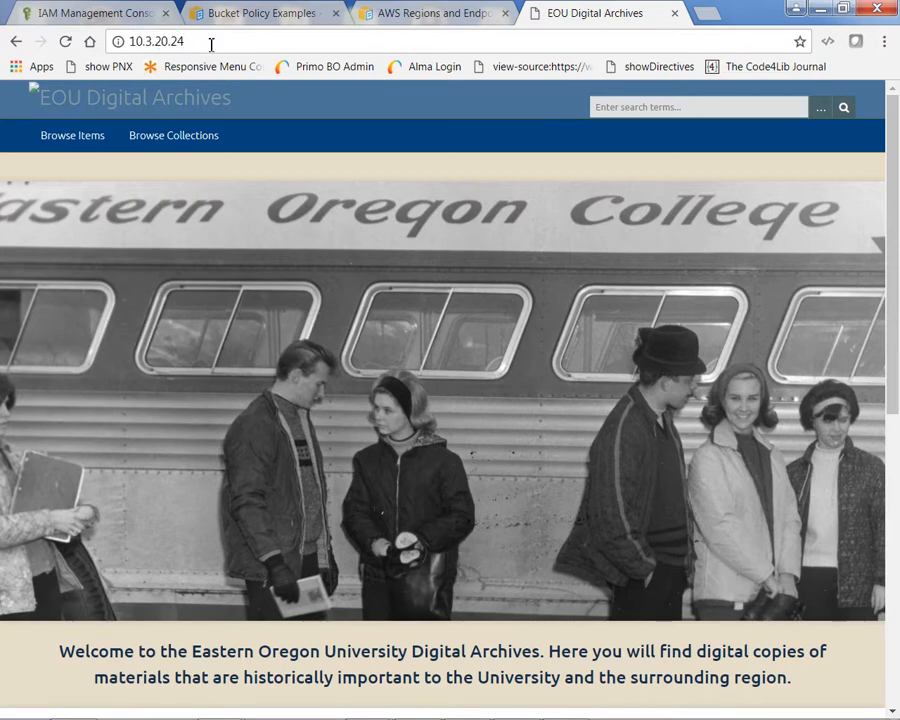
type("/admin")
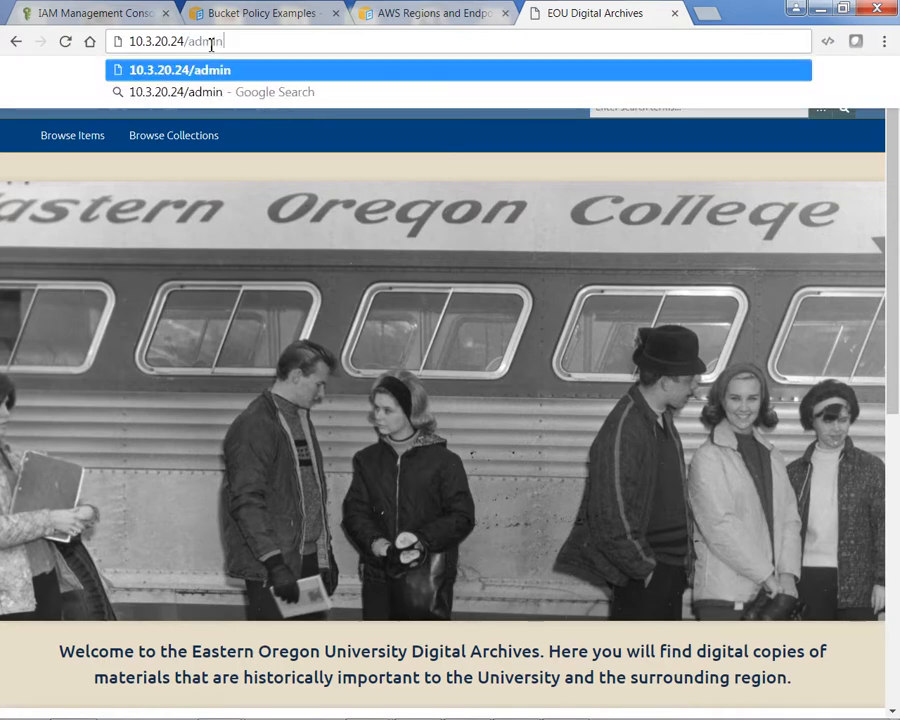
key("Return")
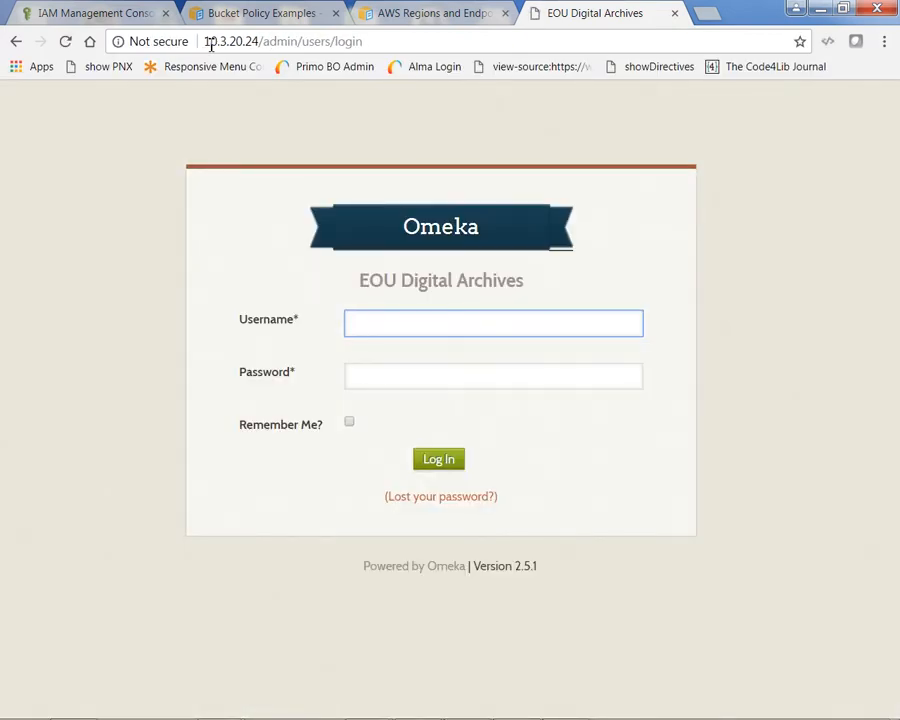
type("l")
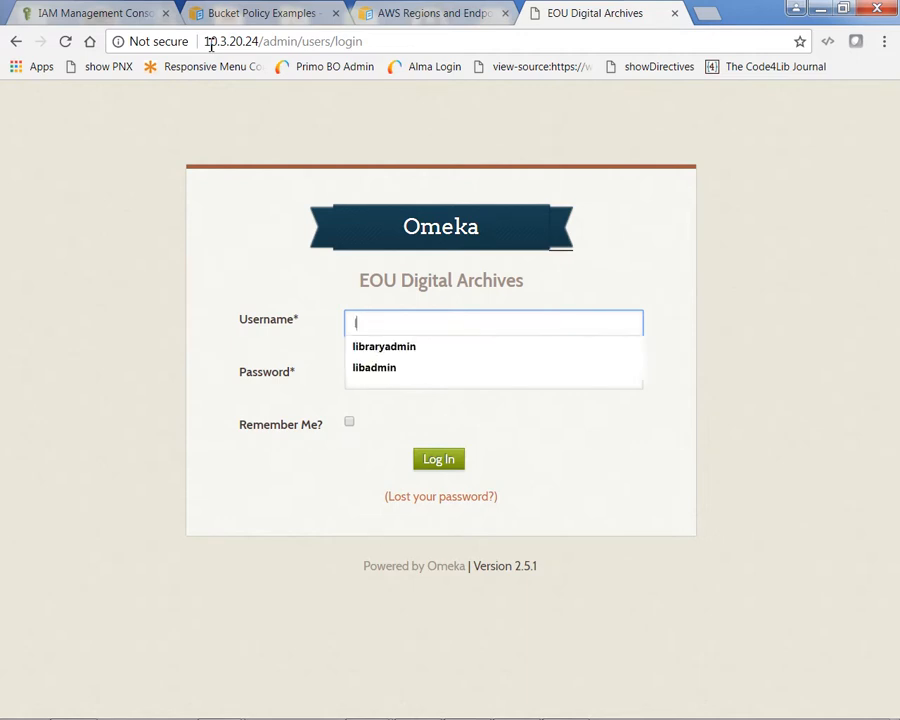
type("ibad")
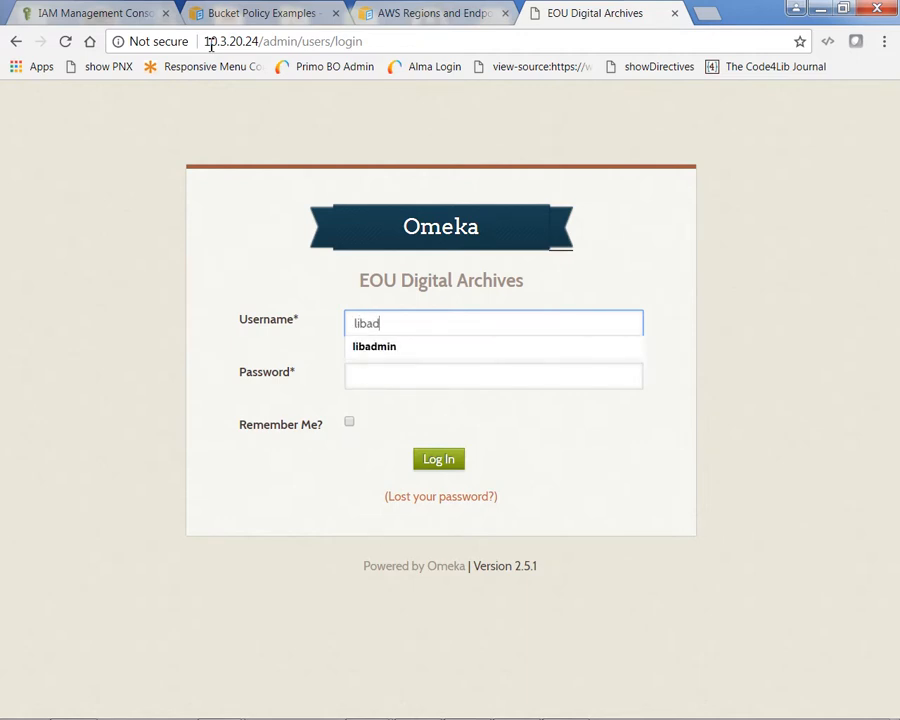
type("min")
key("Tab")
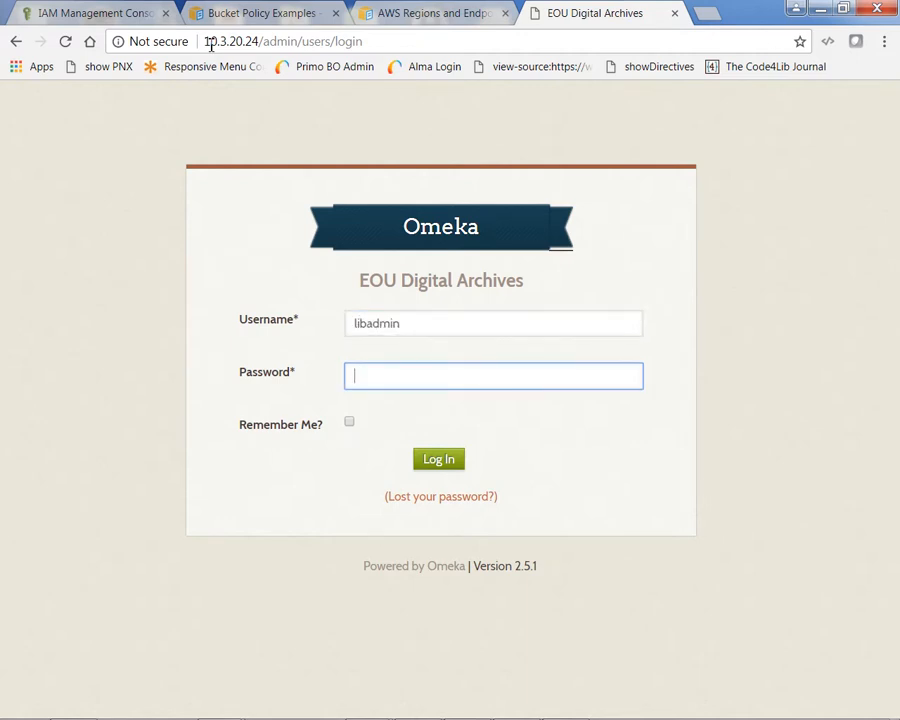
type("********")
key("Return")
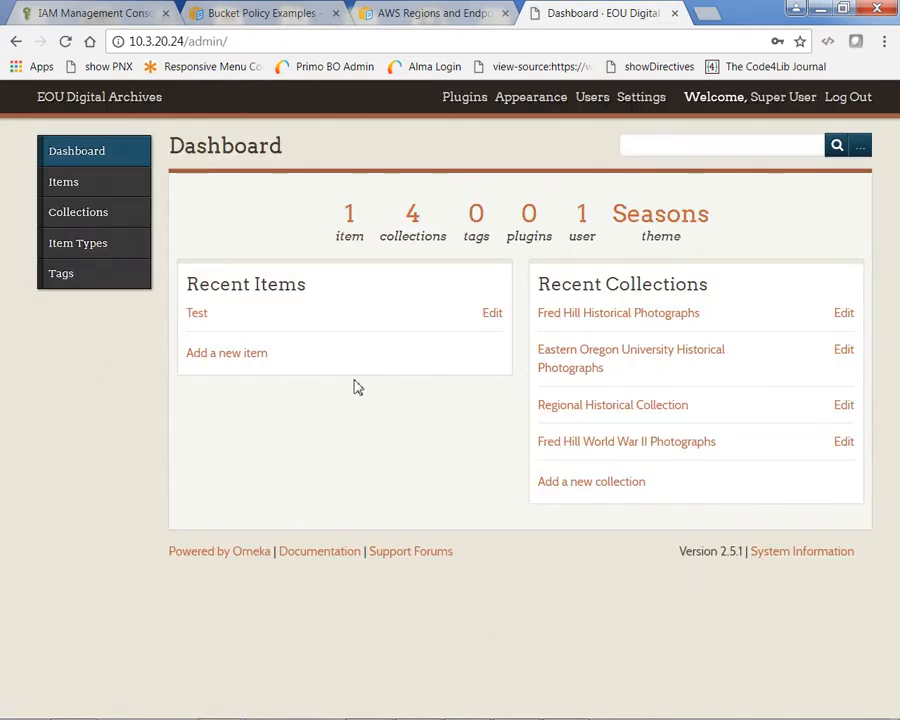
Delete WW2_banner.jpg from the Test item's files and save the item.
left_click(75, 190)
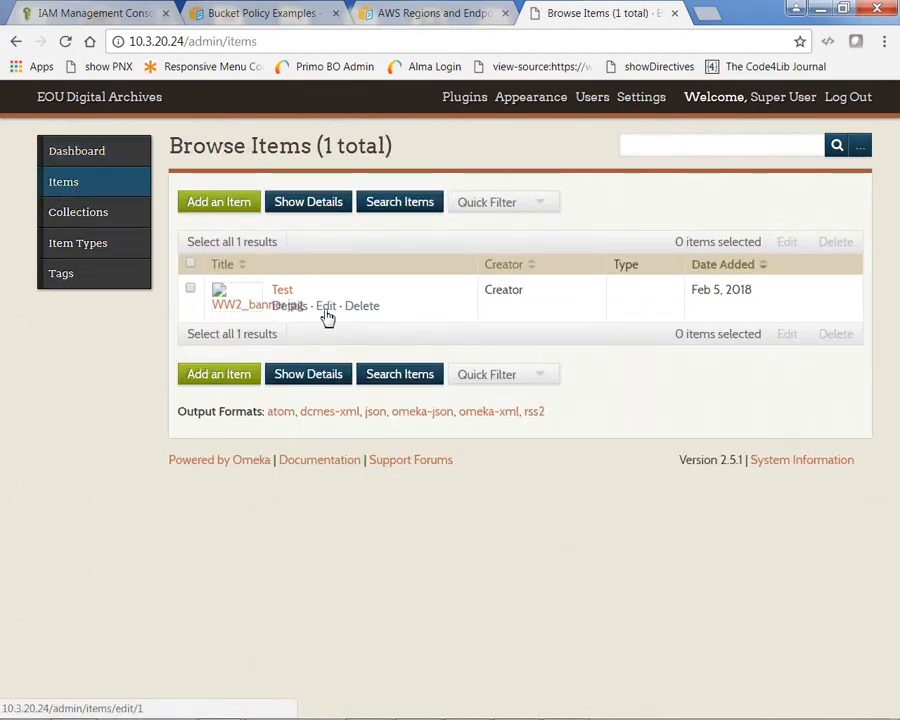
left_click(326, 308)
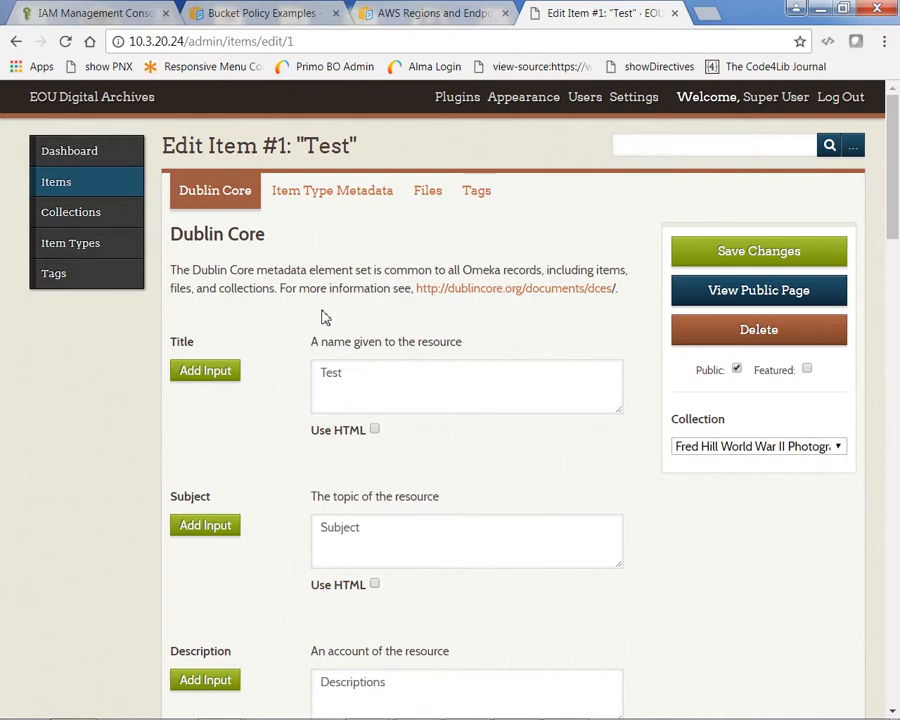
left_click(433, 200)
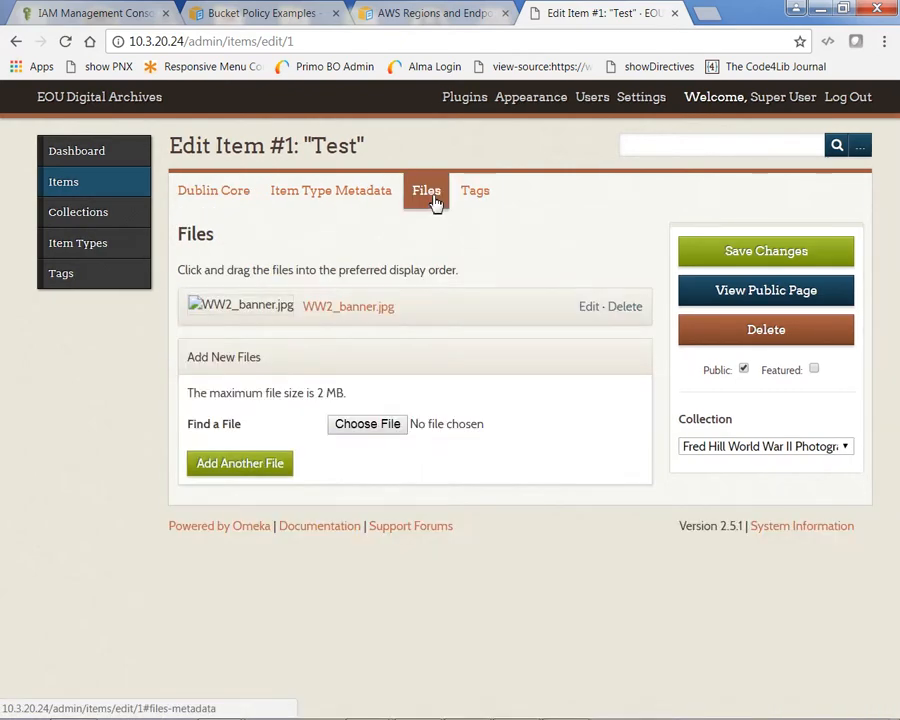
left_click_drag(241, 302, 237, 307)
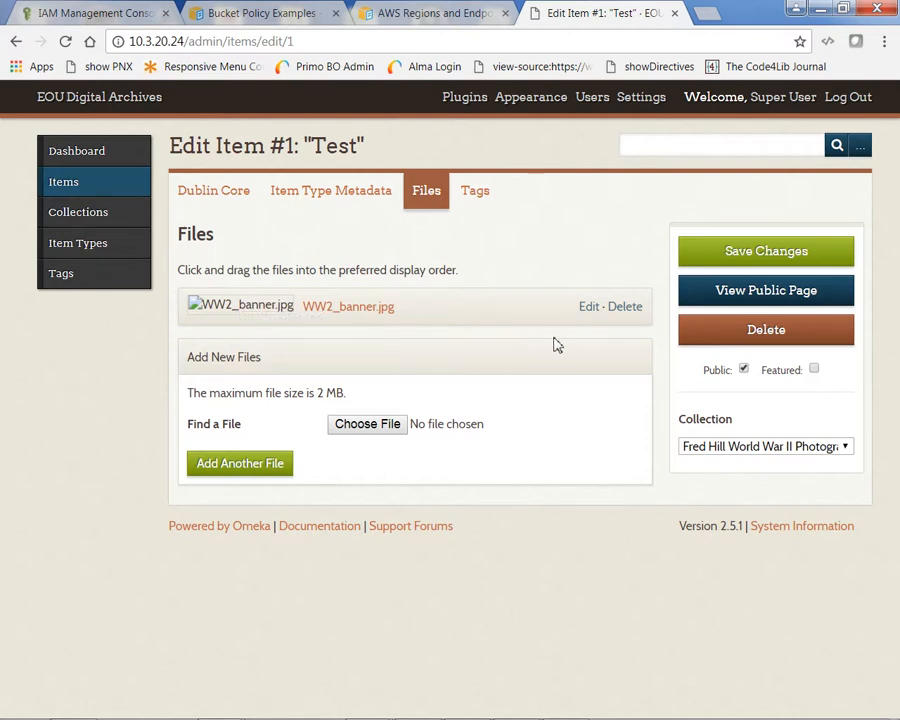
left_click(631, 311)
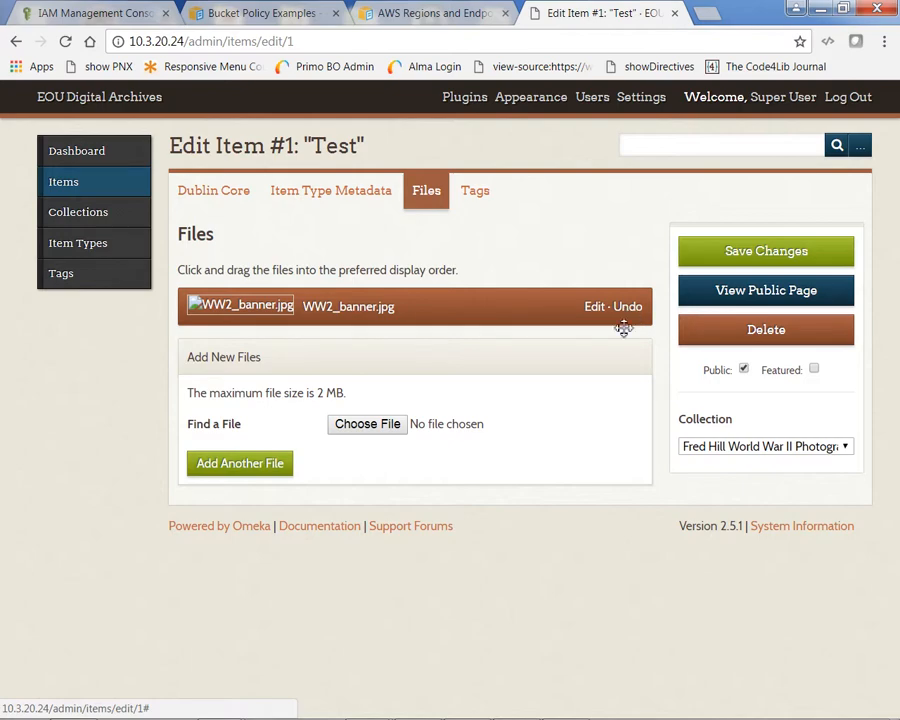
left_click(743, 255)
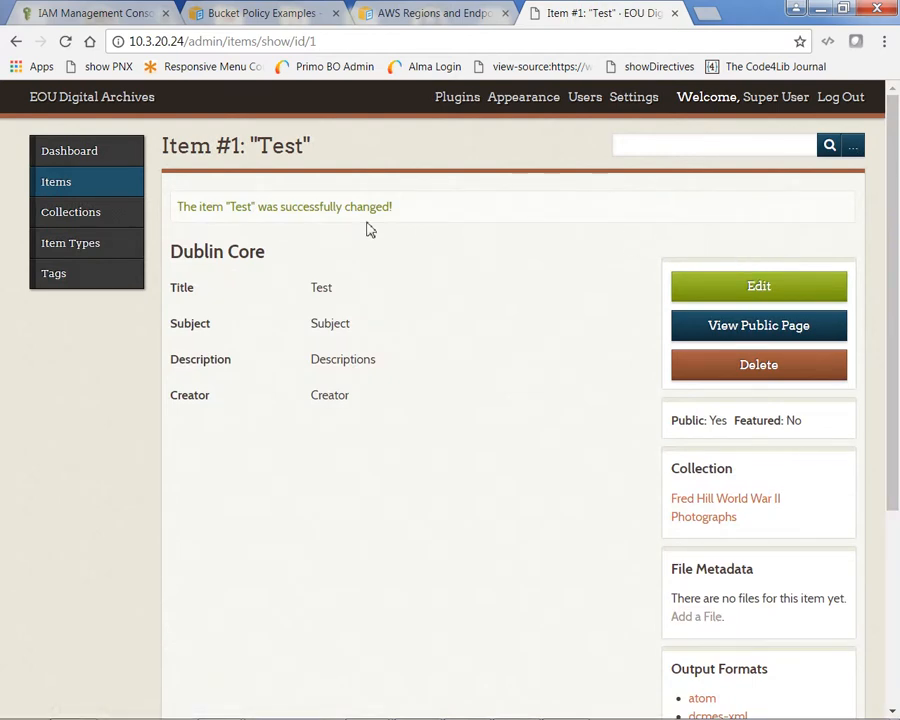
Attach WW2_banner.jpg to the Test item as a new file and save.
left_click(58, 191)
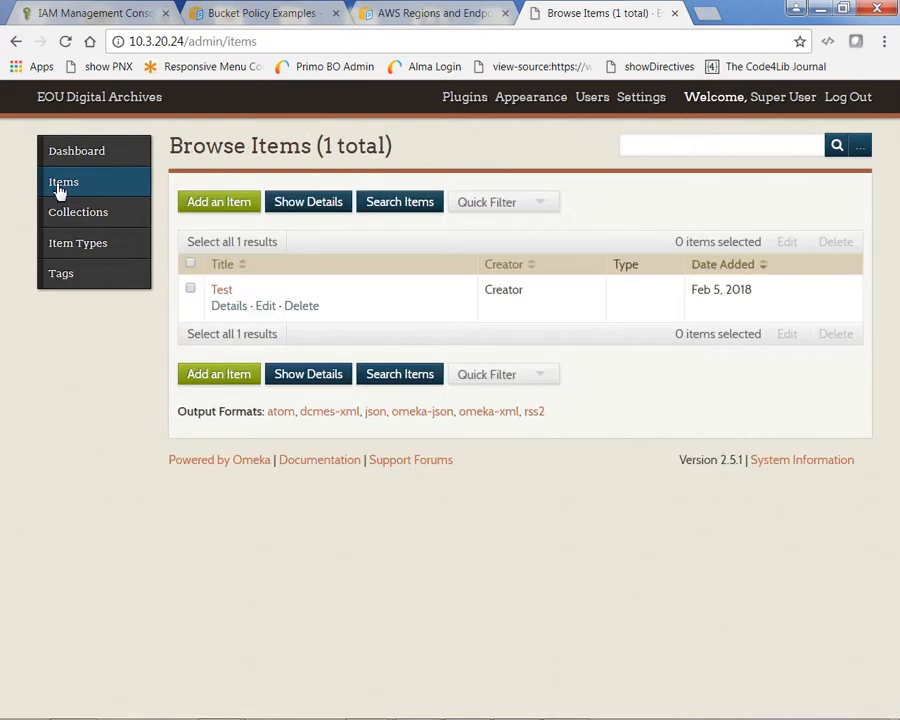
left_click(267, 310)
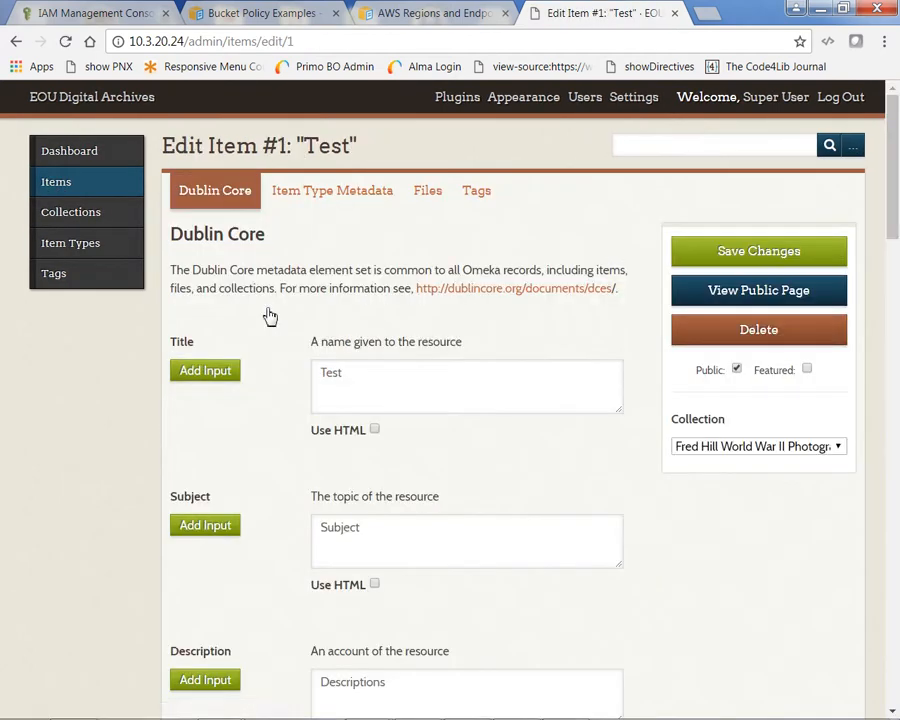
left_click(433, 197)
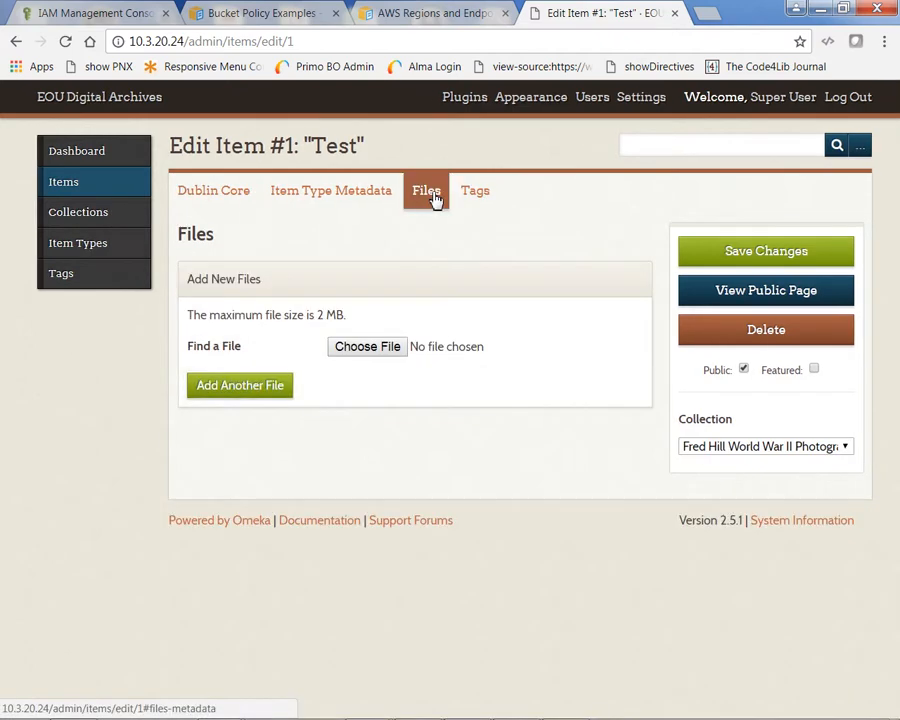
left_click(371, 347)
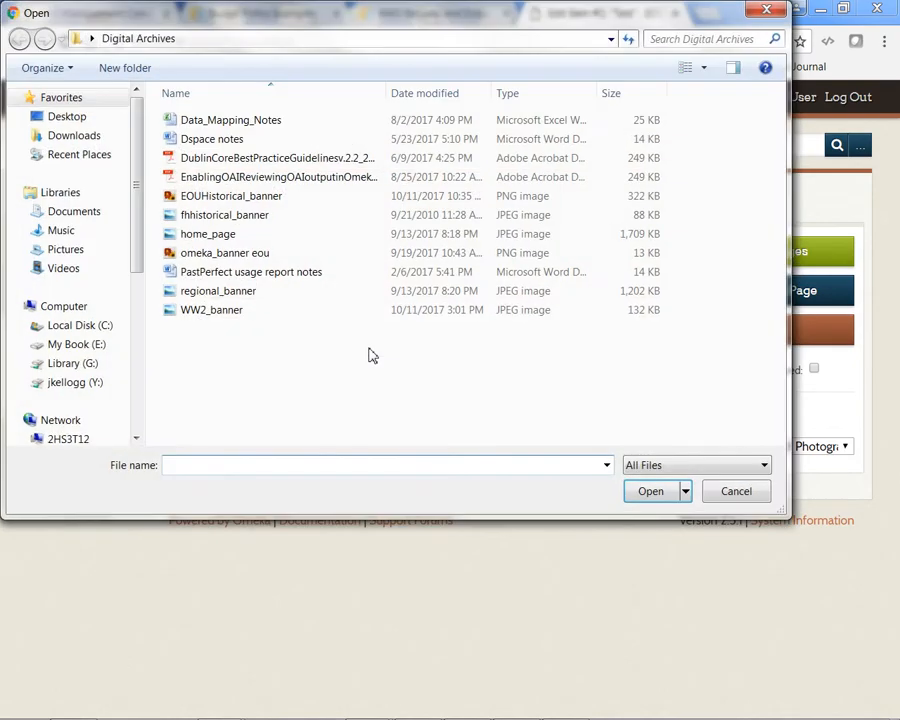
left_click(222, 311)
double_click(222, 311)
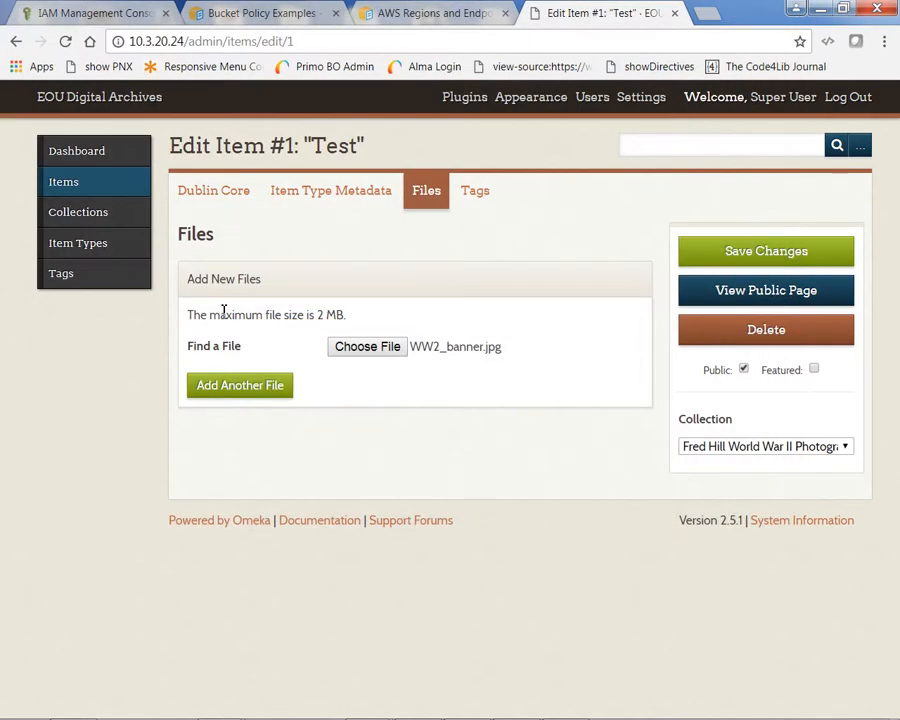
left_click(757, 254)
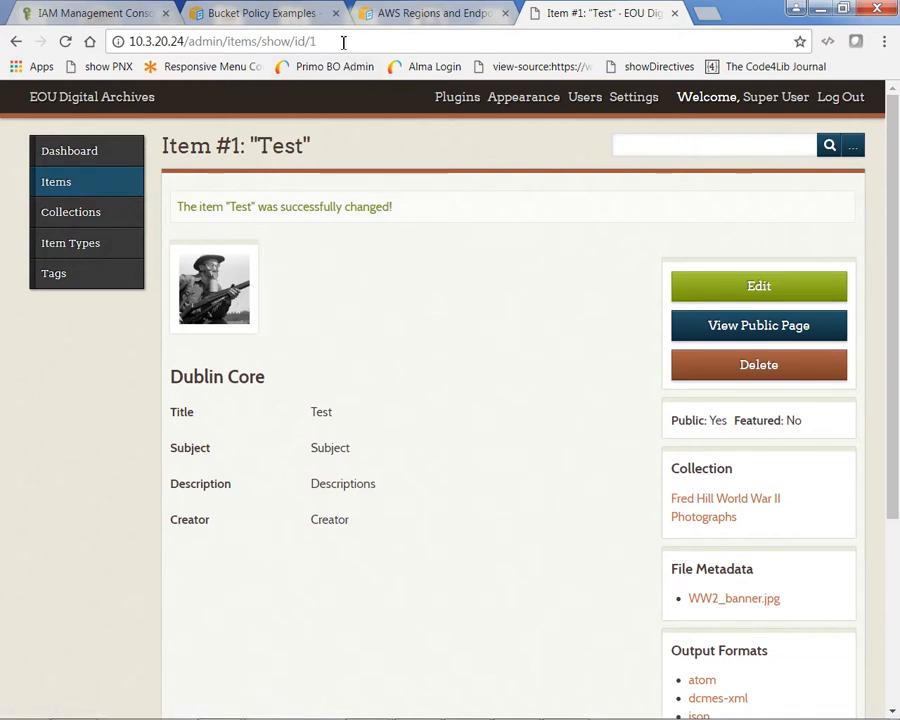
Log out, return to the public site at 10.3.20.24, and open the Test item's full-size photo.
left_click_drag(325, 41, 206, 52)
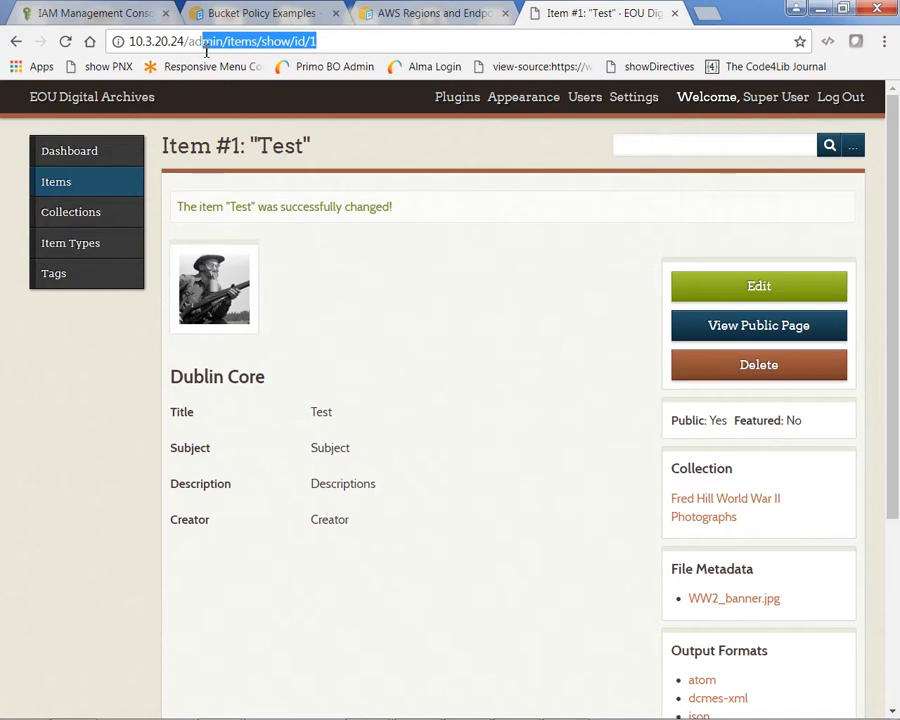
left_click(838, 97)
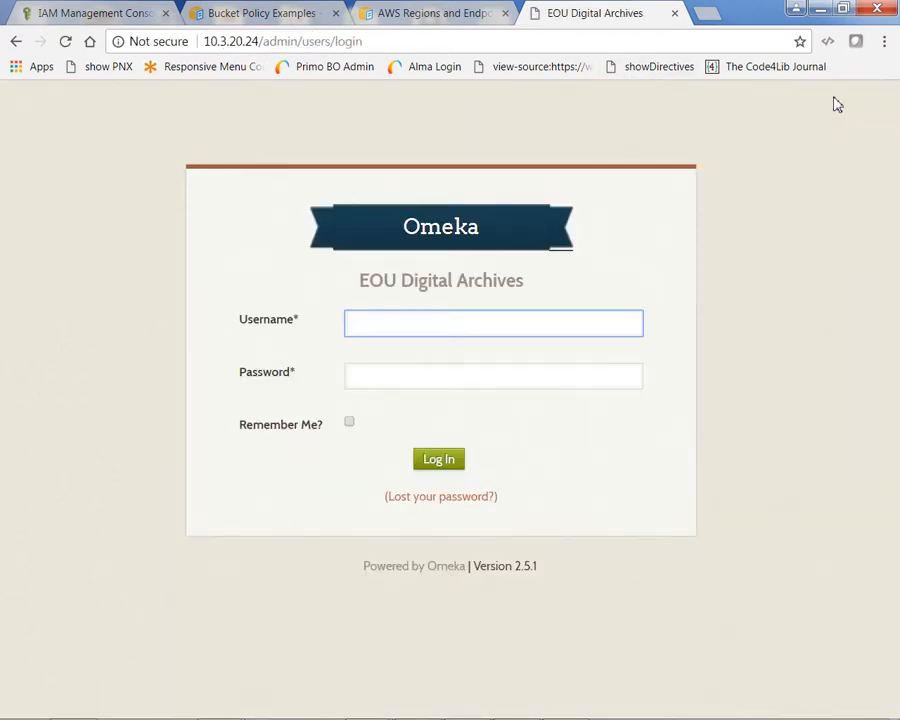
left_click_drag(380, 44, 267, 55)
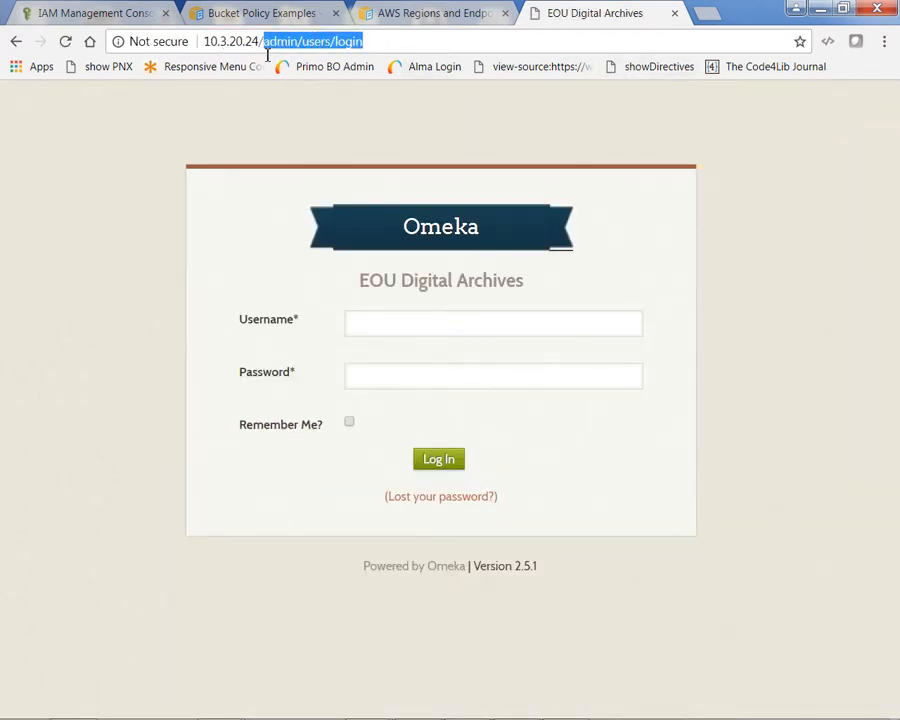
key("BackSpace")
key("Return")
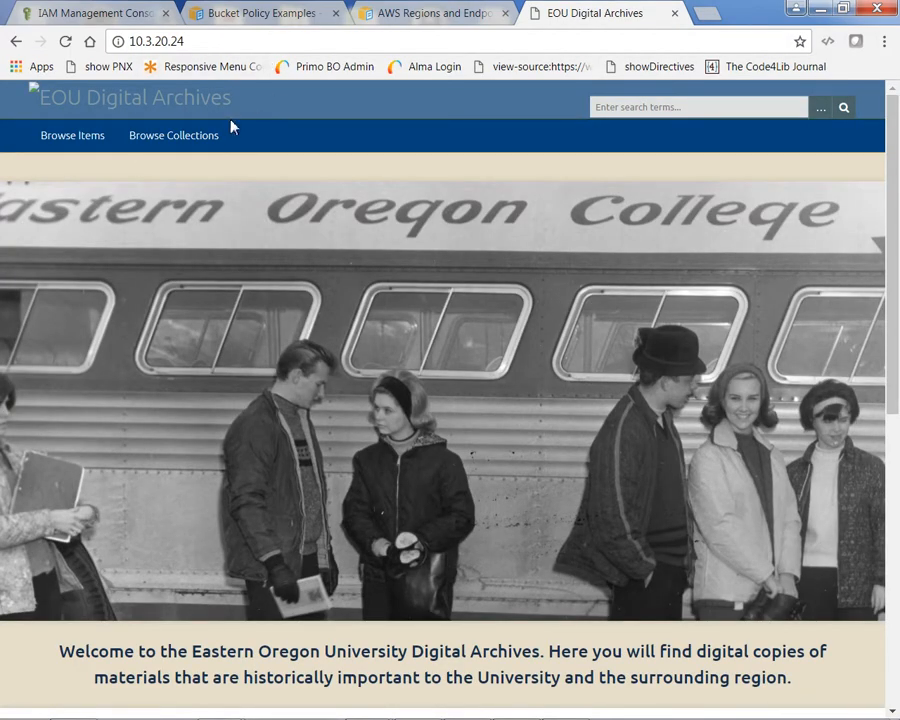
left_click(70, 149)
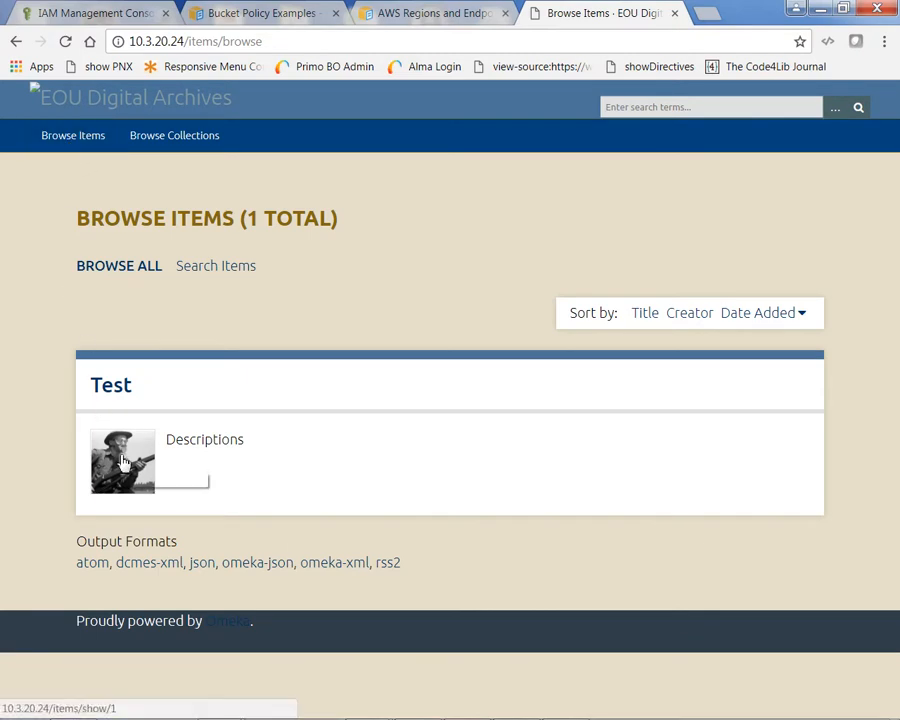
left_click(112, 387)
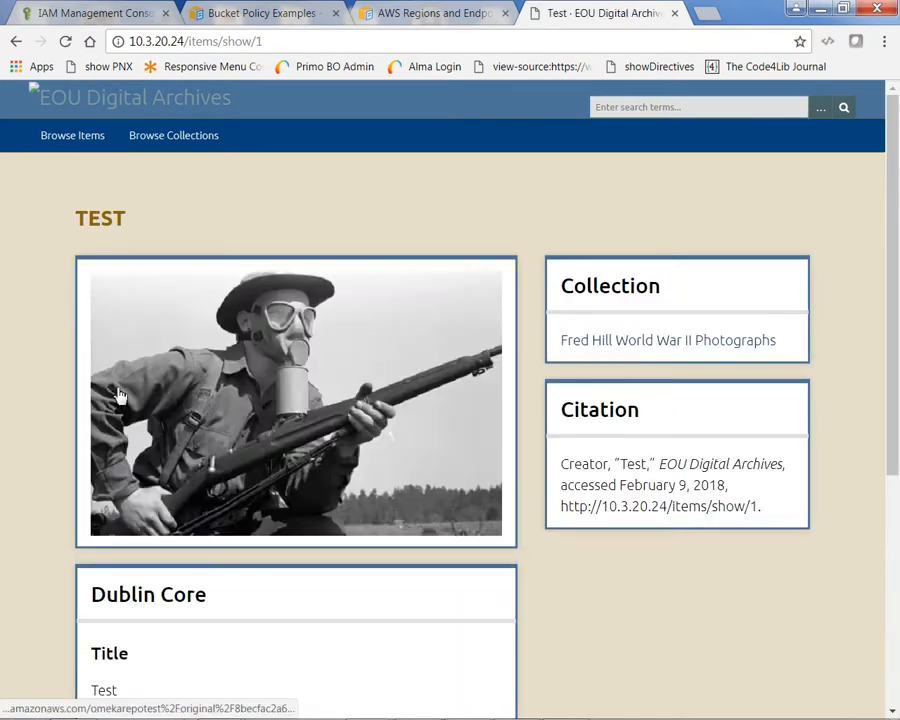
left_click(278, 397)
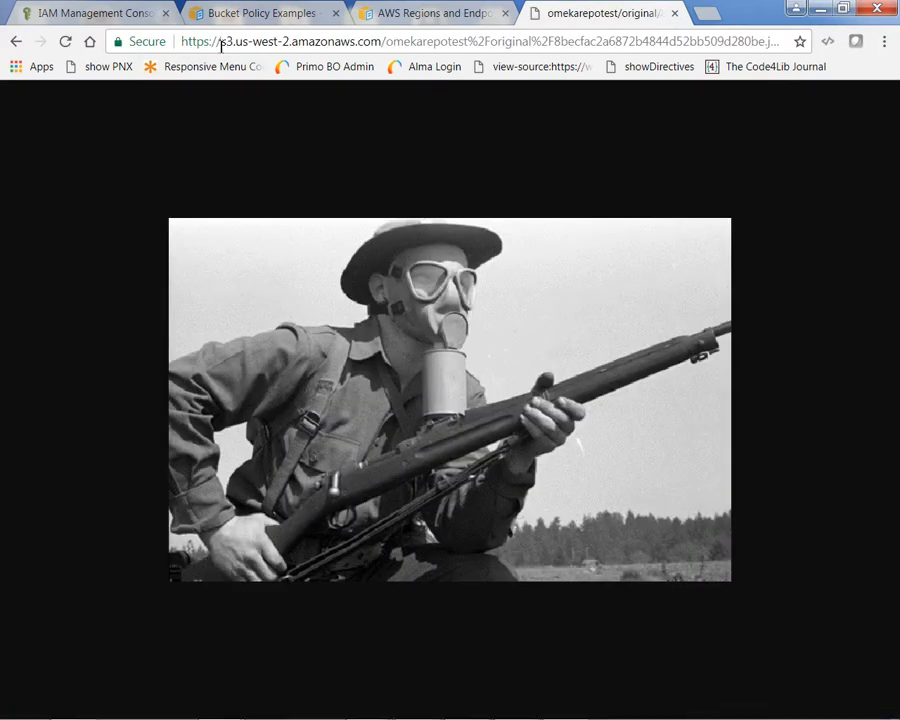
left_click_drag(220, 42, 479, 42)
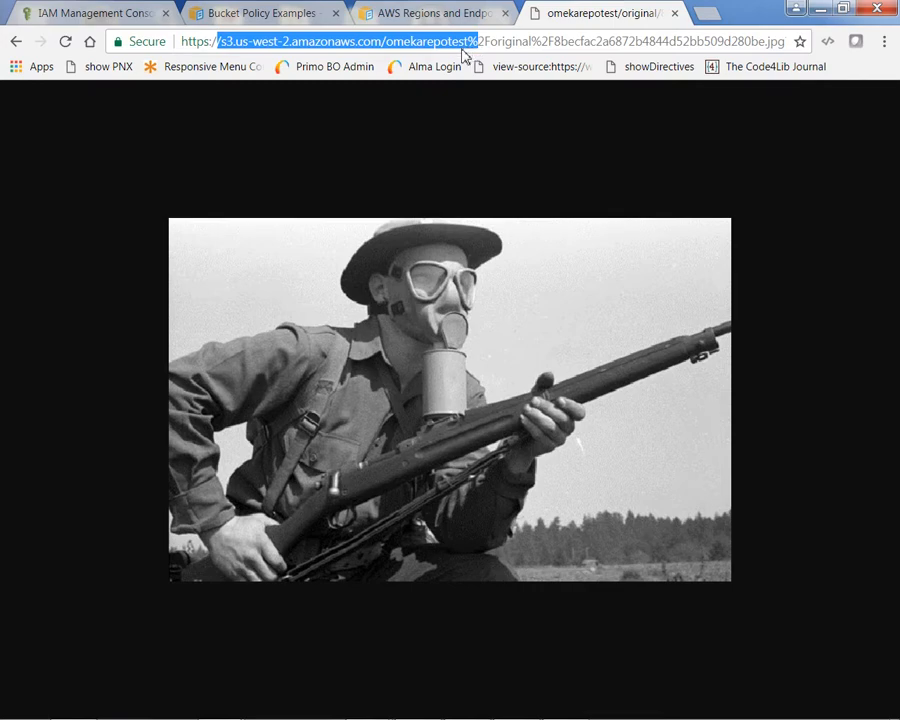
left_click(482, 231)
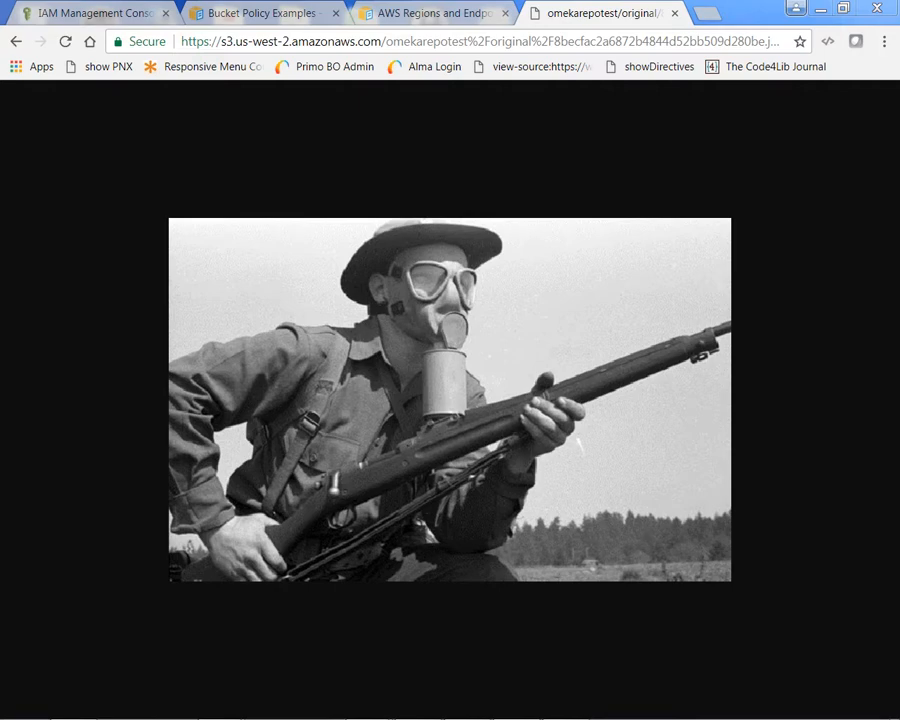
Maximize PuTTY, then go to /var/www/html and list the Omeka install folder.
mouse_move(580, 710)
left_click_drag(0, 16, 697, 16)
double_click(700, 16)
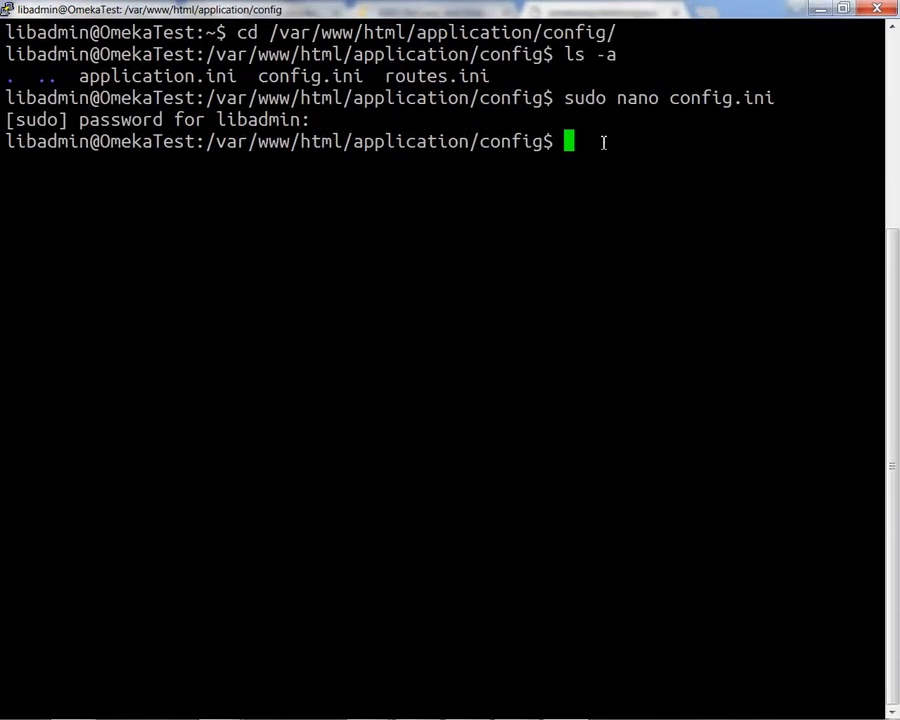
type("cd /var.ww")
key("BackSpace")
key("BackSpace")
key("BackSpace")
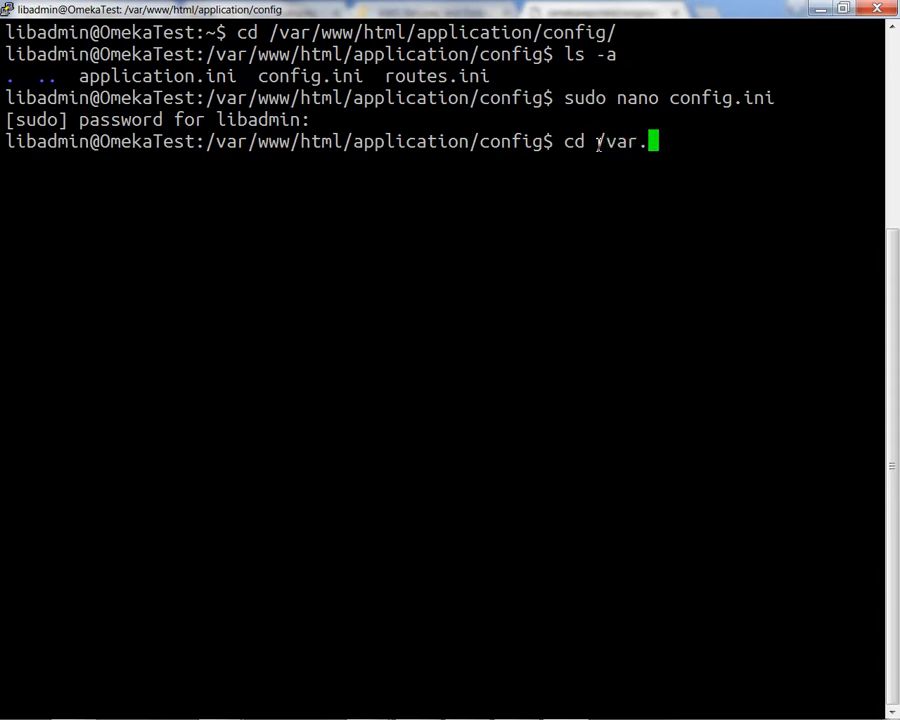
type("/www")
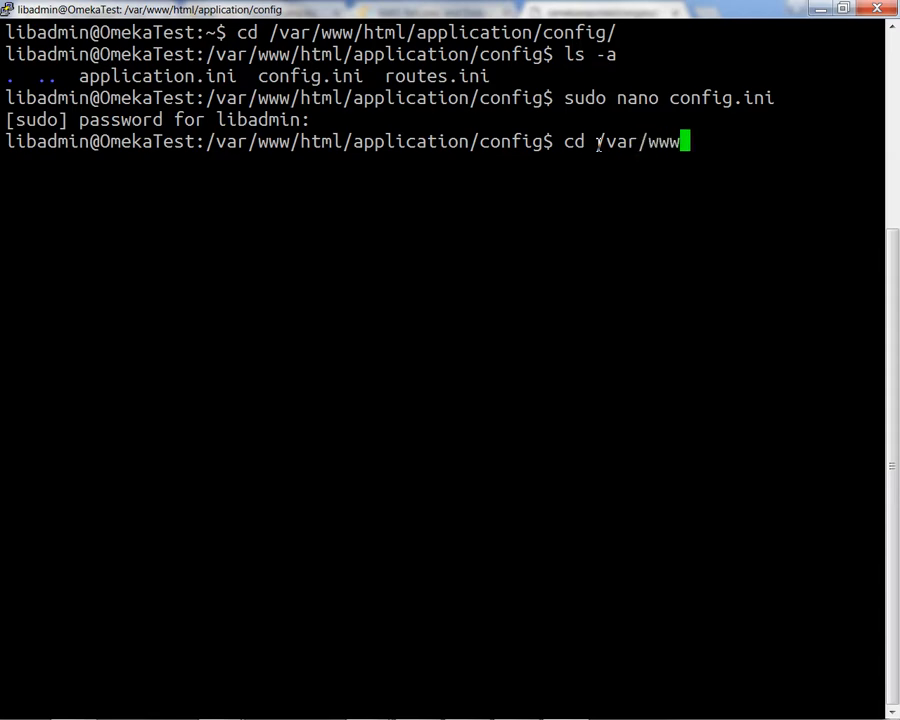
type("/")
type("htaml")
key("BackSpace")
key("BackSpace")
key("BackSpace")
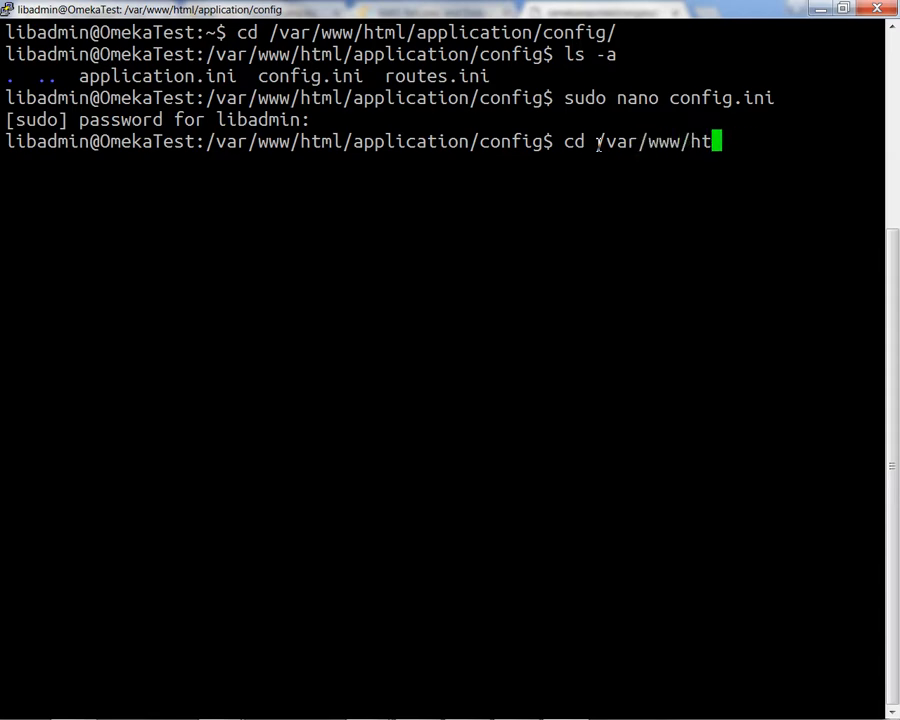
type("ml")
key("Return")
type("ls")
key("Return")
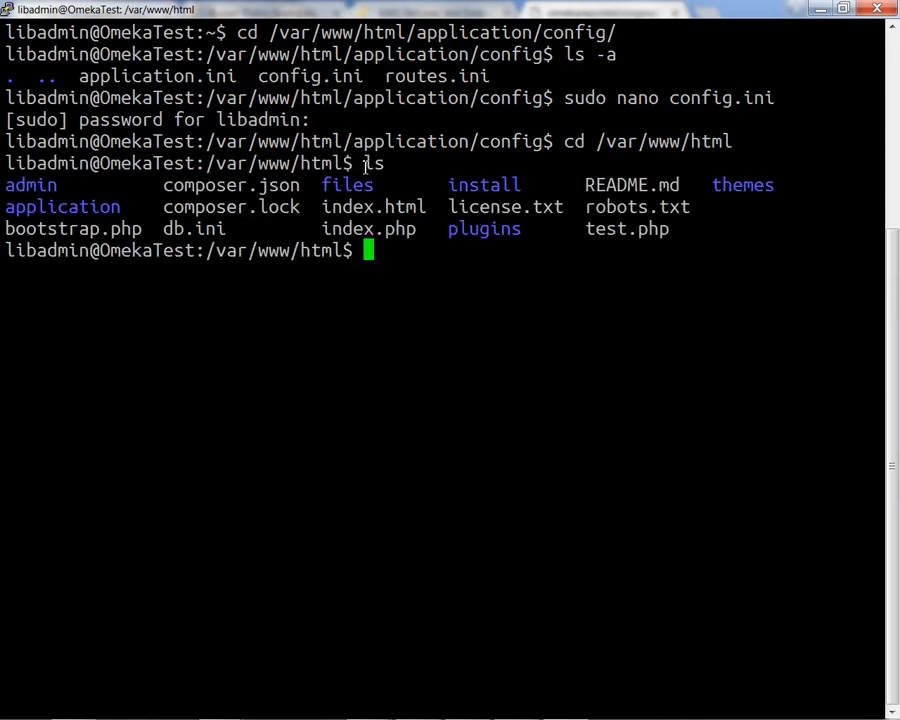
Move into the files folder and list its subfolders.
double_click(338, 187)
left_click(371, 252)
type("f")
key("BackSpace")
type("cd files")
key("Return")
type("ls")
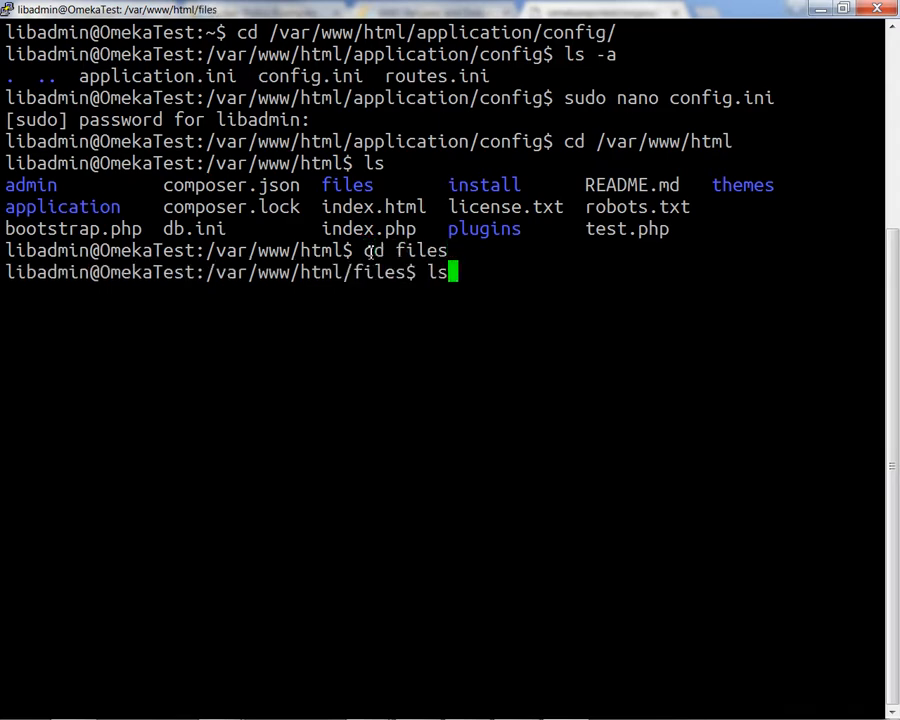
key("Return")
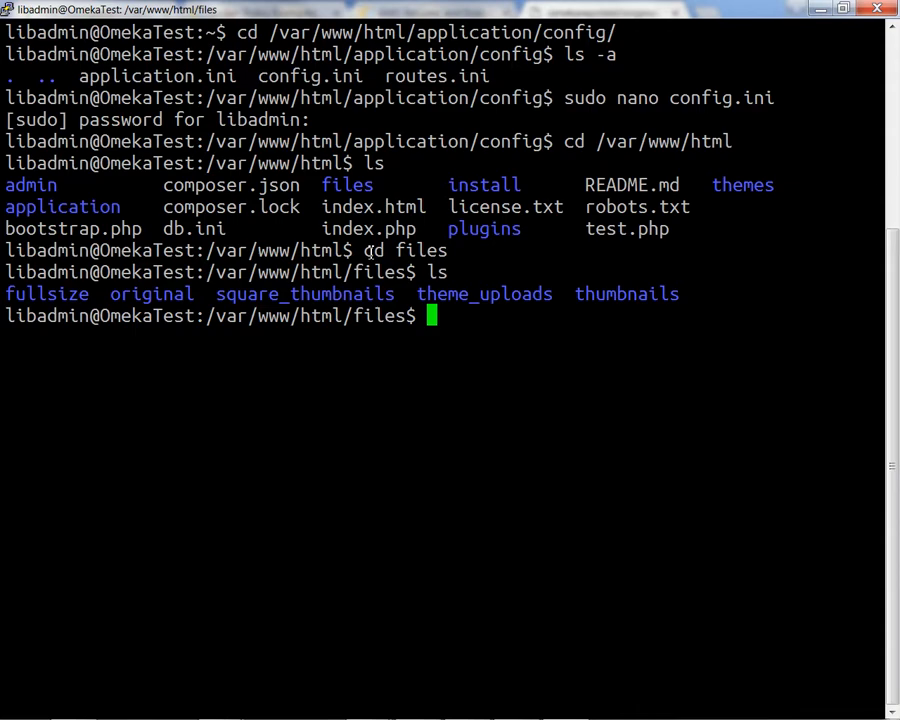
Move into fullsize and list it, showing only index.html and one hashed .jpg.
type("cd")
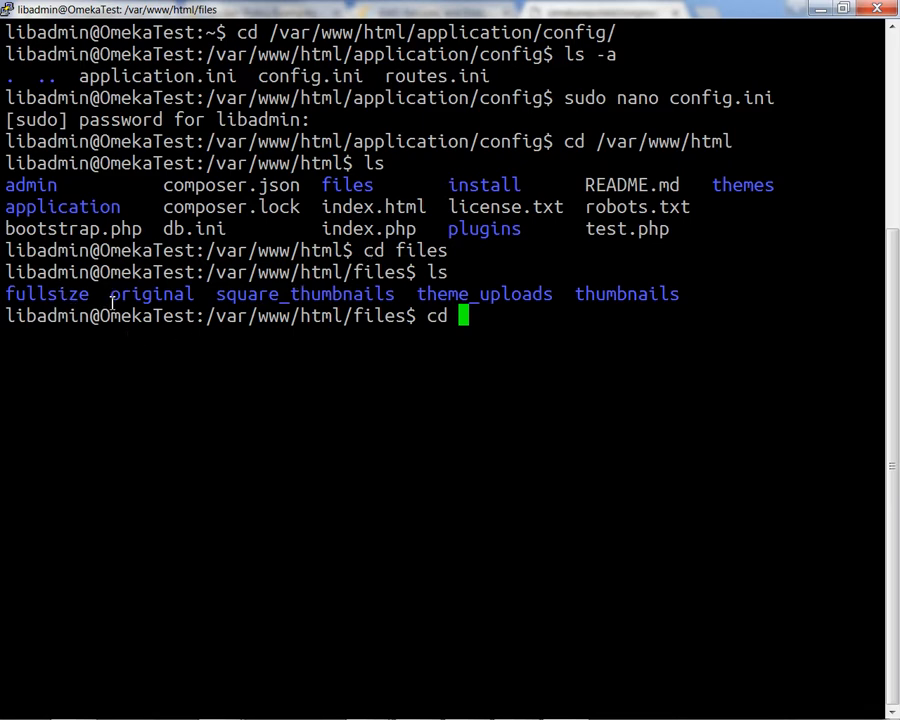
type("fullsize]")
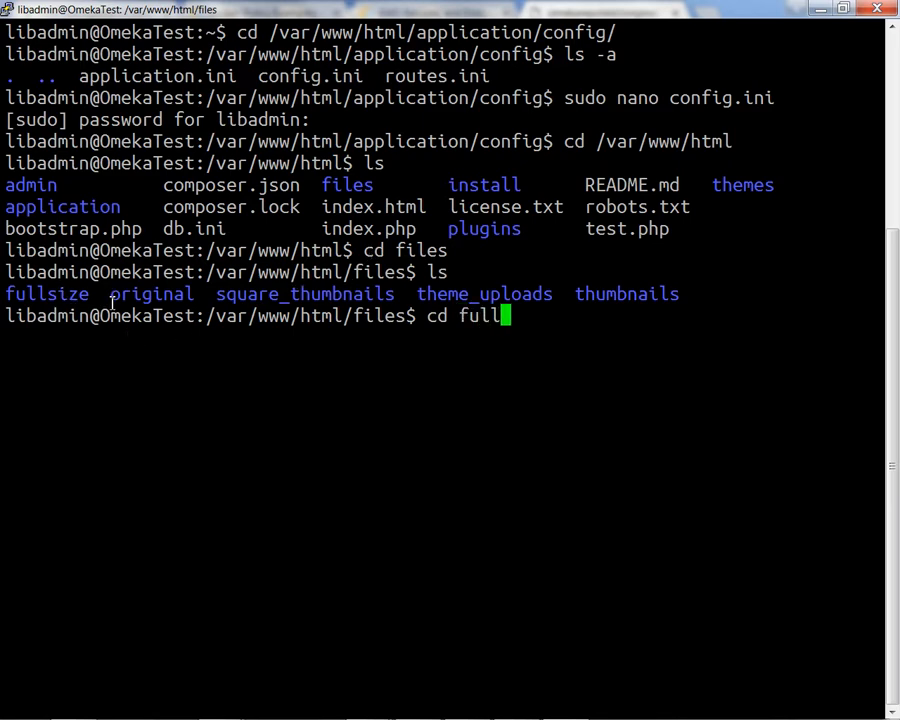
key("Return")
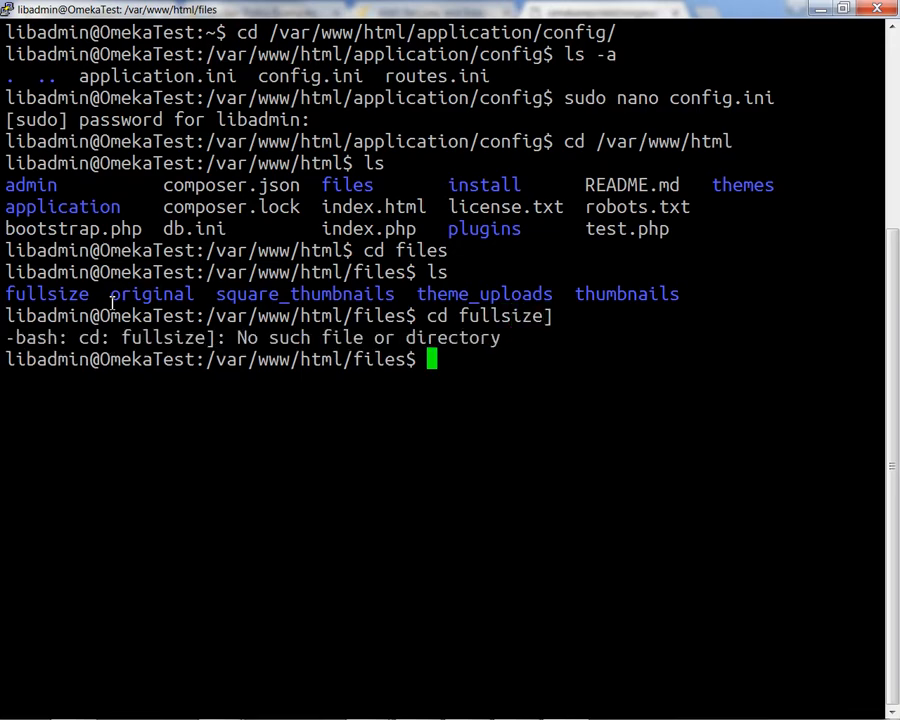
key("Up")
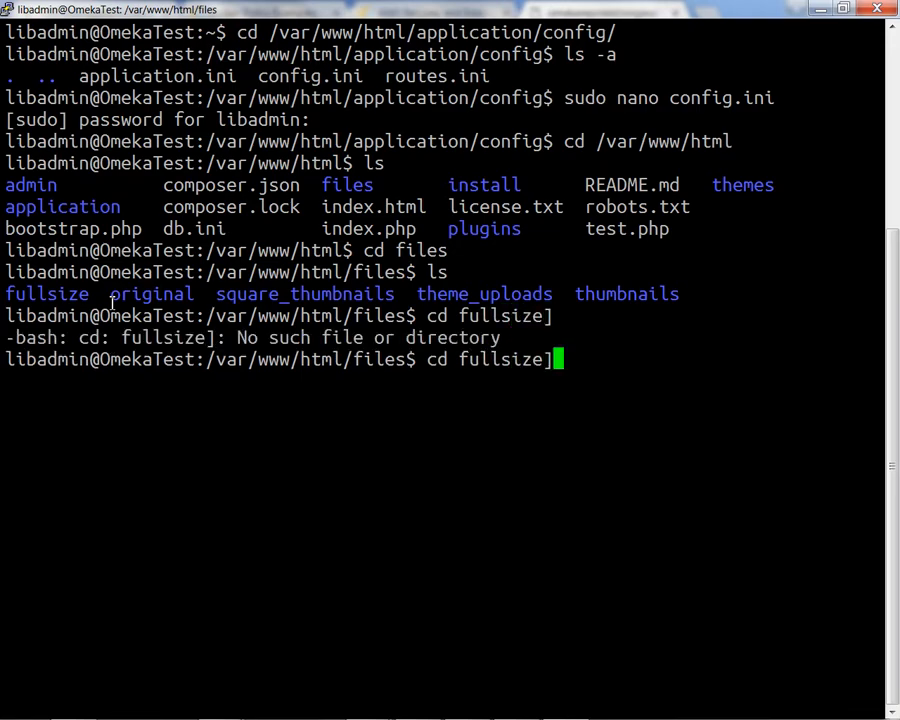
key("BackSpace")
key("Return")
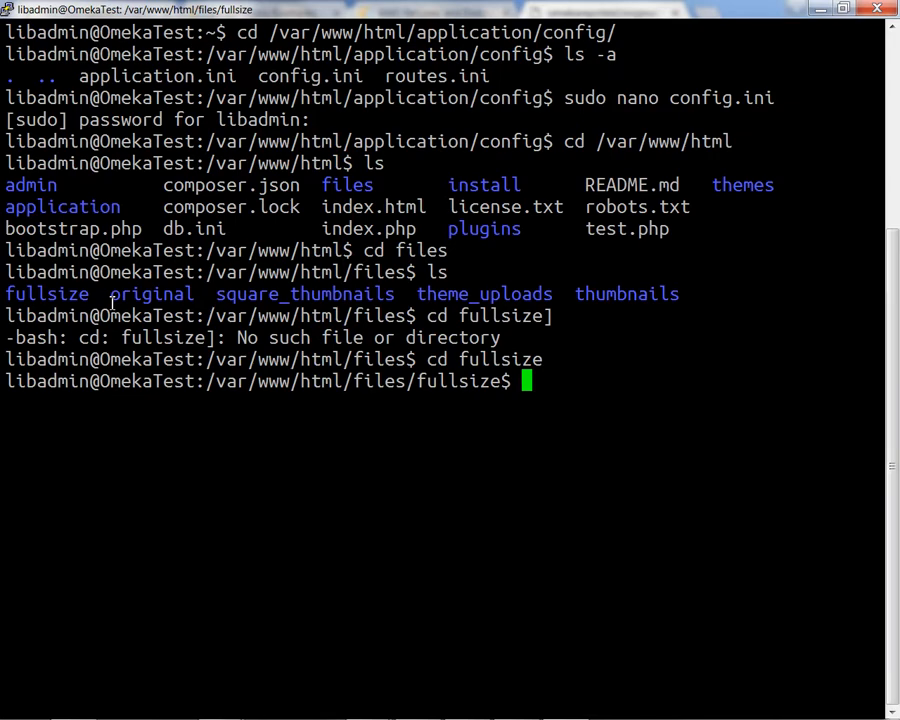
type("ls")
key("Return")
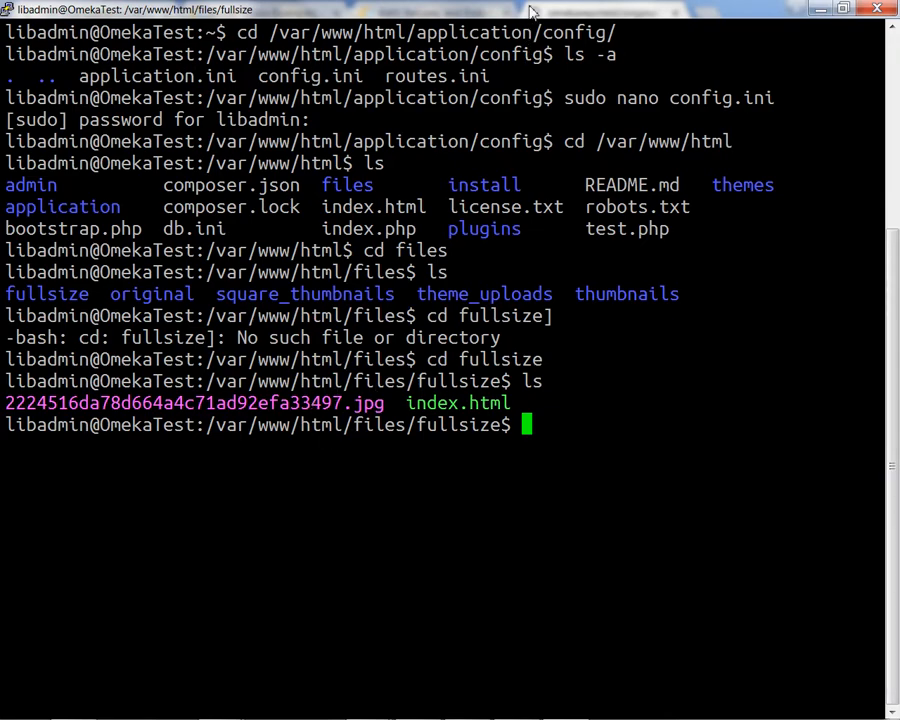
Go from the IAM dashboard to S3 and open the omekarepotest bucket.
left_click_drag(531, 12, 0, 20)
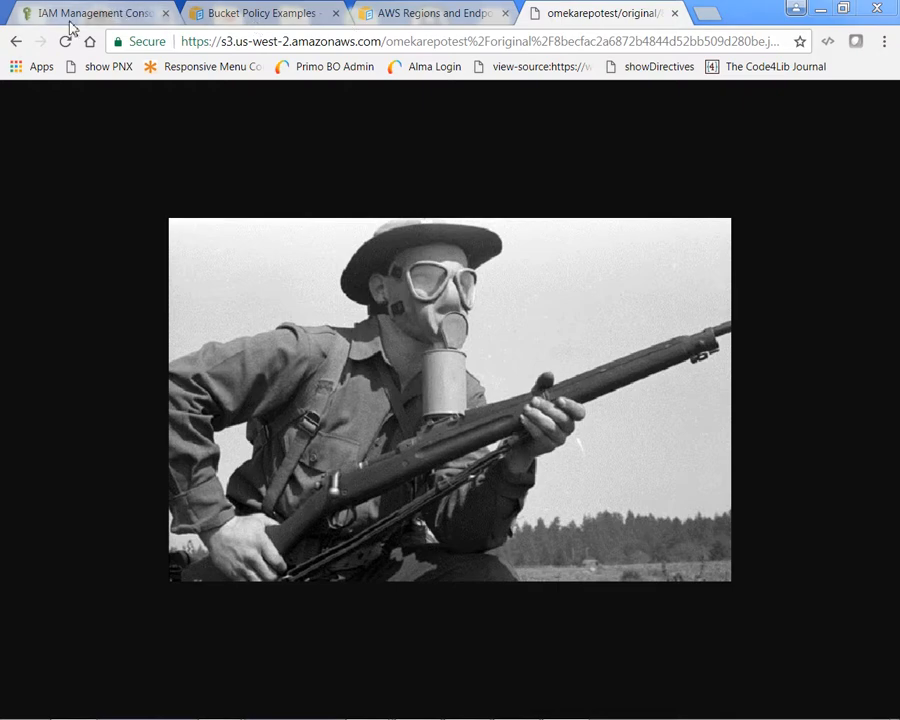
left_click(78, 20)
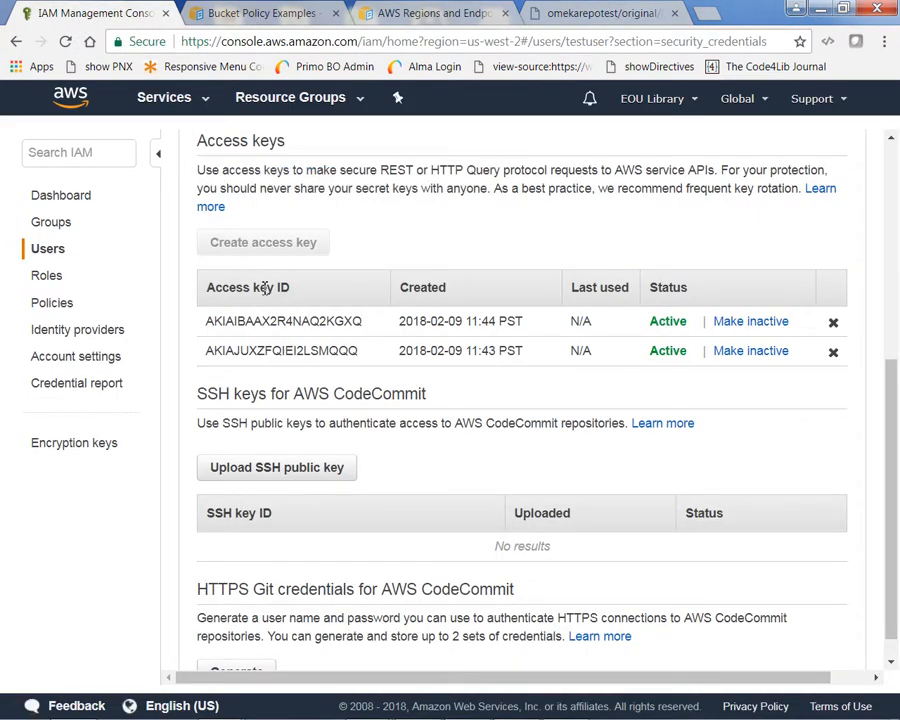
scroll(254, 220, "up", 5)
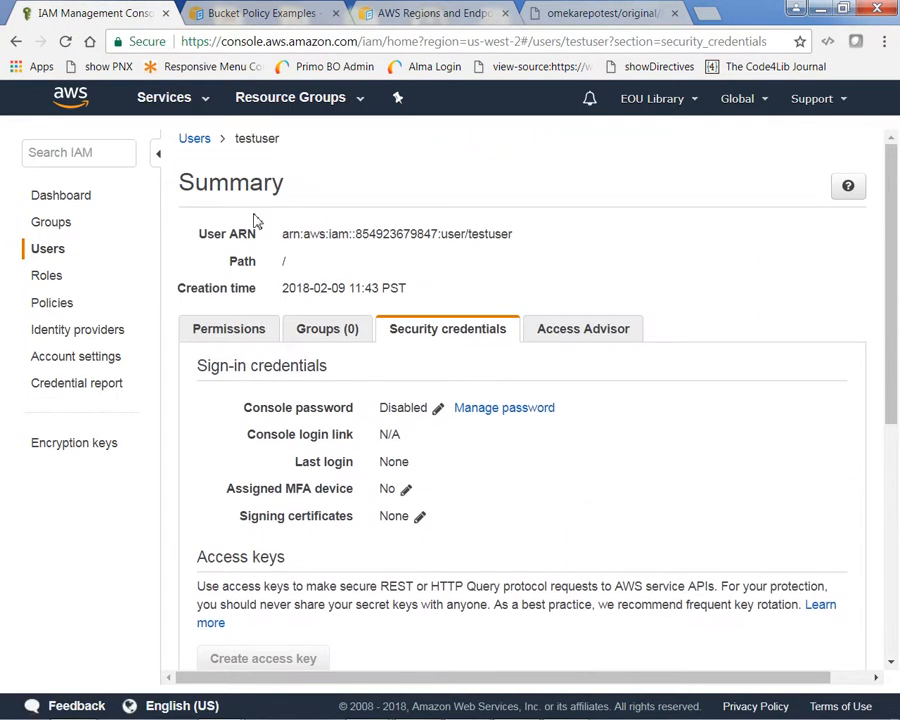
left_click(62, 200)
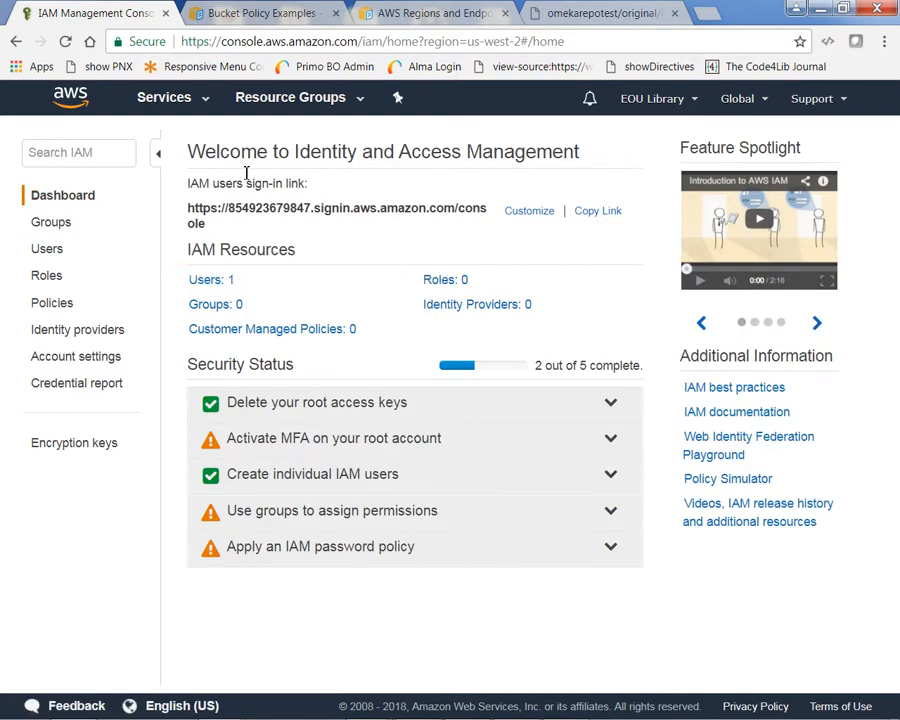
left_click(182, 101)
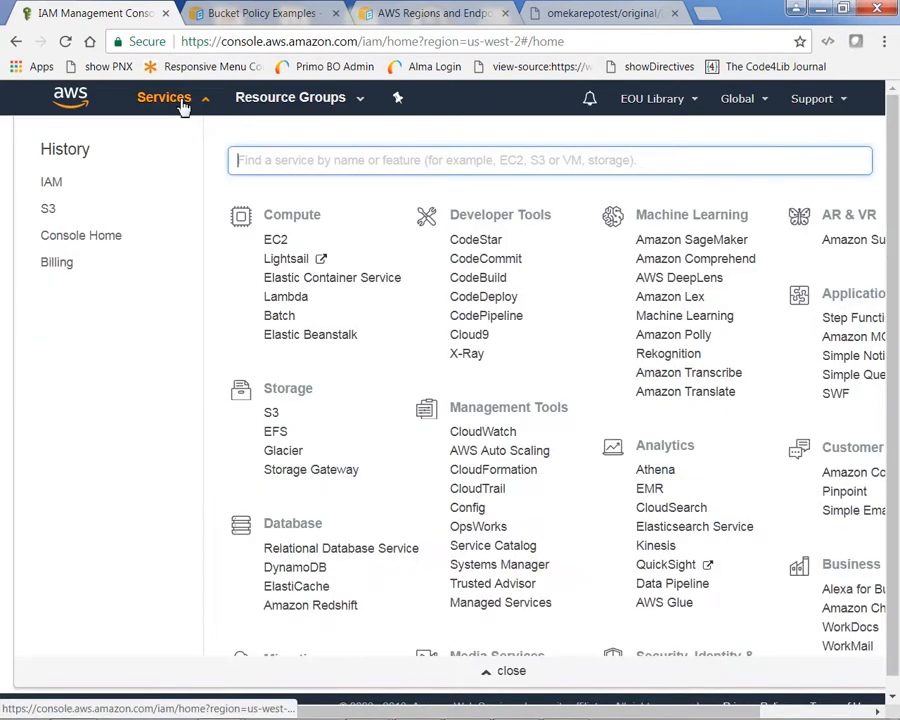
left_click(47, 212)
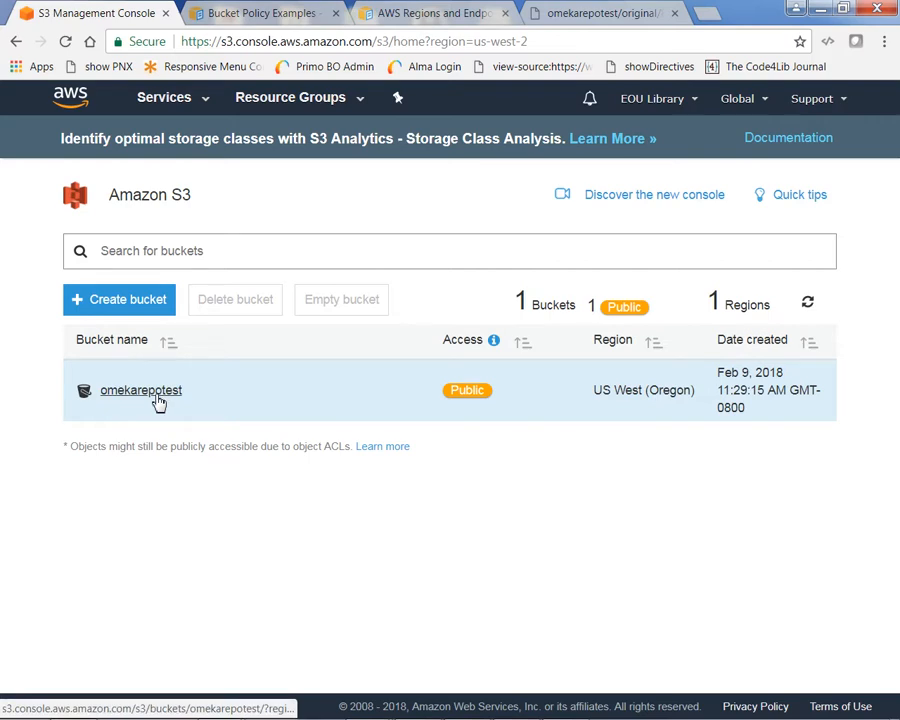
left_click(158, 398)
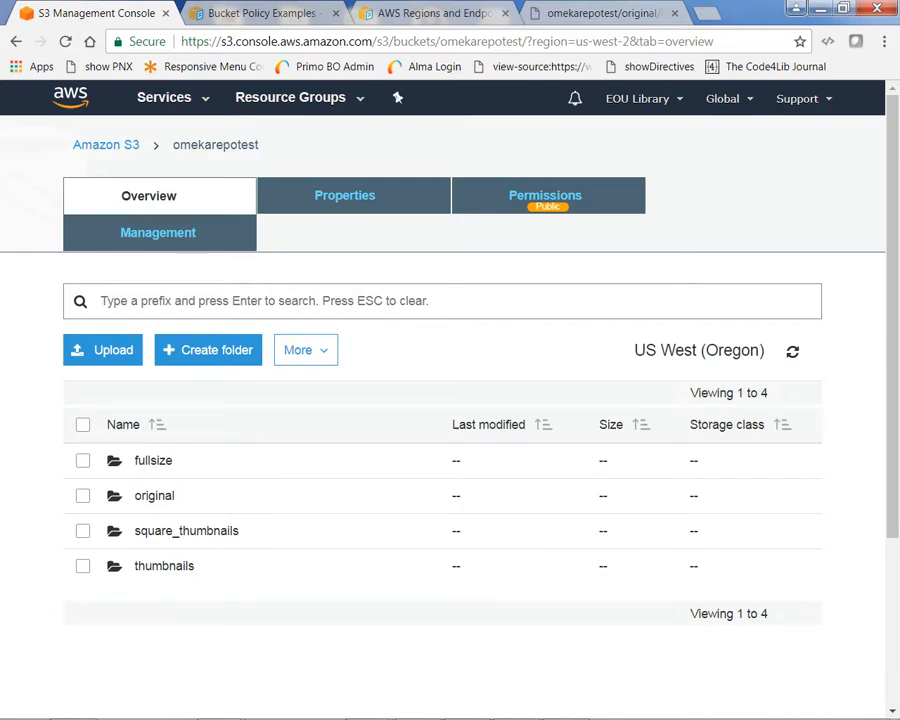
left_click_drag(0, 110, 724, 100)
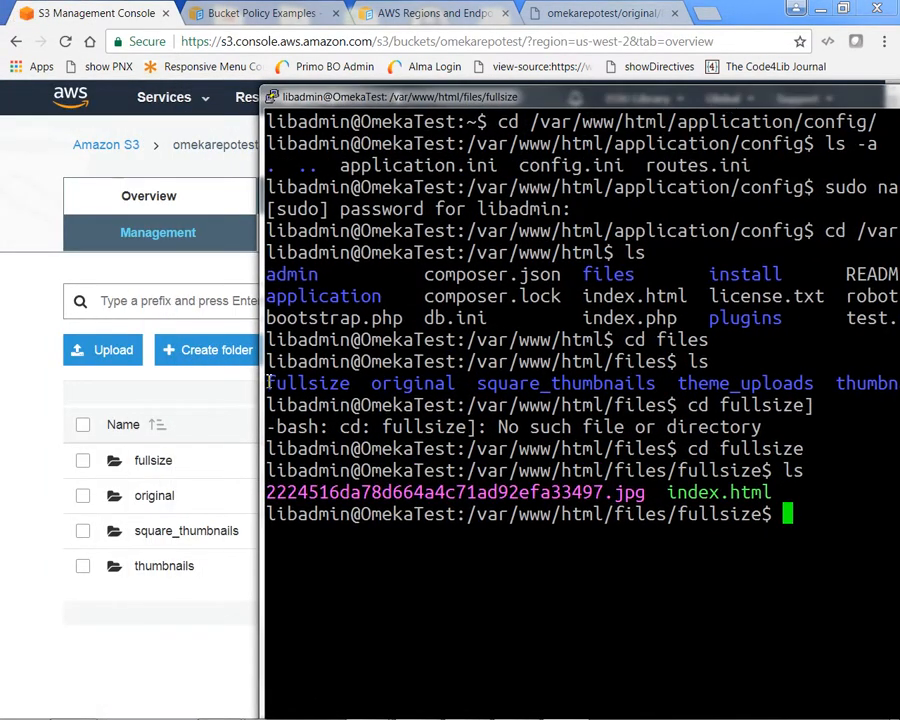
left_click_drag(268, 382, 861, 389)
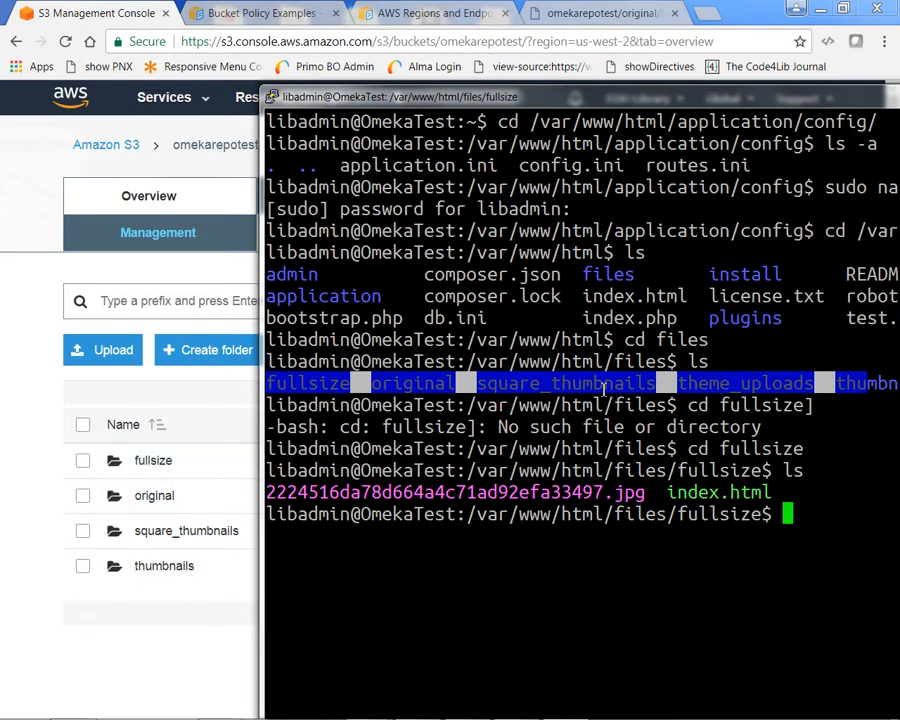
left_click(842, 93)
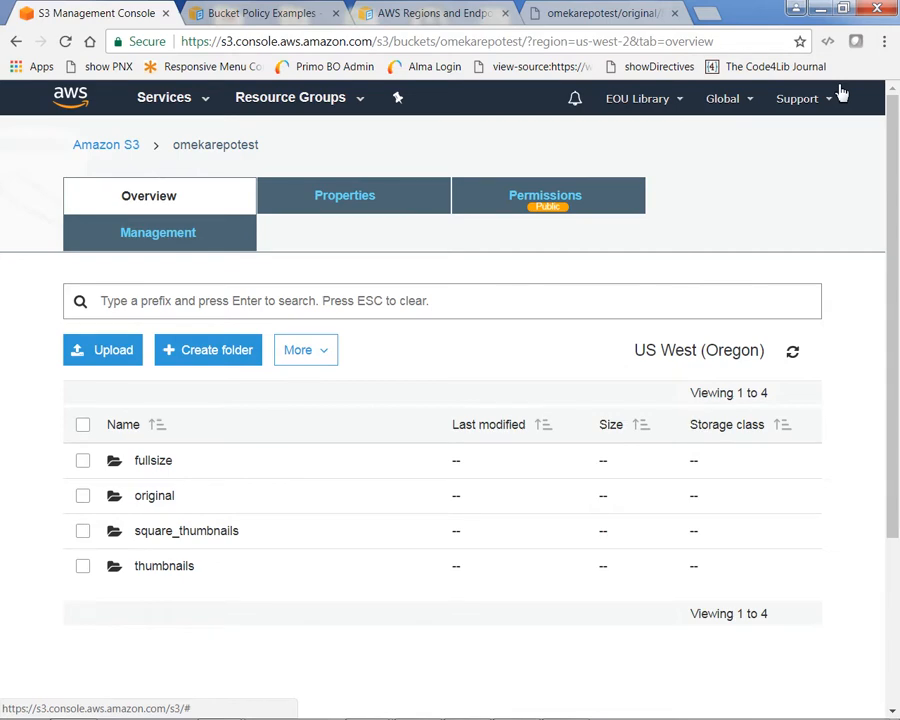